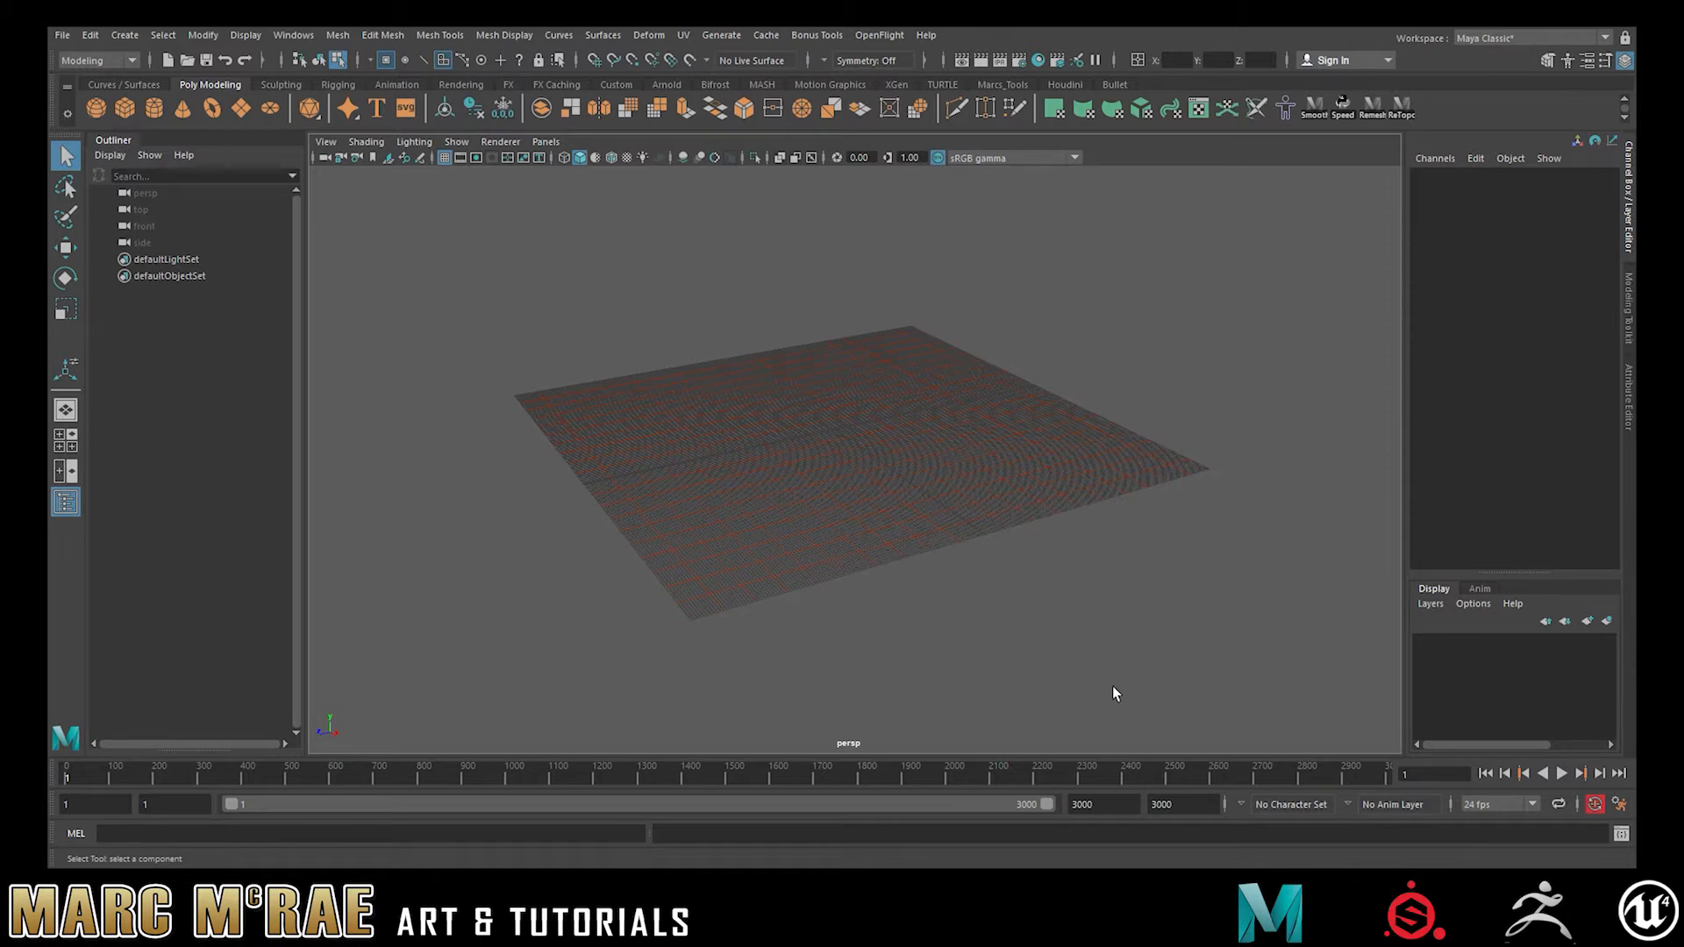
Step: Hide the perspective view's grid and create a polygon plane at the origin
alt+drag(1034, 477, 997, 541)
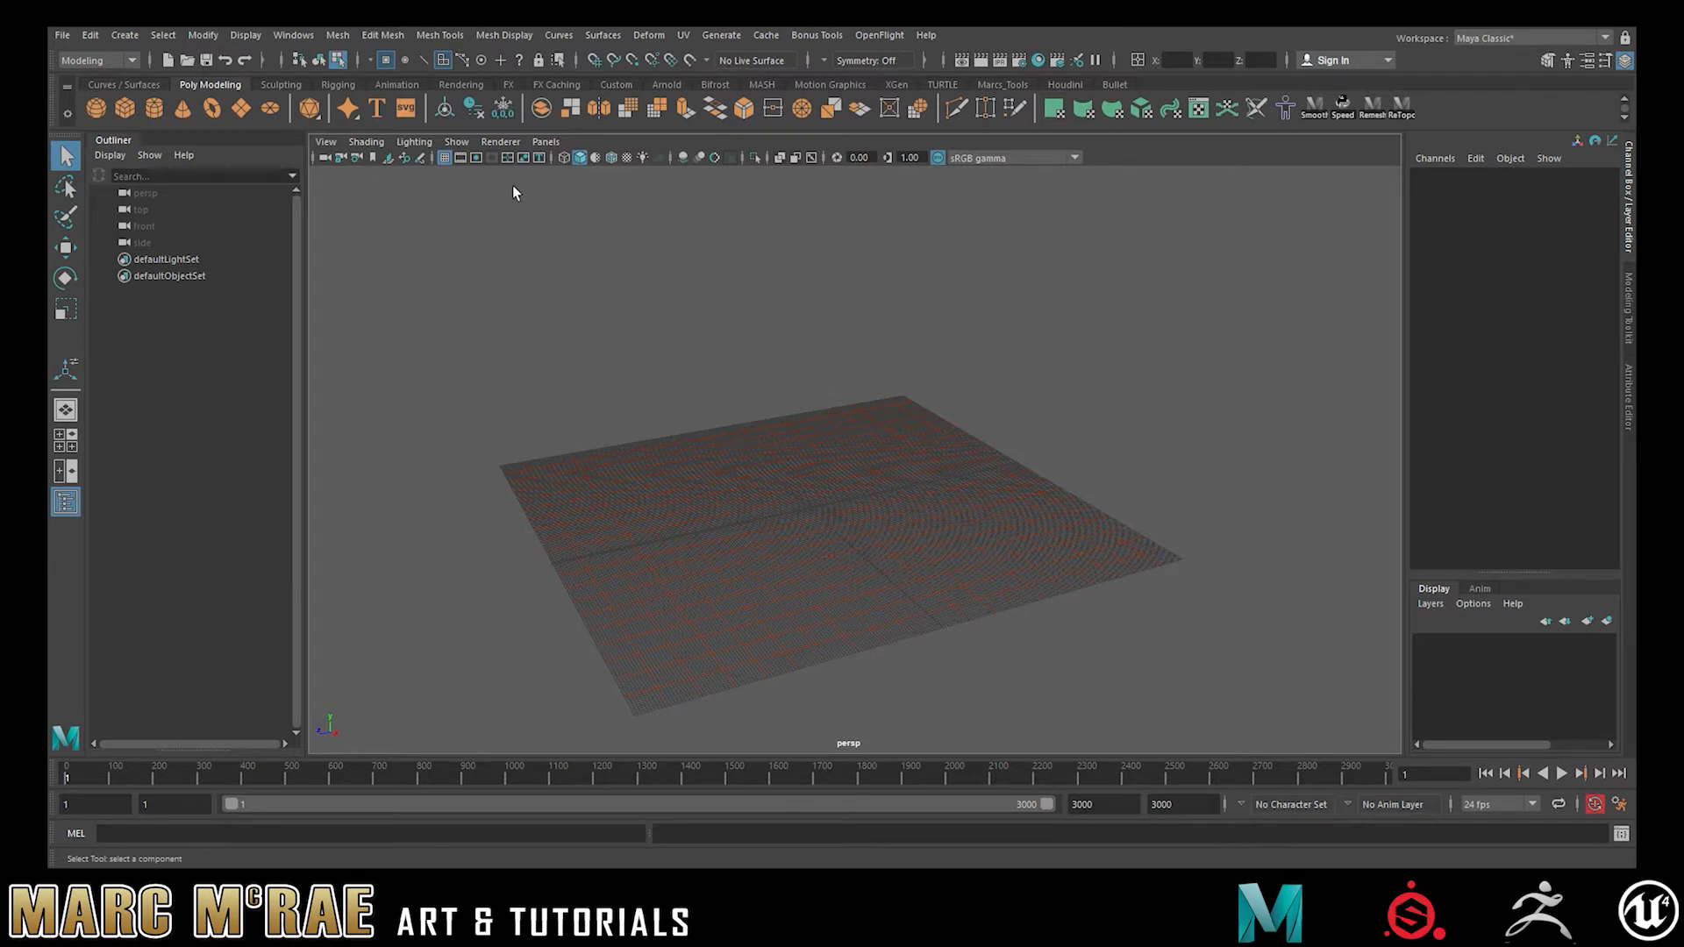
click(443, 158)
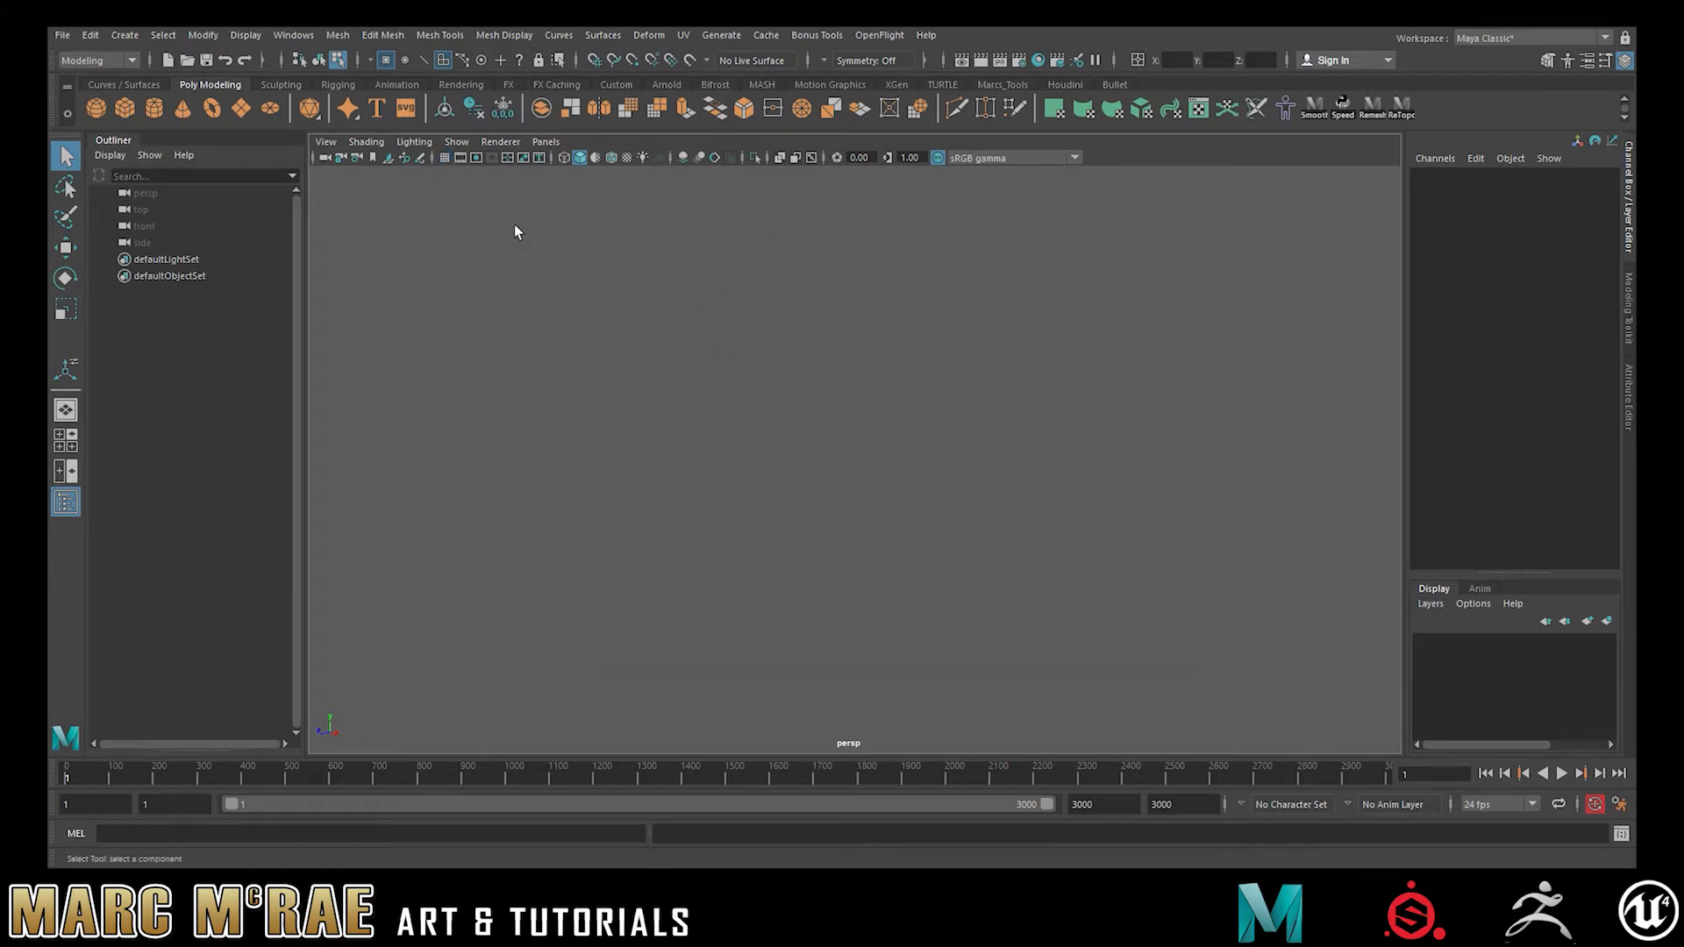
click(249, 108)
drag(710, 394, 877, 481)
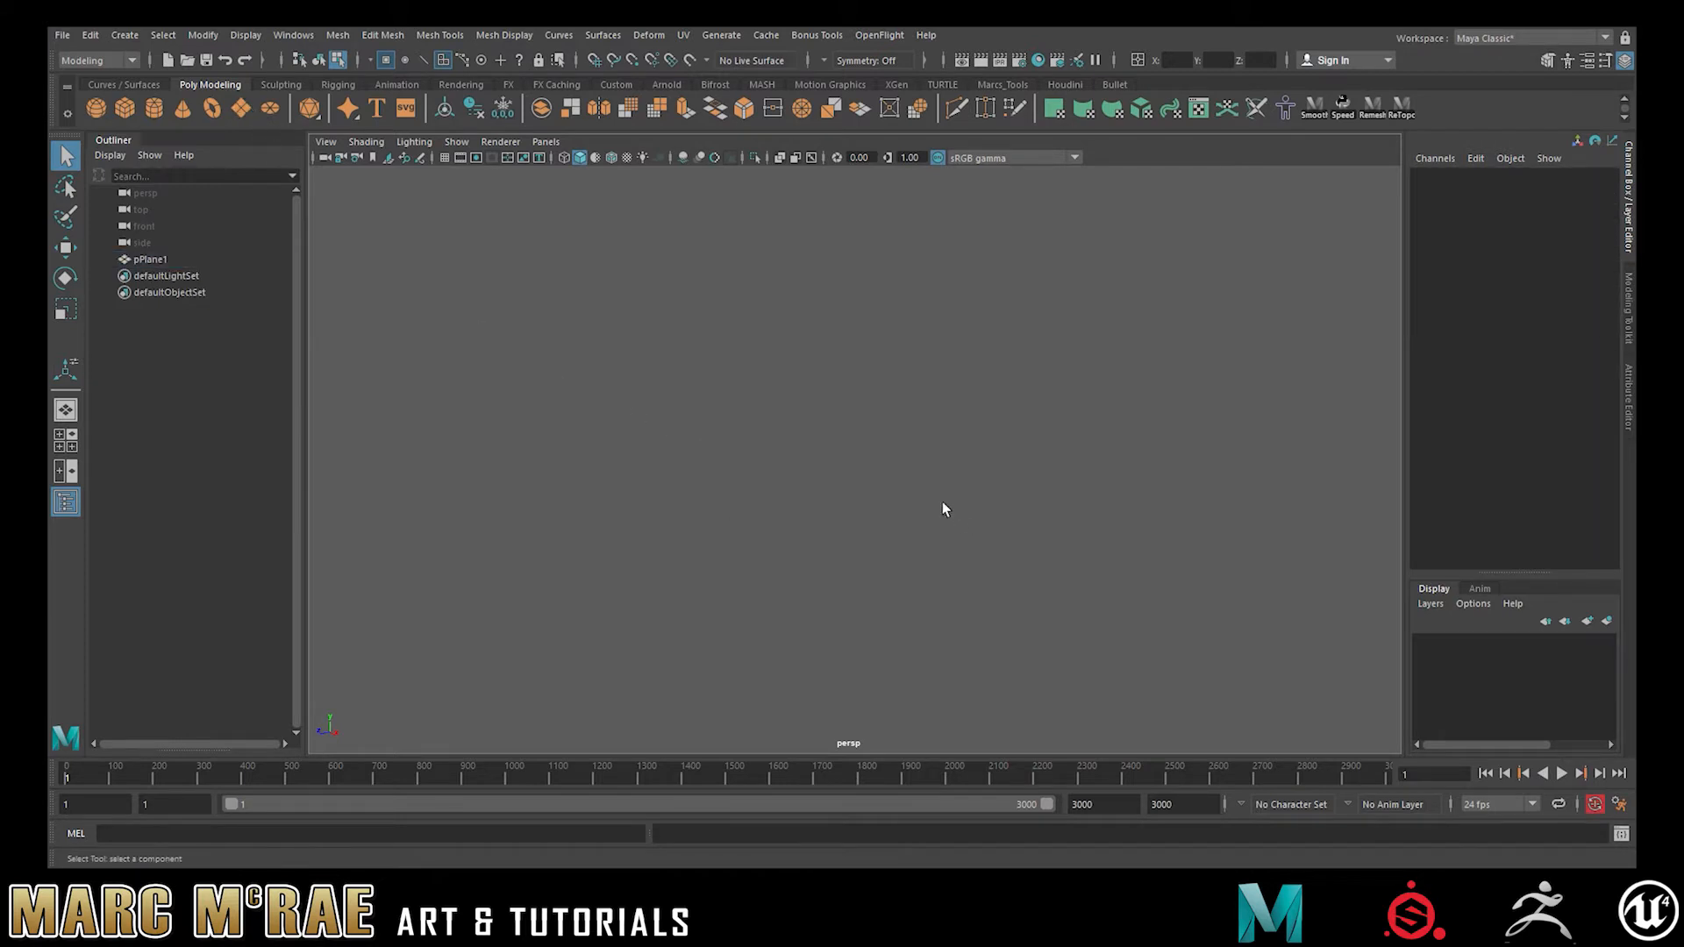
Step: Set the plane's width and height subdivisions to 40
drag(750, 414, 929, 576)
key(w)
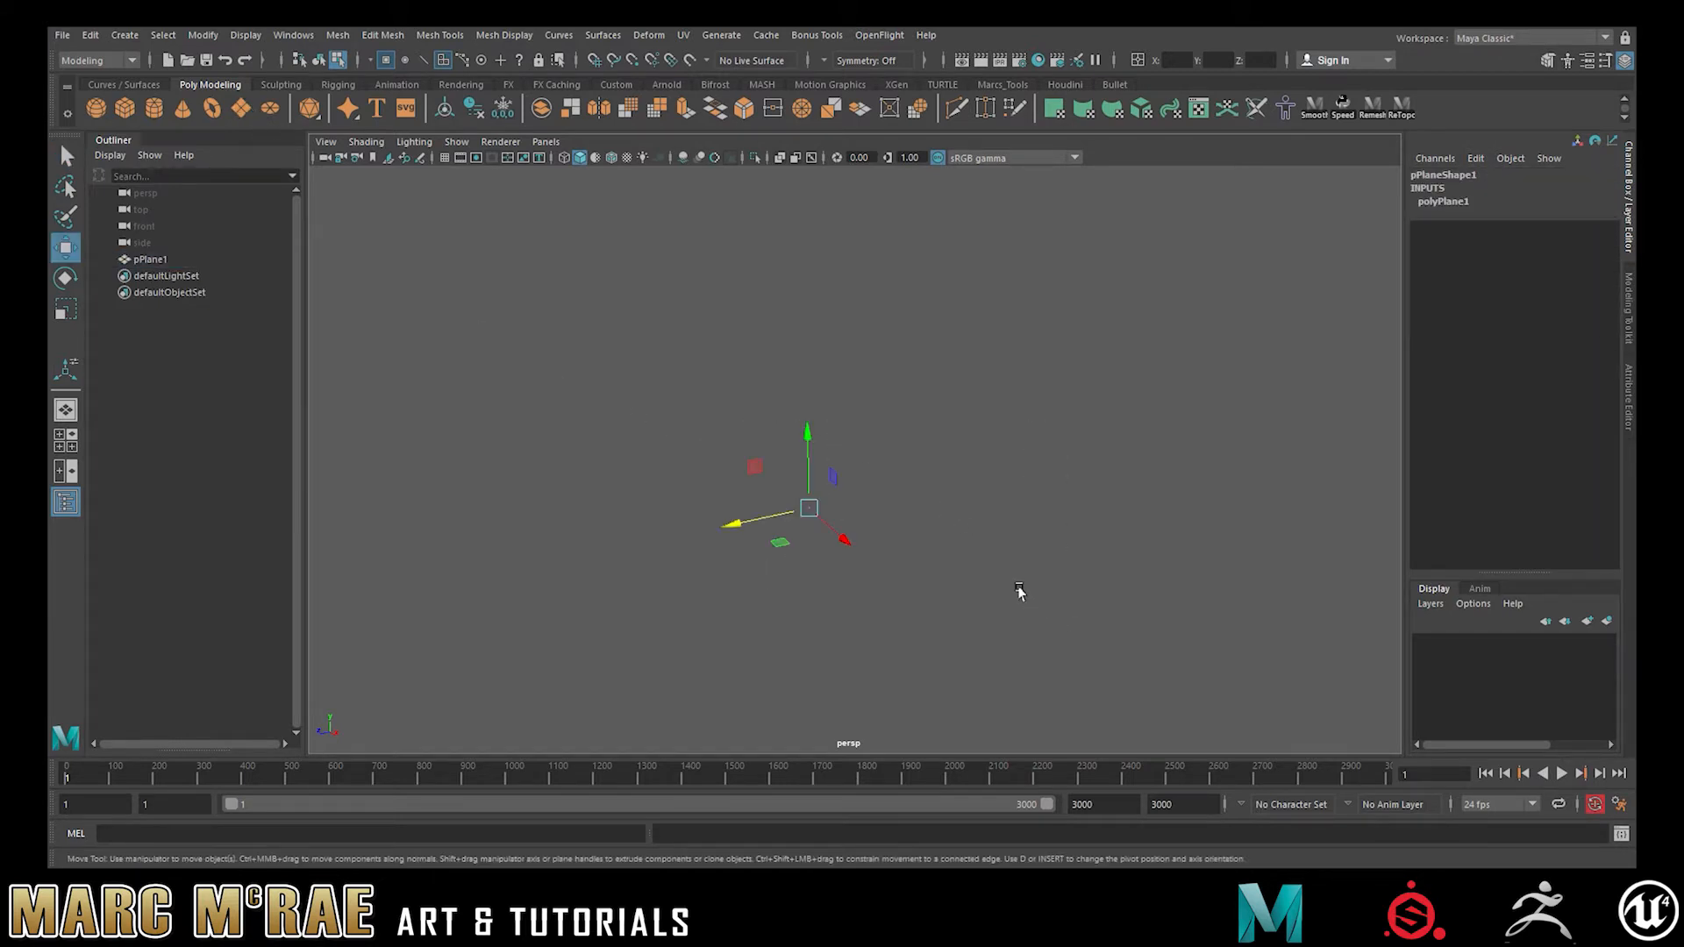
click(1443, 203)
drag(1590, 241, 1598, 255)
text(40)
key(Return)
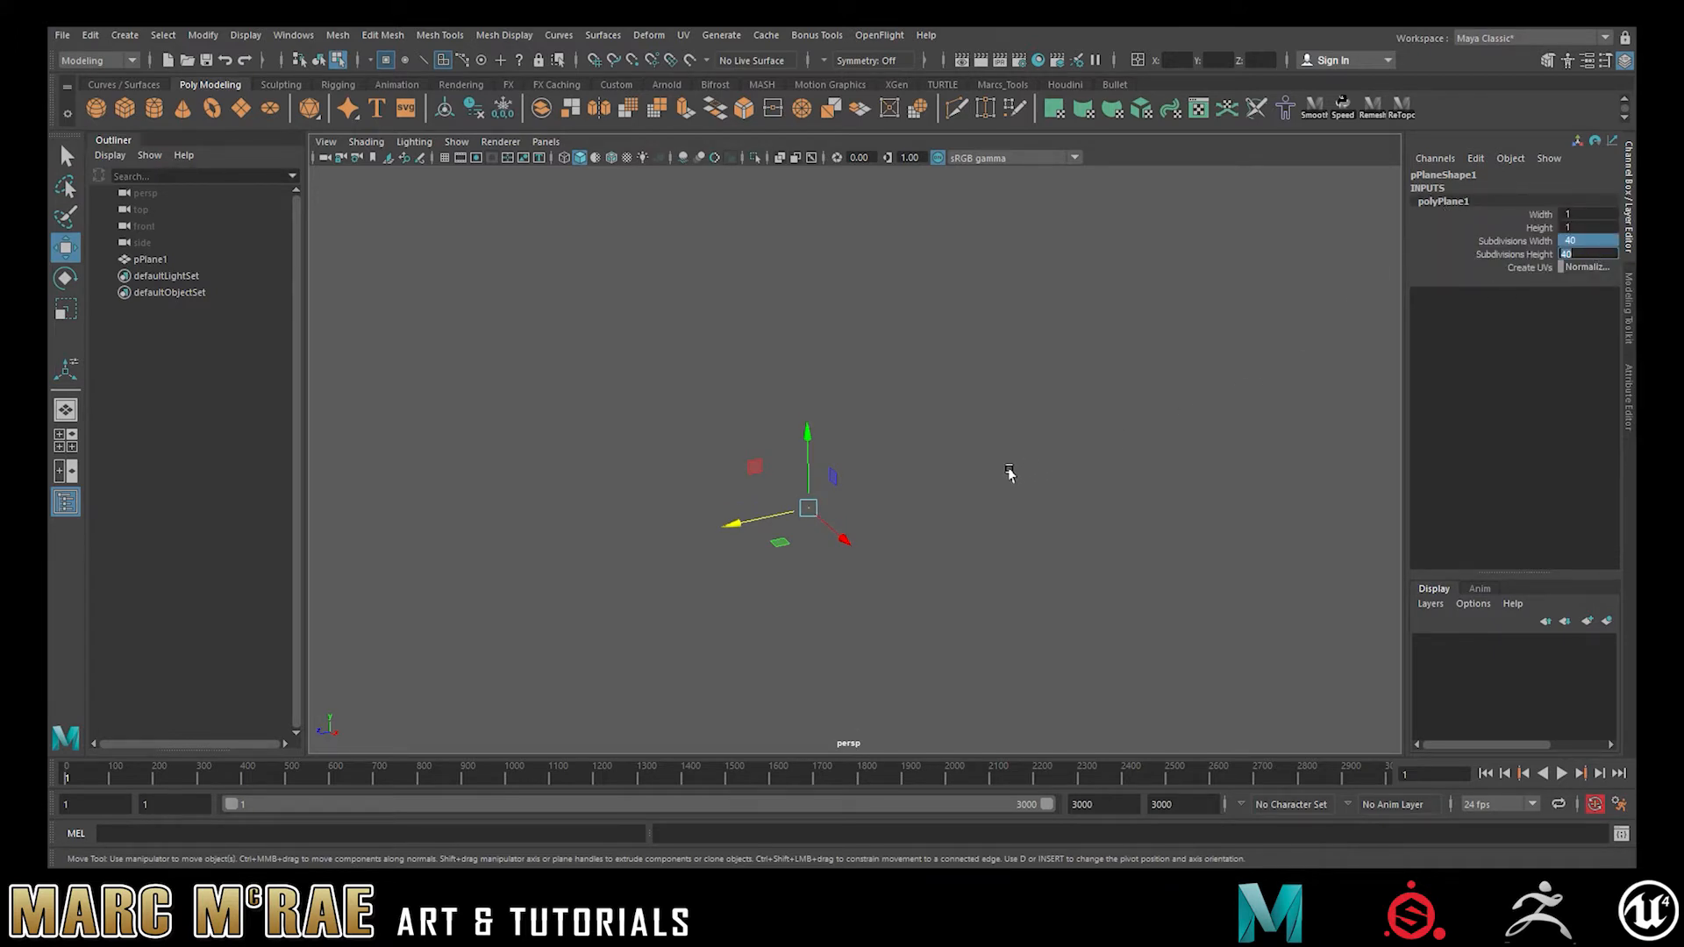
click(868, 470)
drag(758, 472, 891, 564)
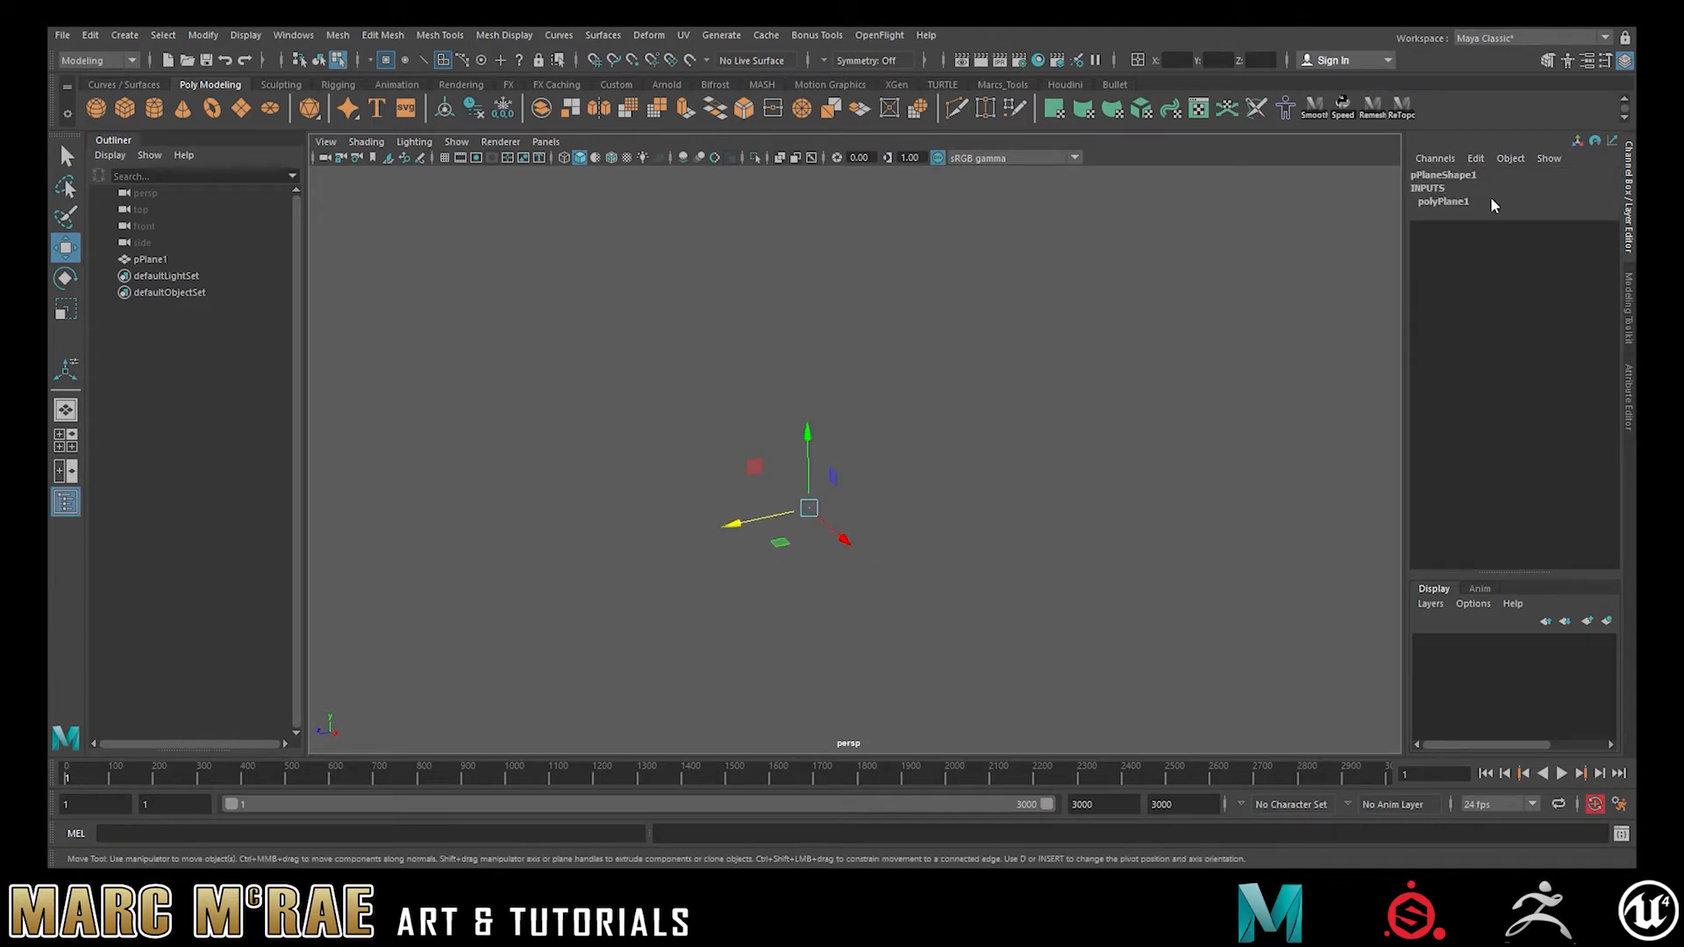
click(1627, 180)
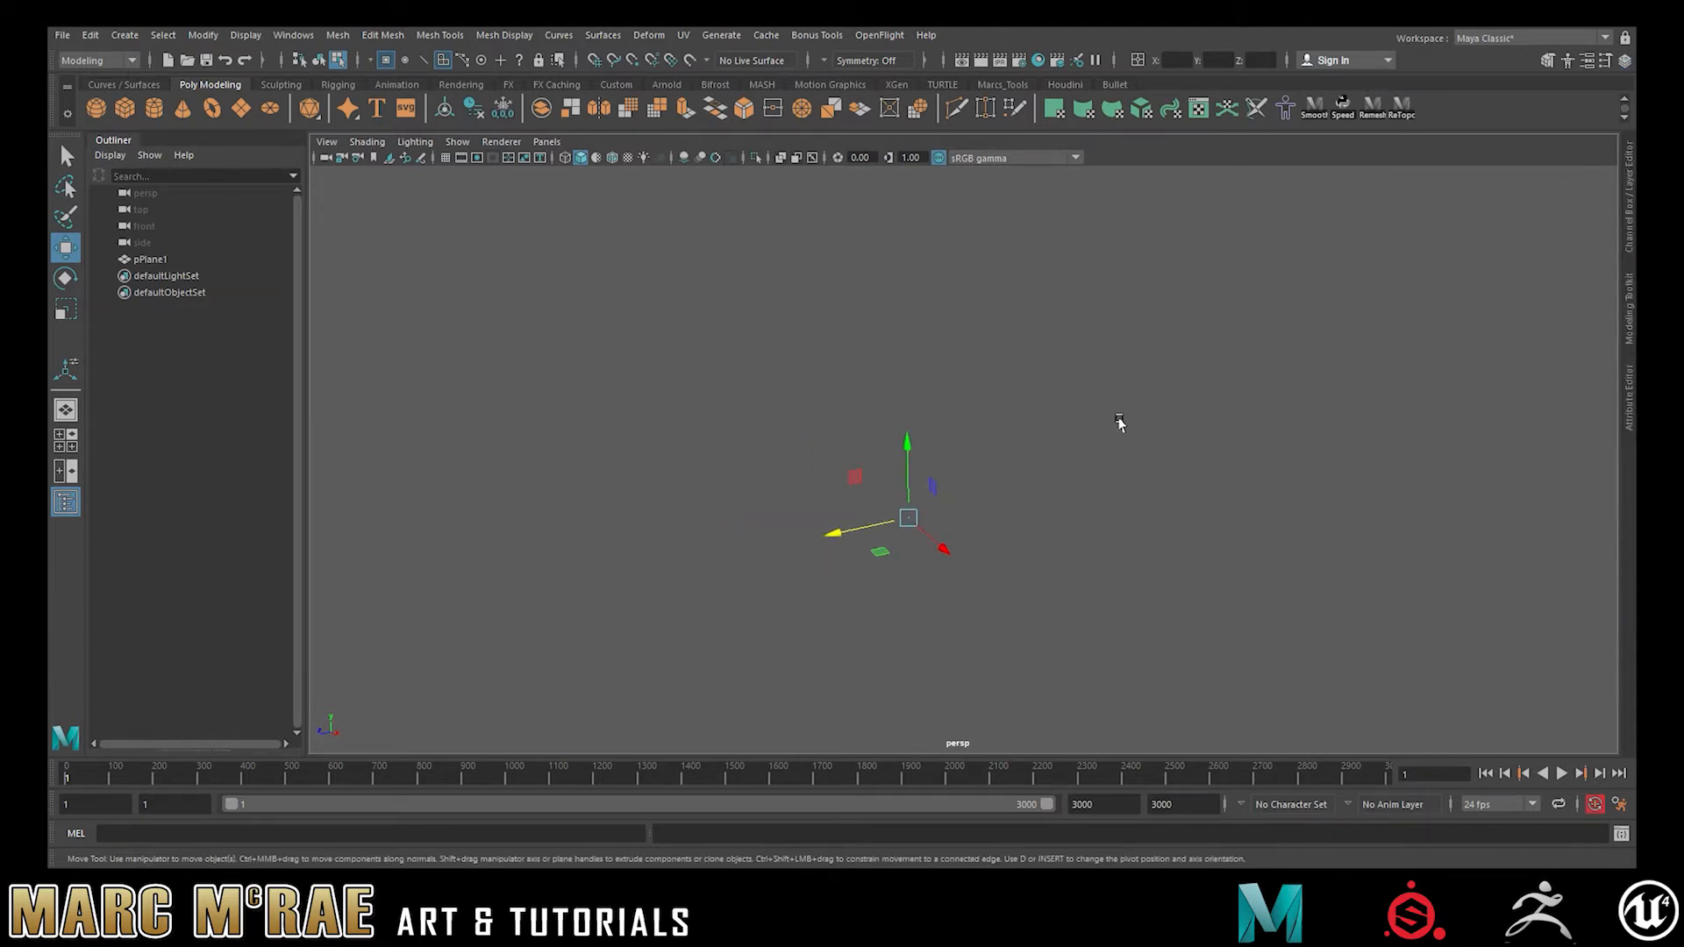
key(w)
click(1629, 175)
double_click(1482, 177)
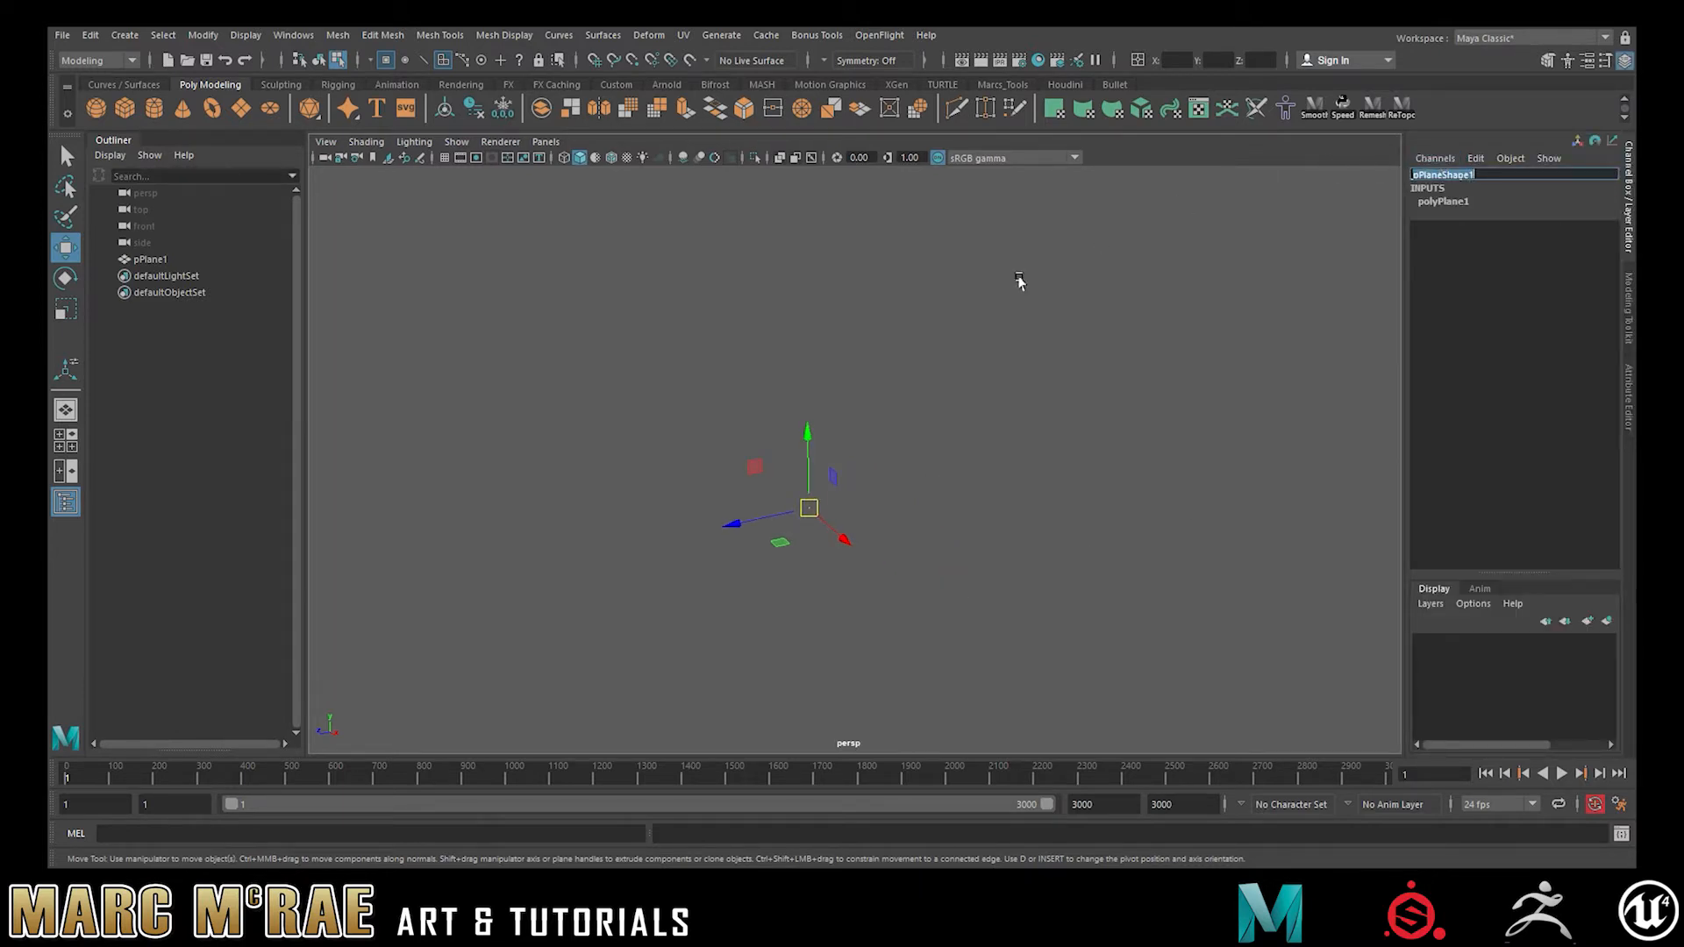
Step: Set the plane's scale to 200 on X, Y and Z
click(143, 259)
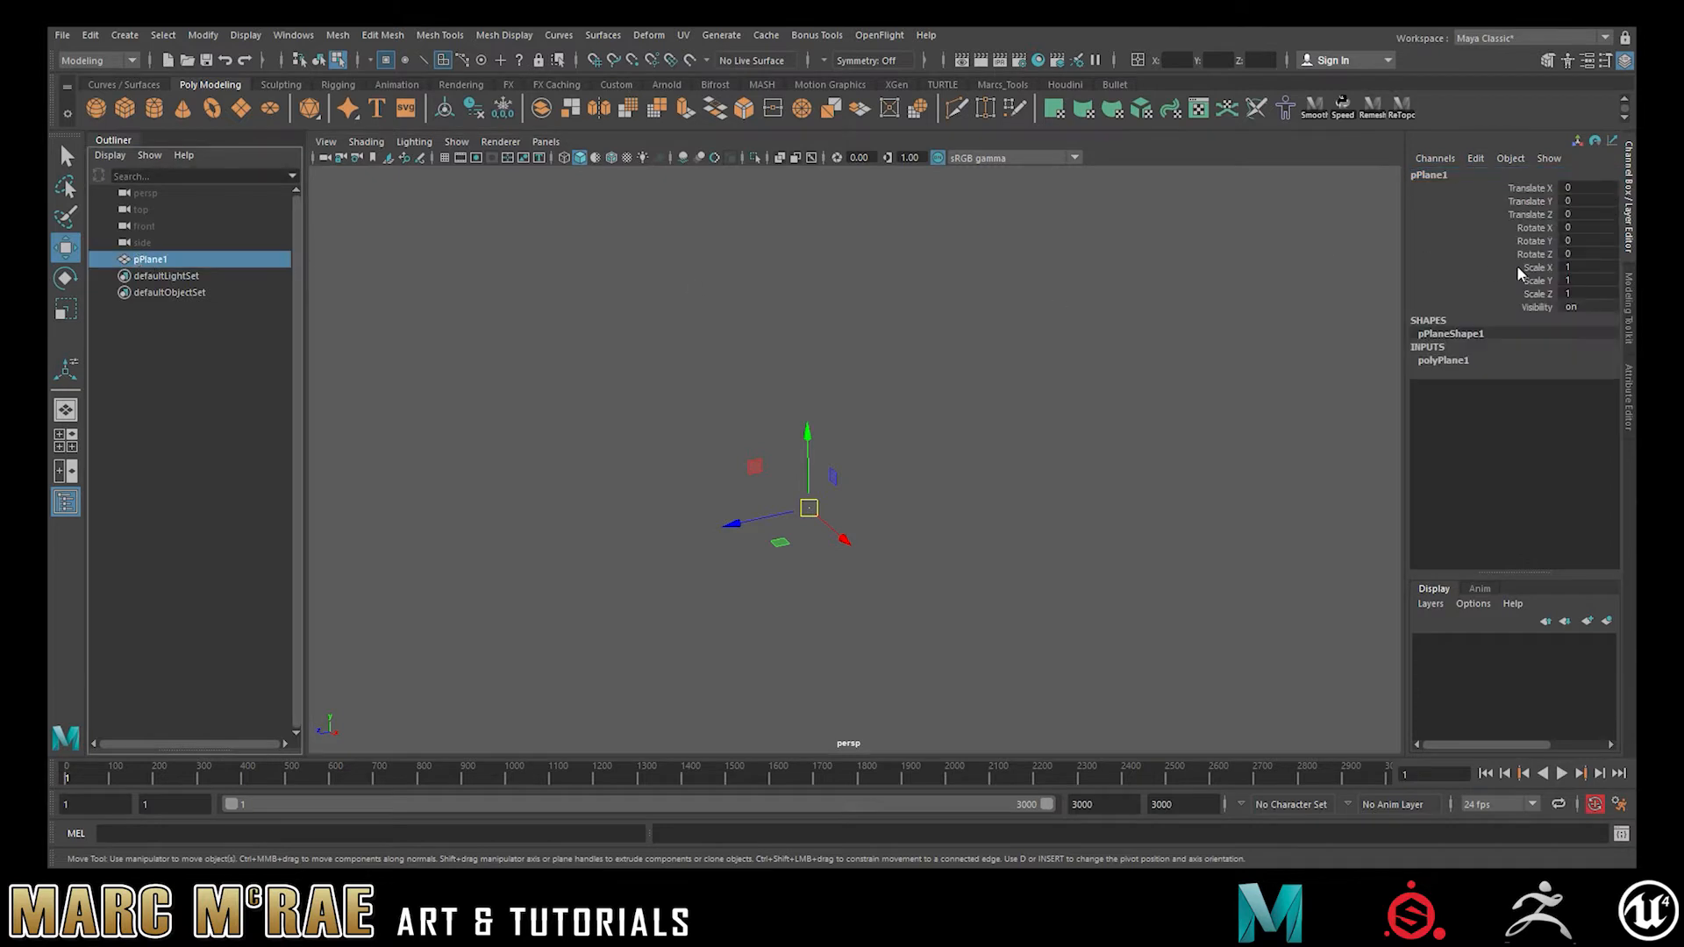
drag(1592, 266, 1596, 292)
text(200)
key(Return)
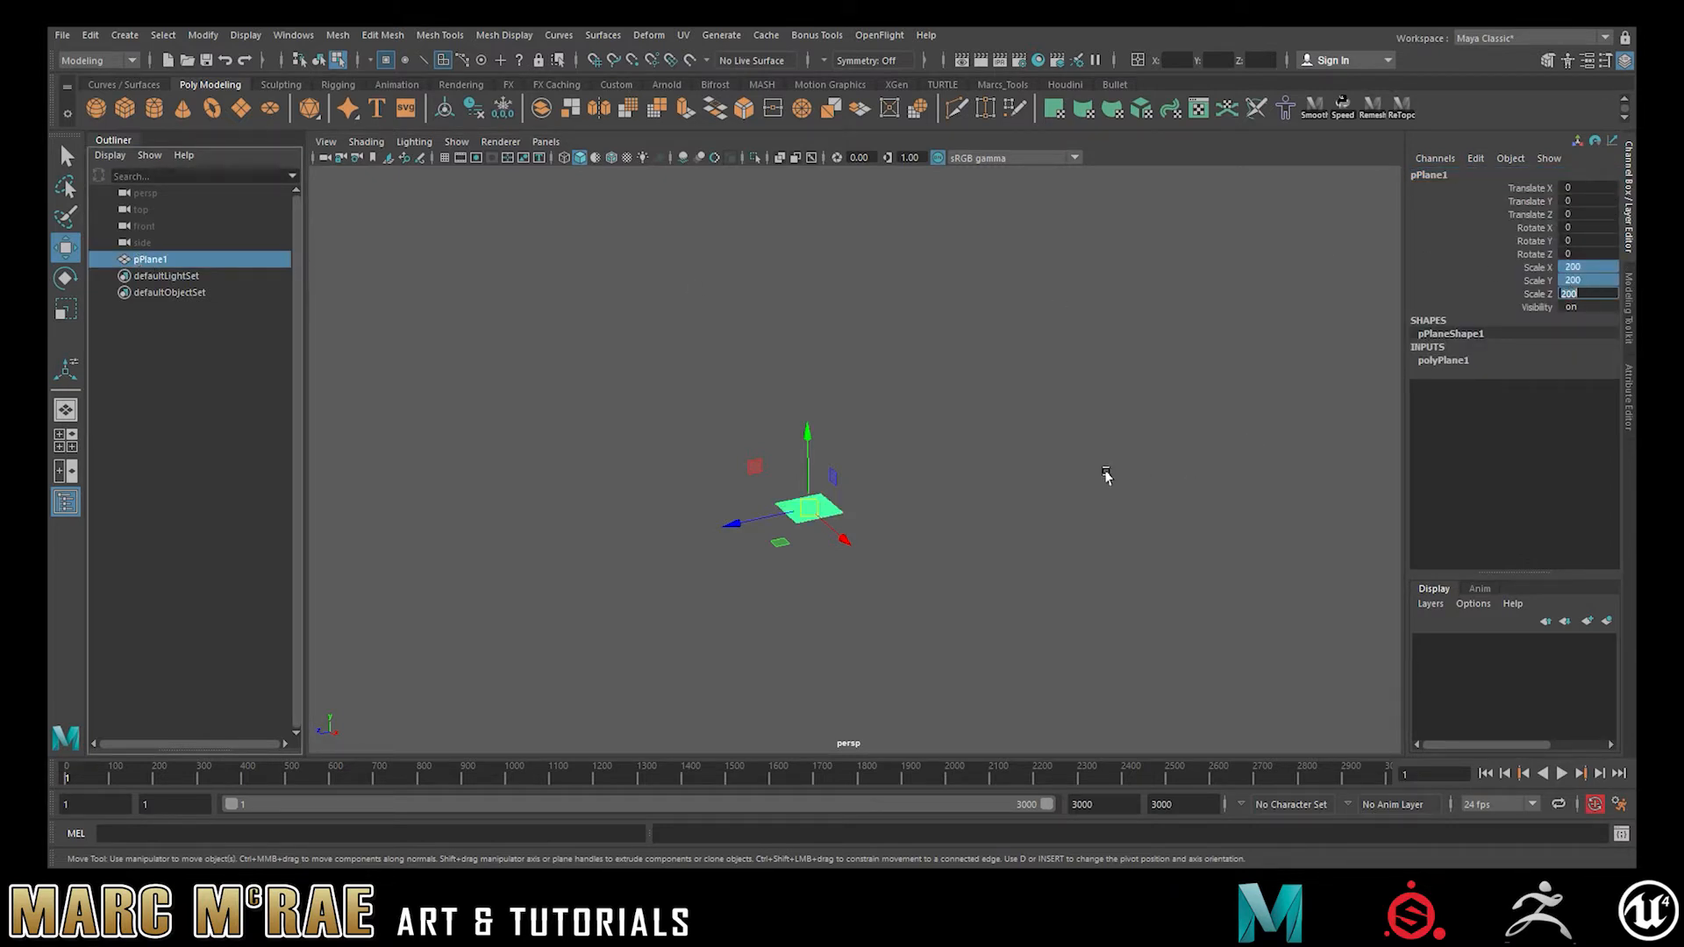
Step: Frame the scaled plane in the perspective view and switch from component to object selection mode
click(951, 511)
drag(716, 459, 921, 588)
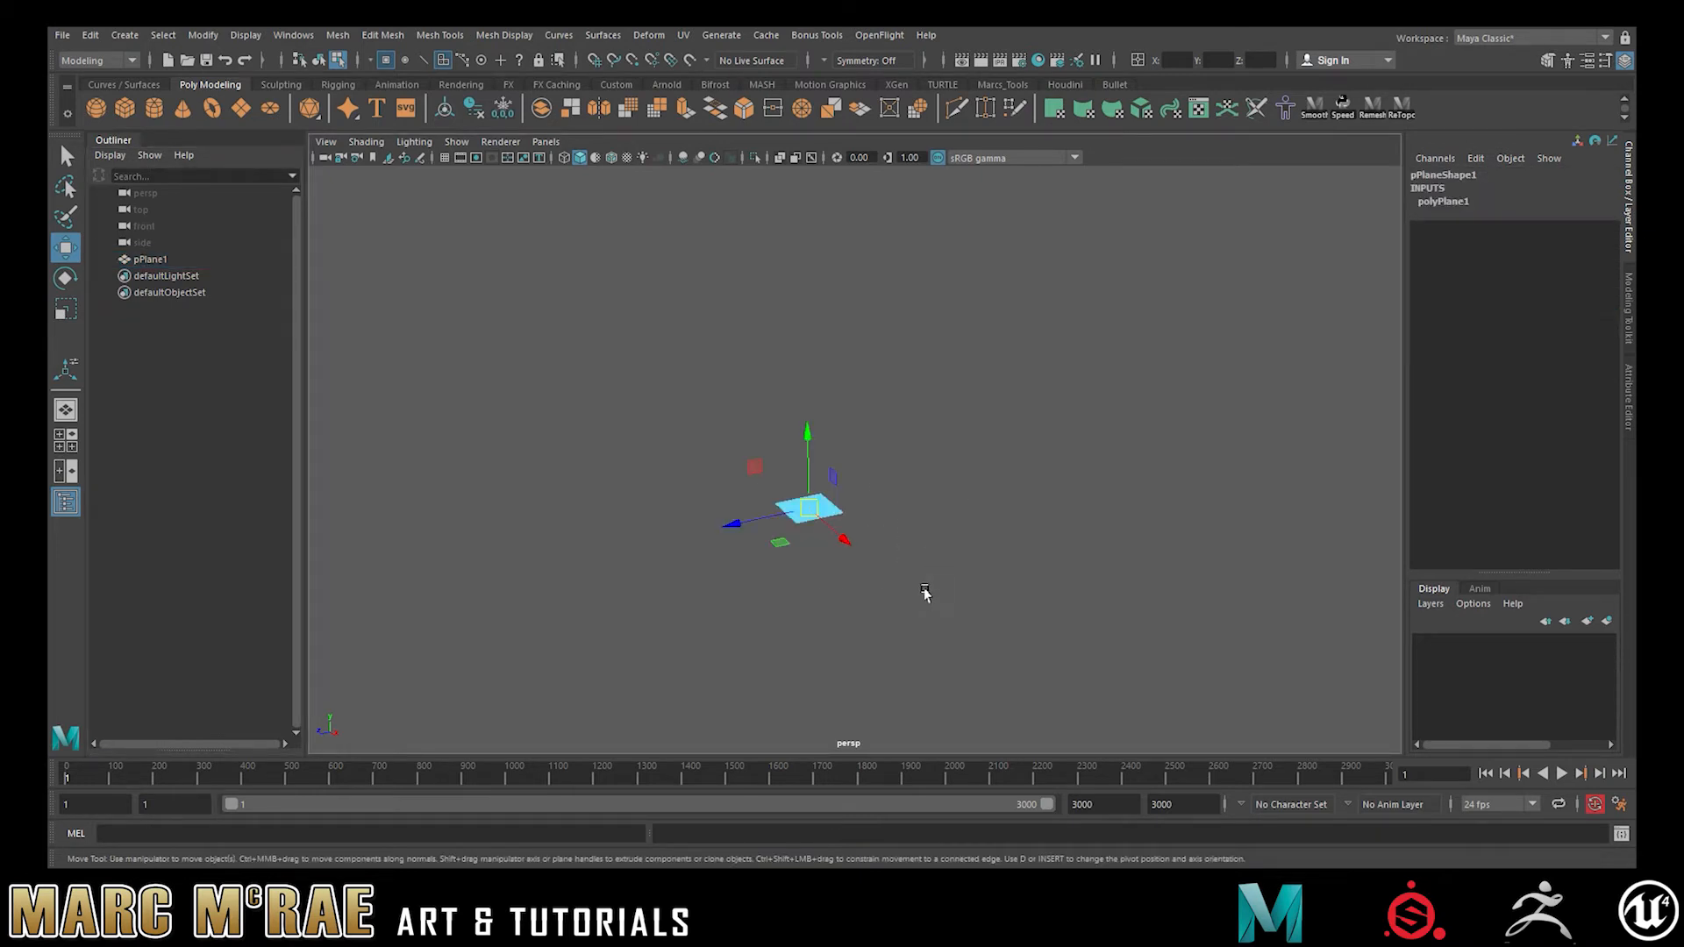
key(f)
click(1083, 602)
alt+drag(1069, 602, 1064, 592)
click(972, 507)
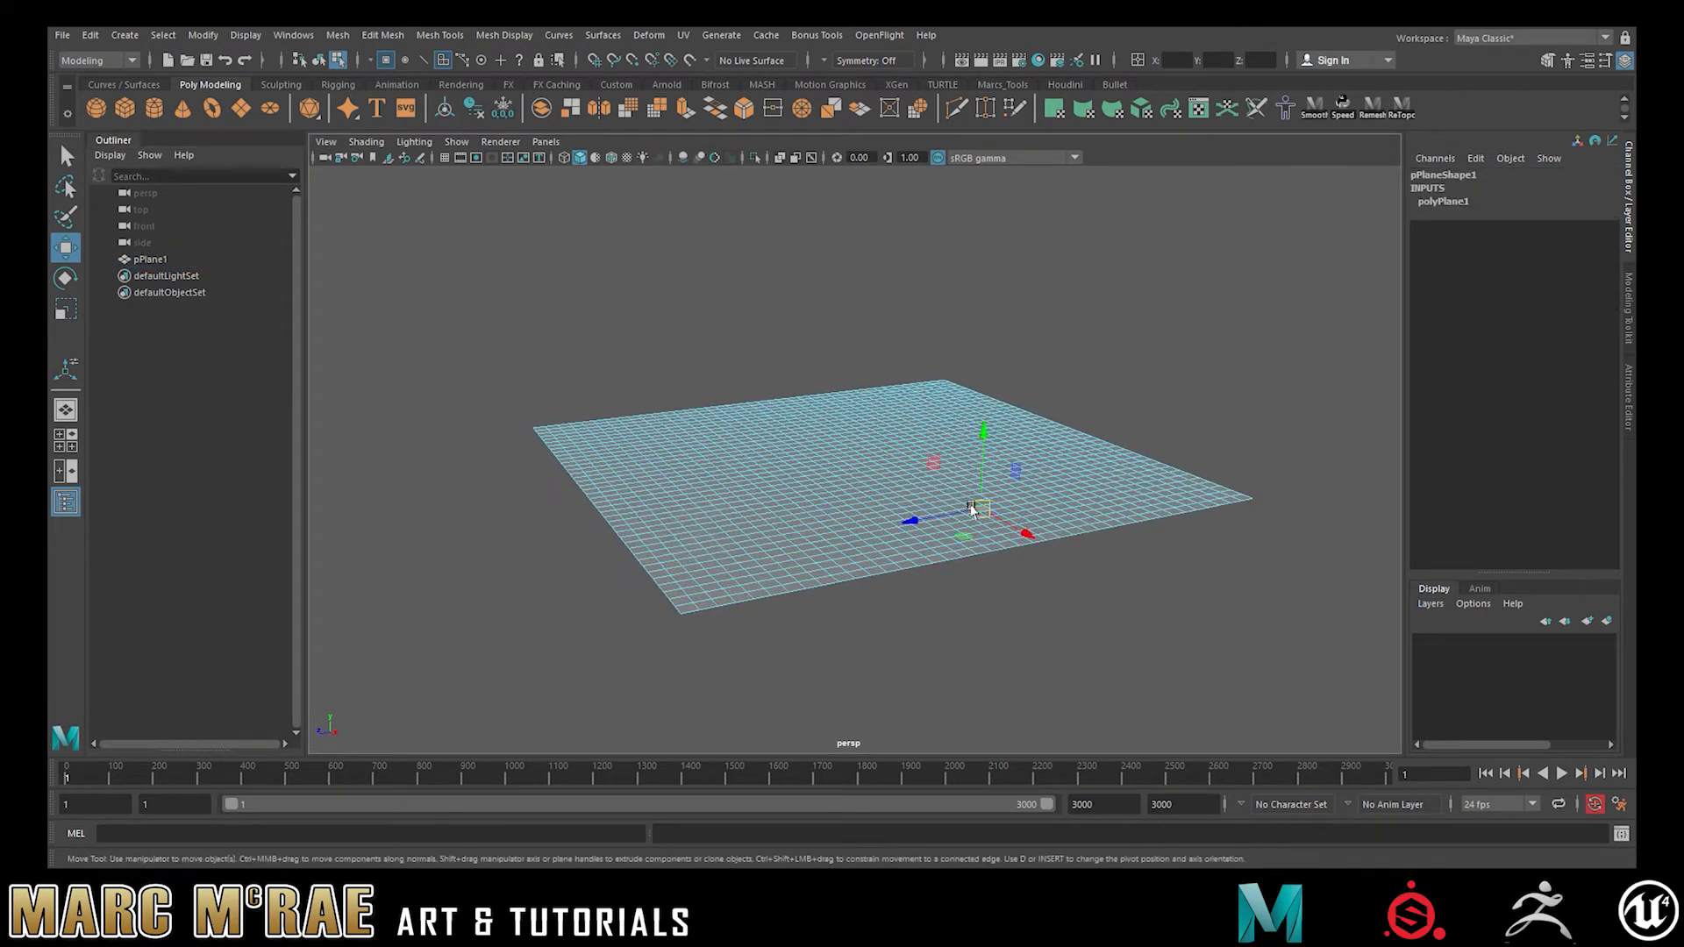
click(1113, 365)
key(F8)
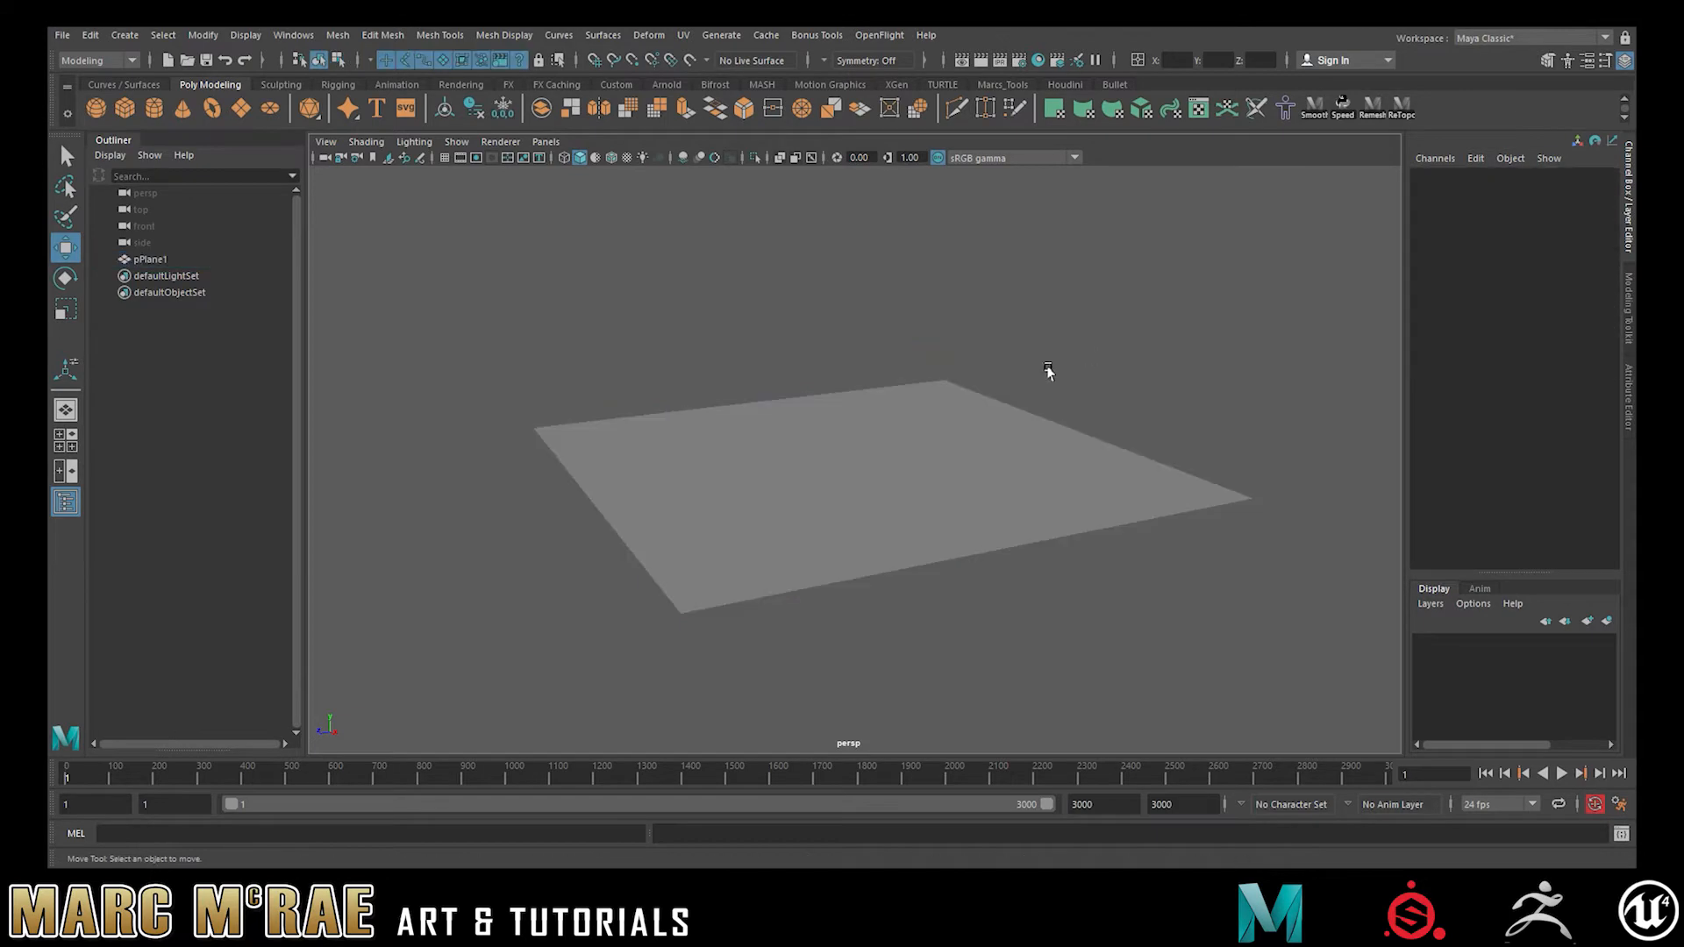
Step: Rotate the plane 90 degrees about X so it stands upright
click(881, 443)
key(e)
drag(808, 403, 752, 489)
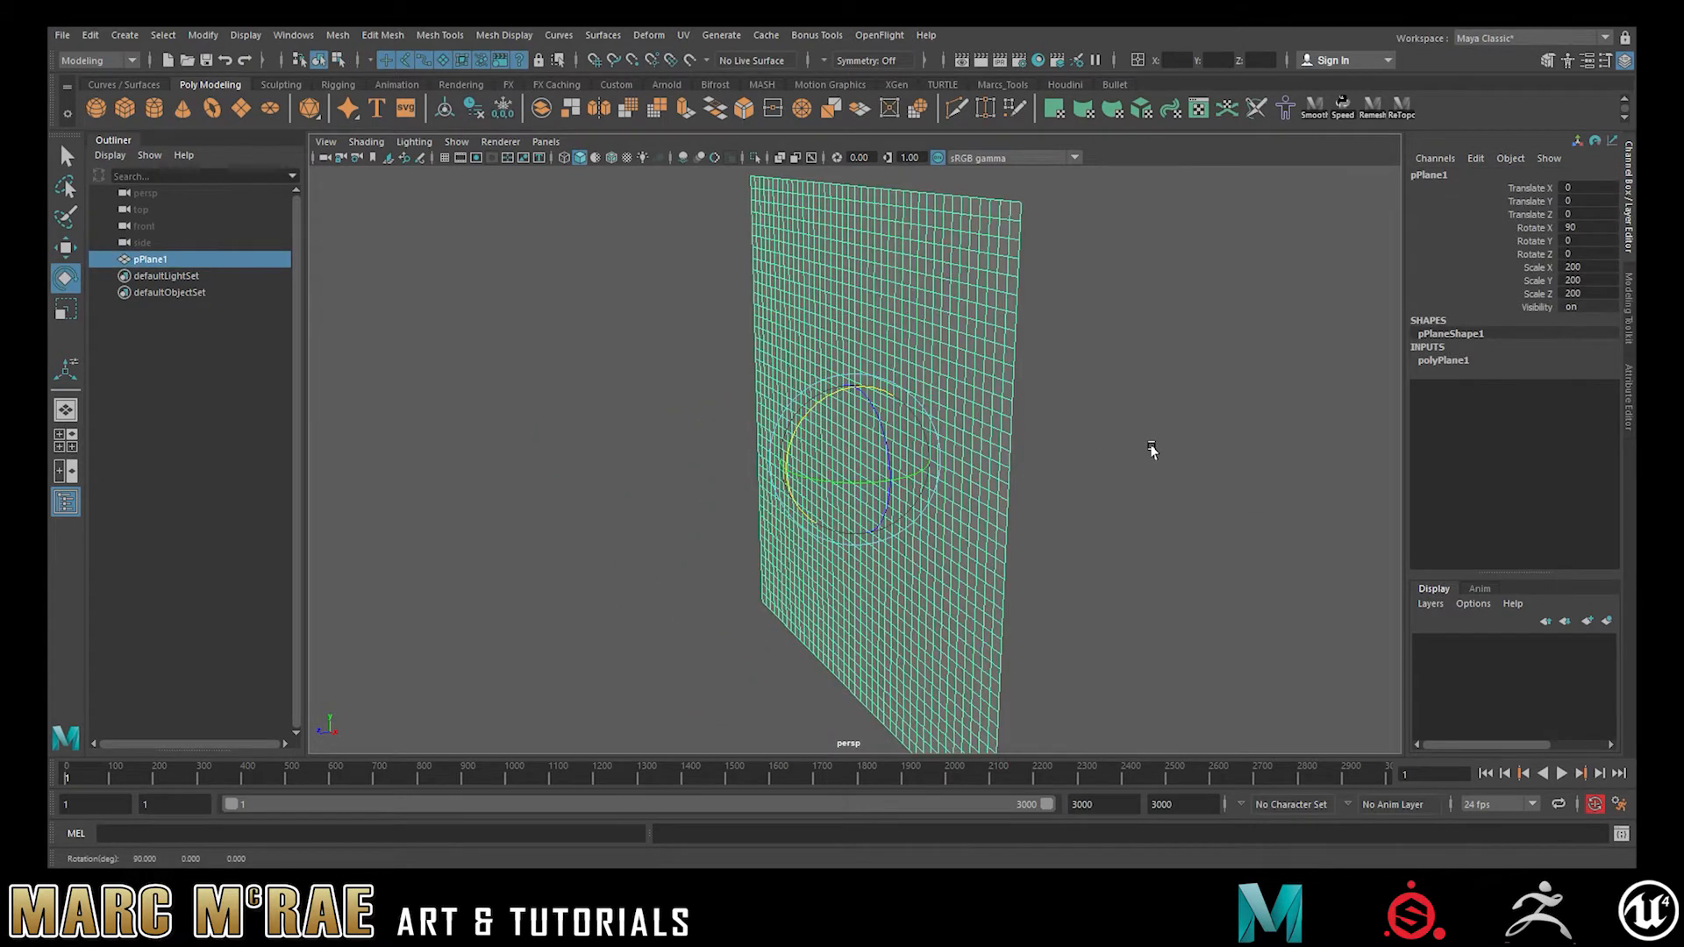
Step: Show the front view at full size, hide its grid and select the plane
click(1115, 451)
key(space)
key(space)
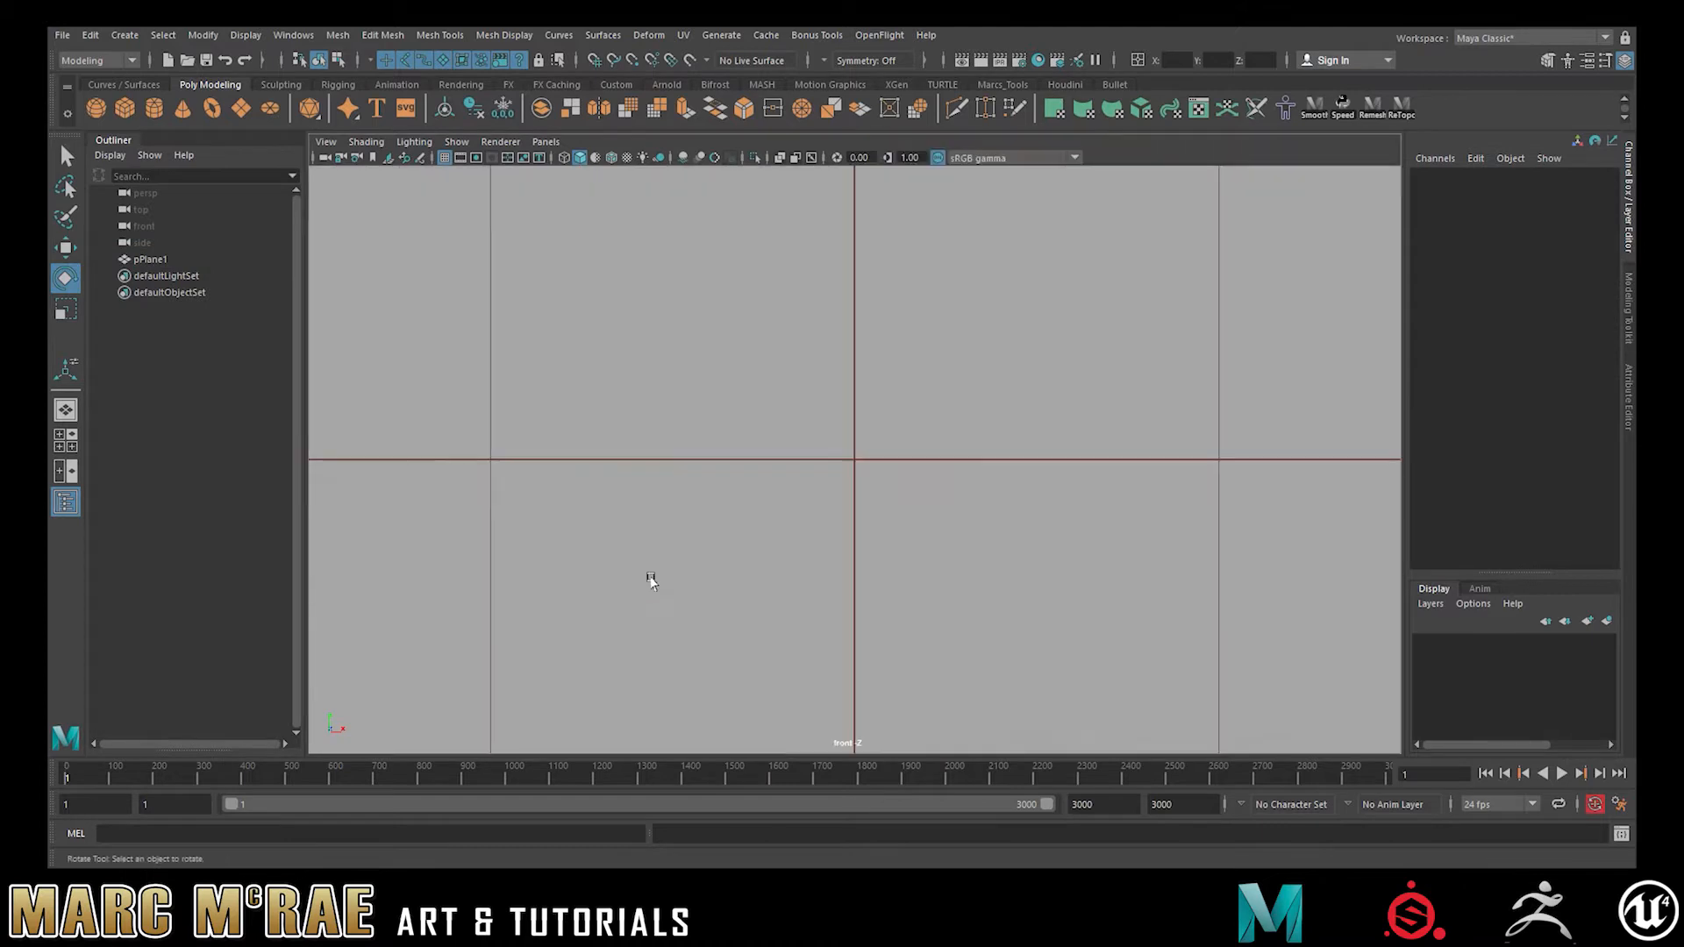
click(444, 158)
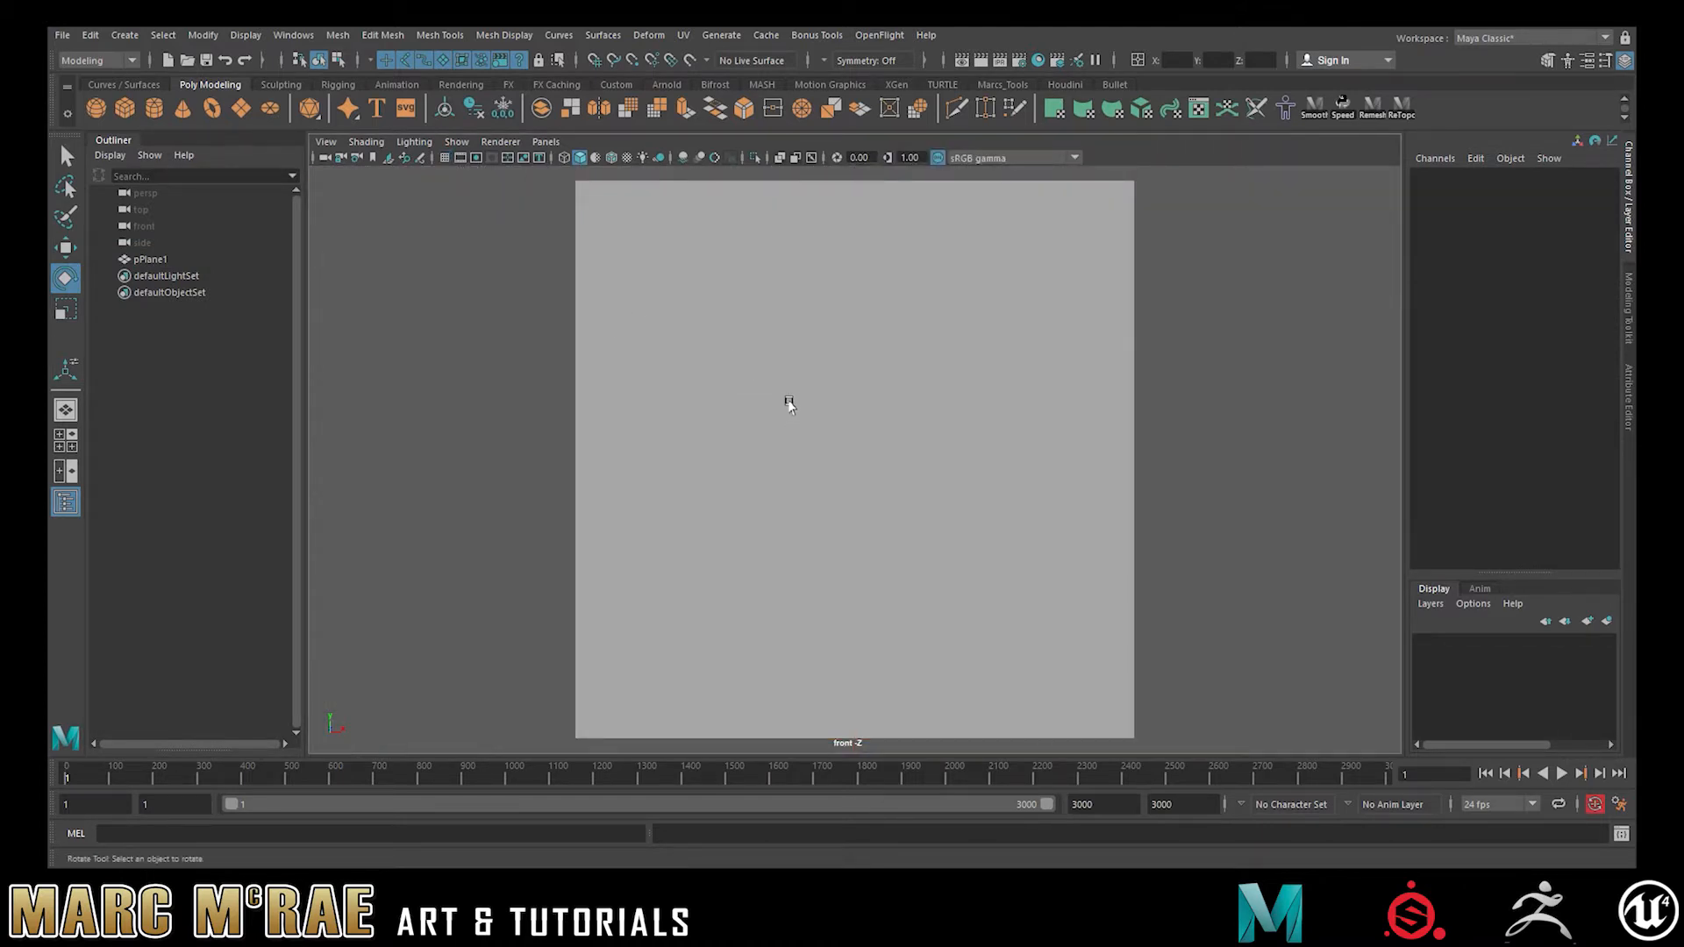
click(791, 399)
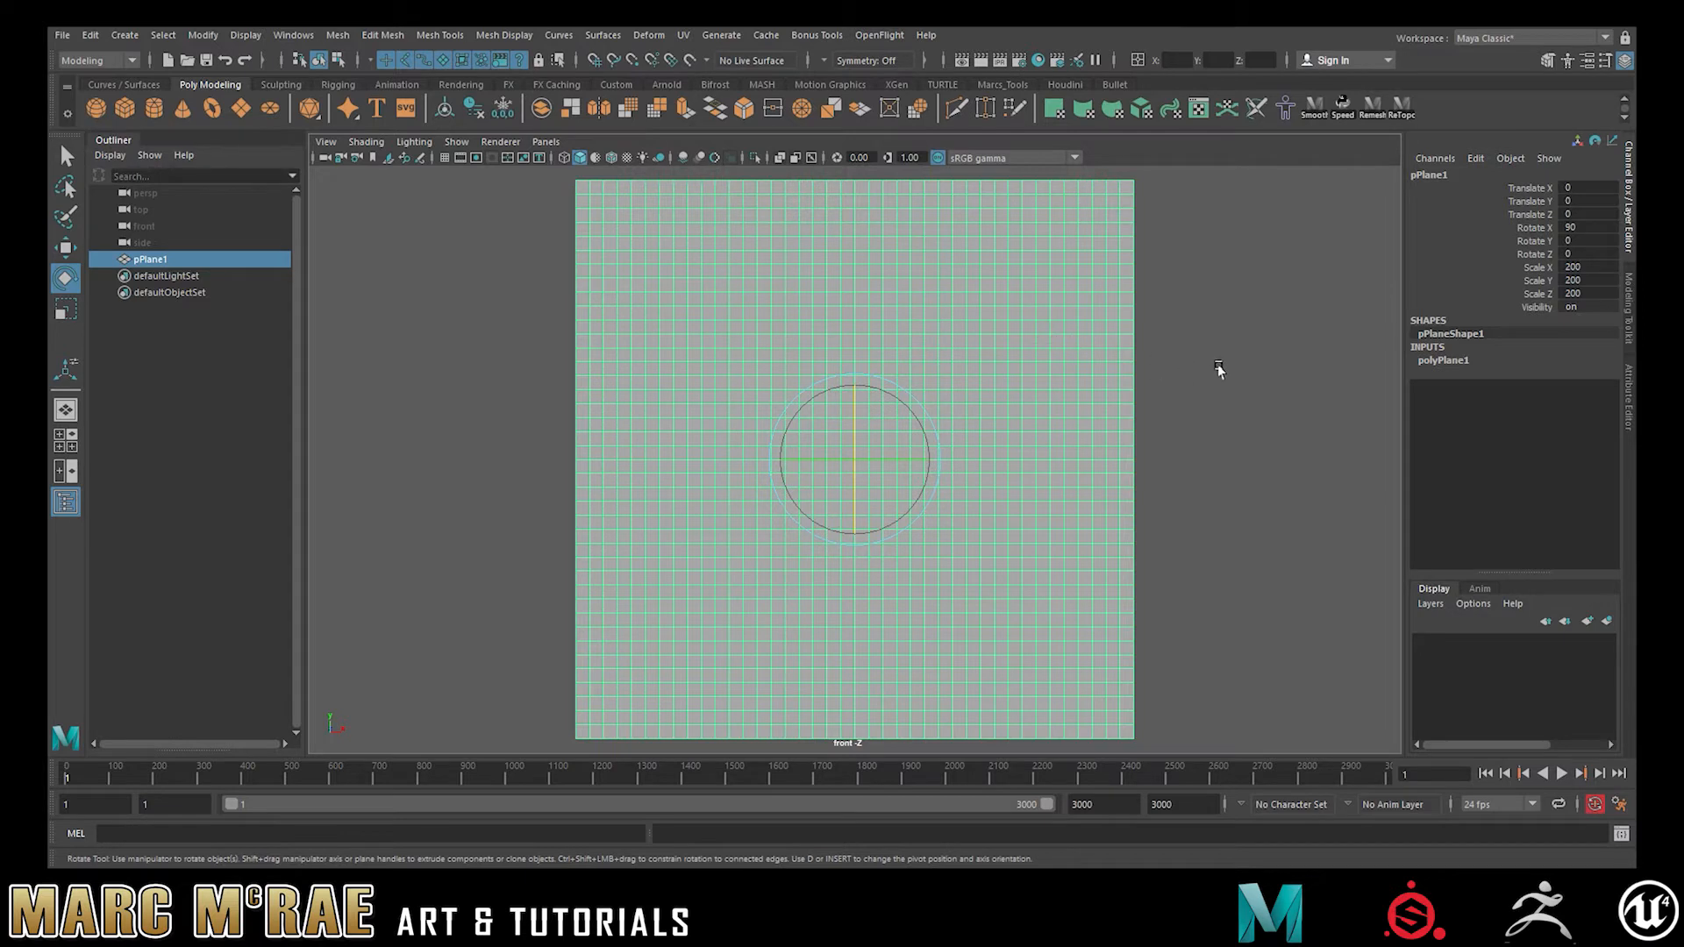
scroll(1045, 363, down, 1)
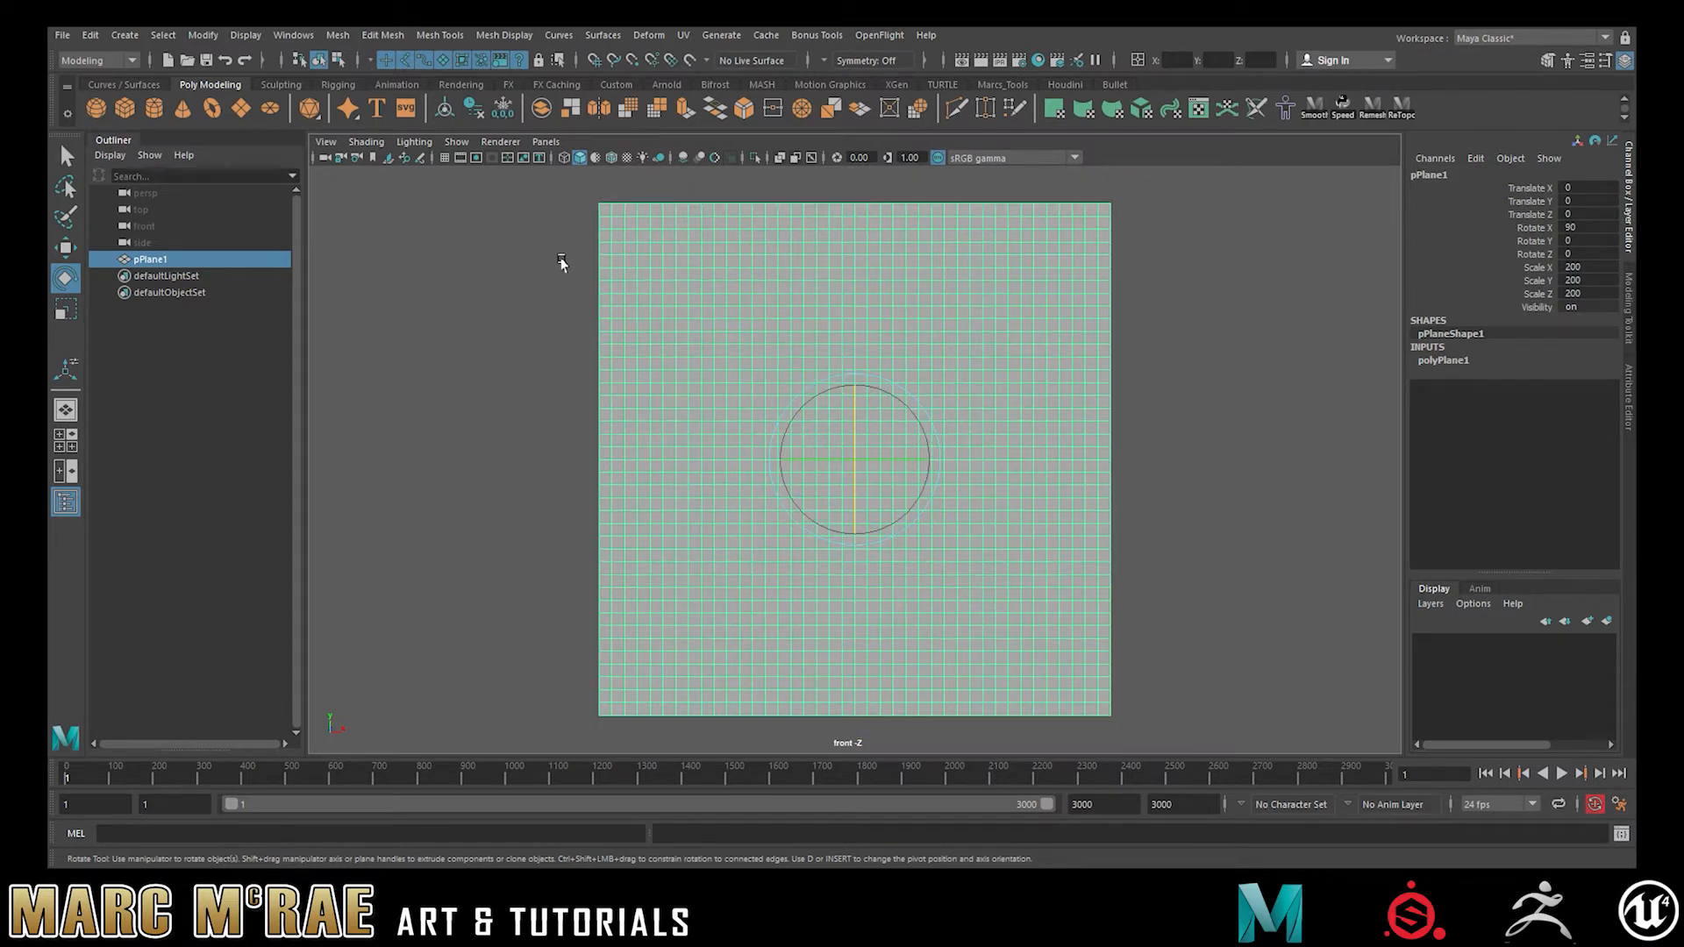
Step: Create a polygon cube at the origin and scale it uniformly to about 7
key(w)
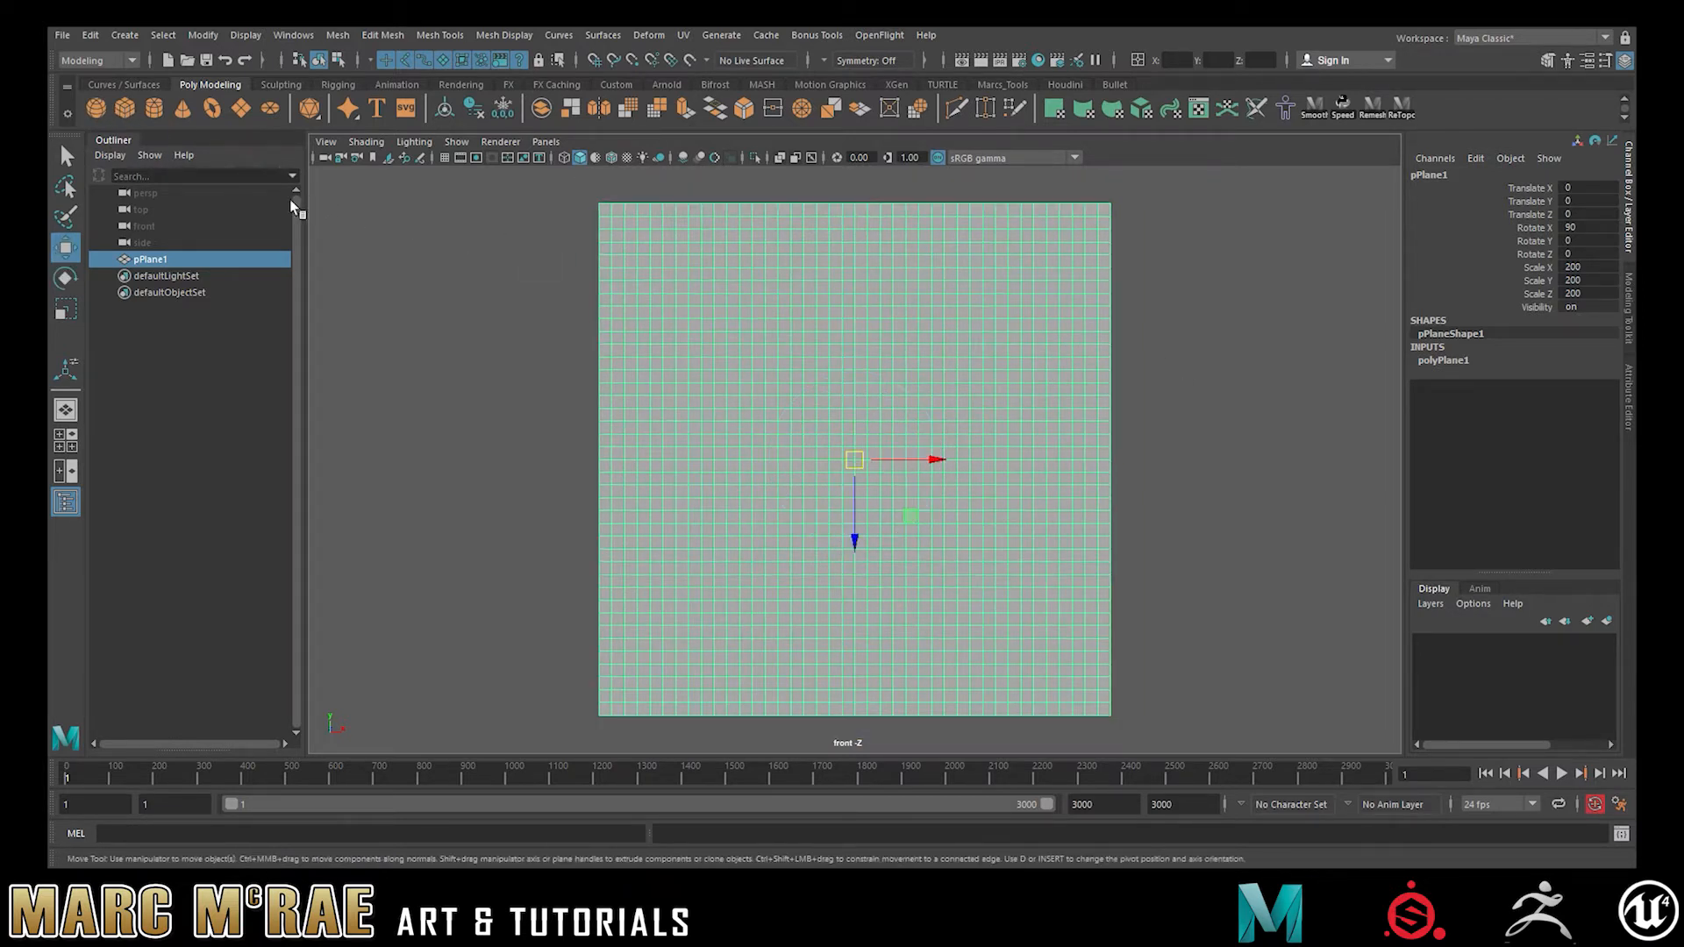
click(124, 107)
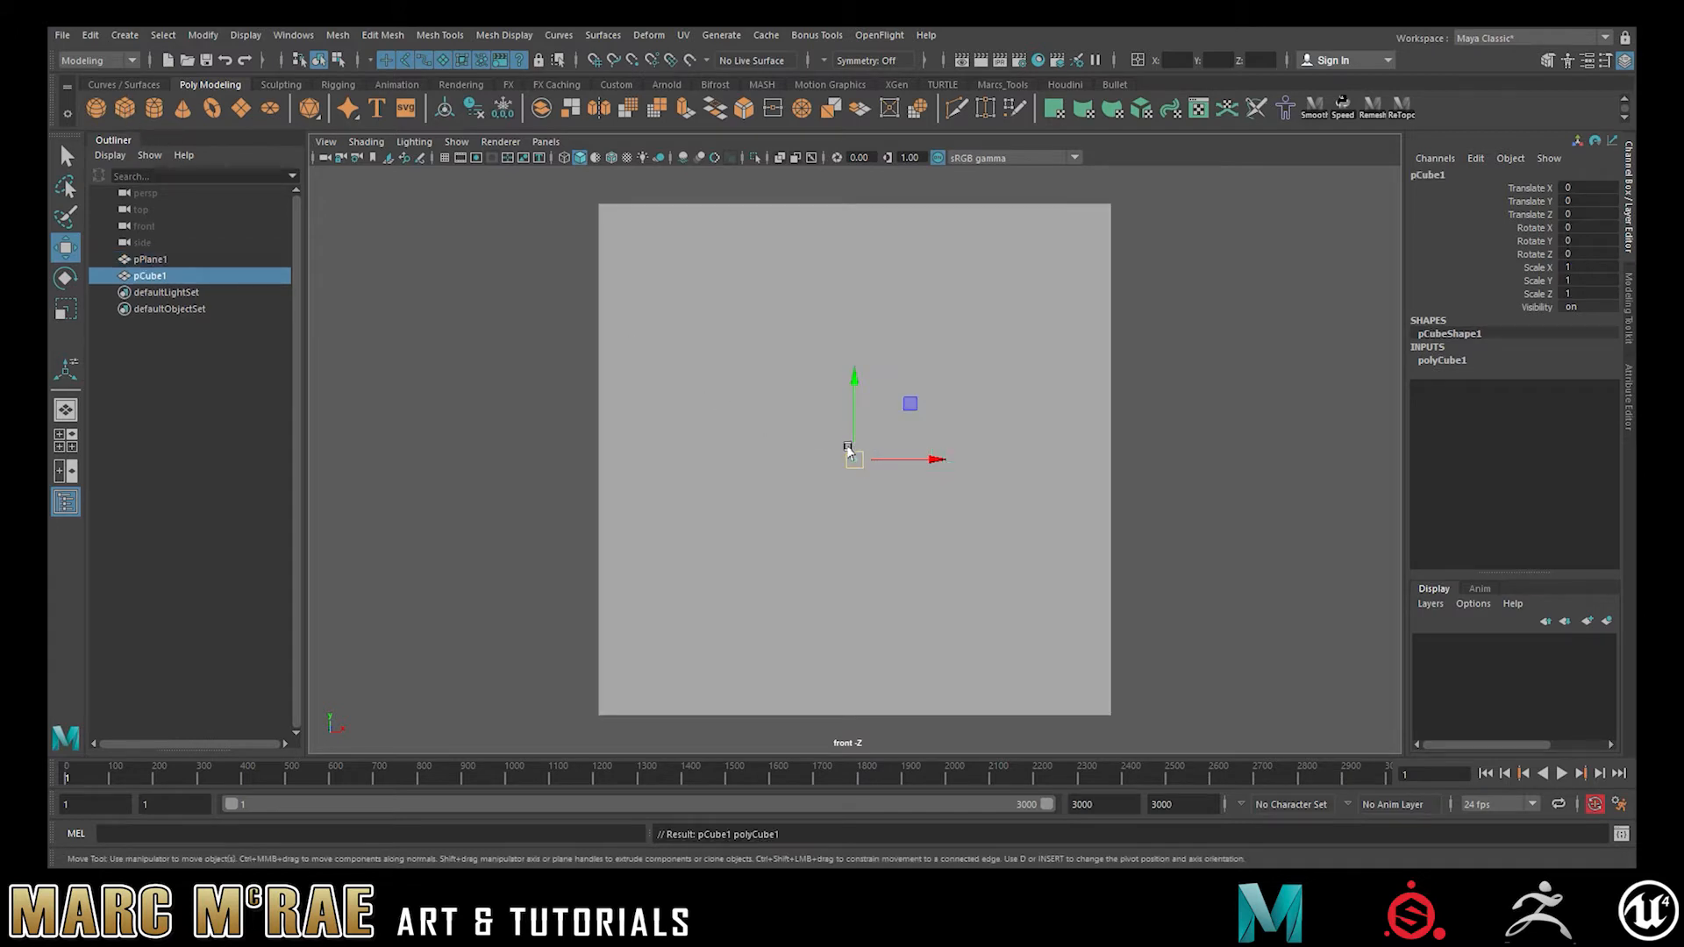
key(r)
drag(856, 459, 860, 458)
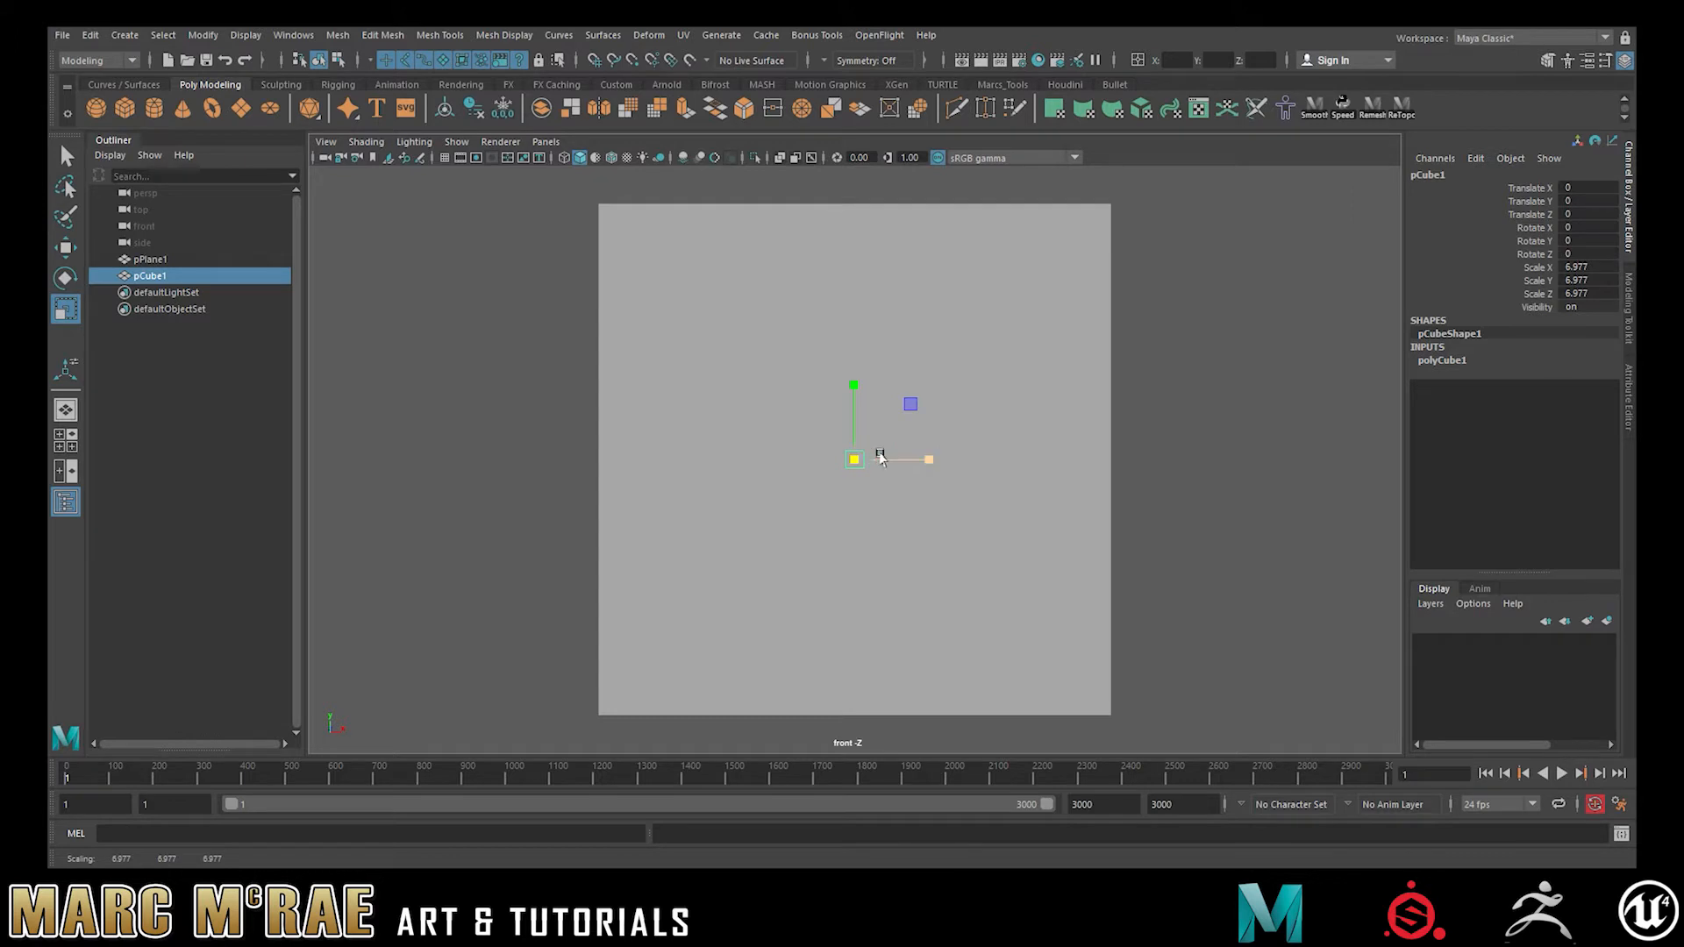
Step: Raise the cube to the plane's top edge at about Y 100.6 and stretch it along X to a scale of about 211.8
key(w)
drag(853, 385, 828, 114)
key(r)
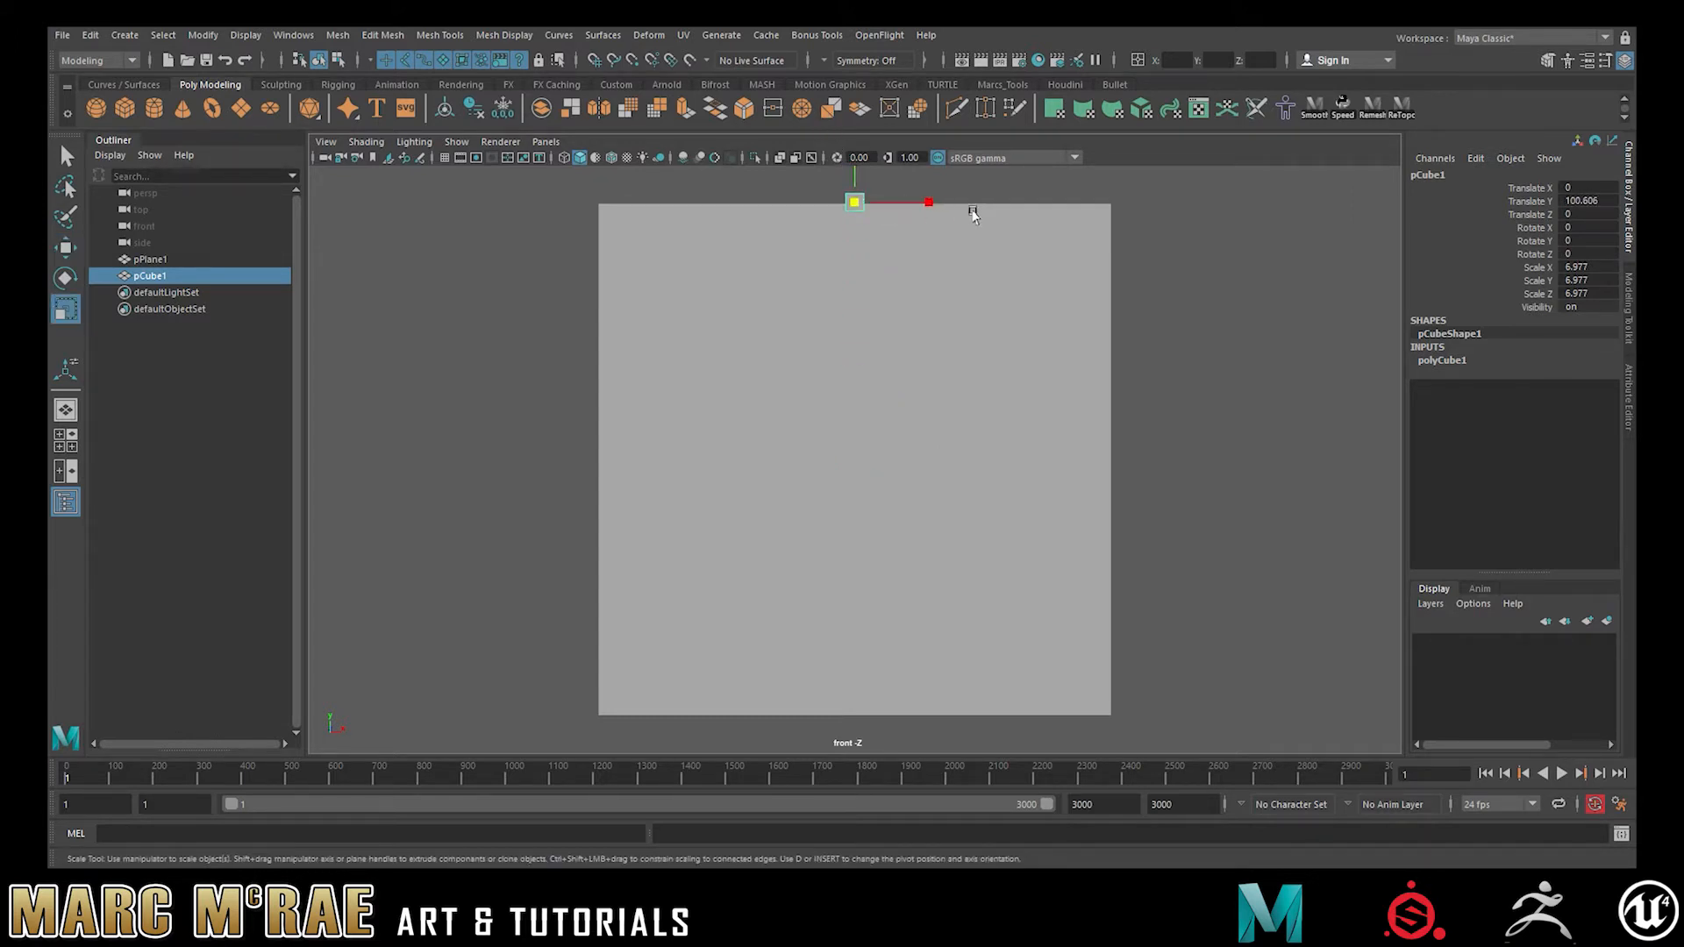
drag(927, 201, 1115, 226)
click(1169, 272)
Step: Duplicate the top bar and move the copy down to the plane's bottom edge at about Y -100.6
click(1063, 202)
key(ctrl+d)
key(w)
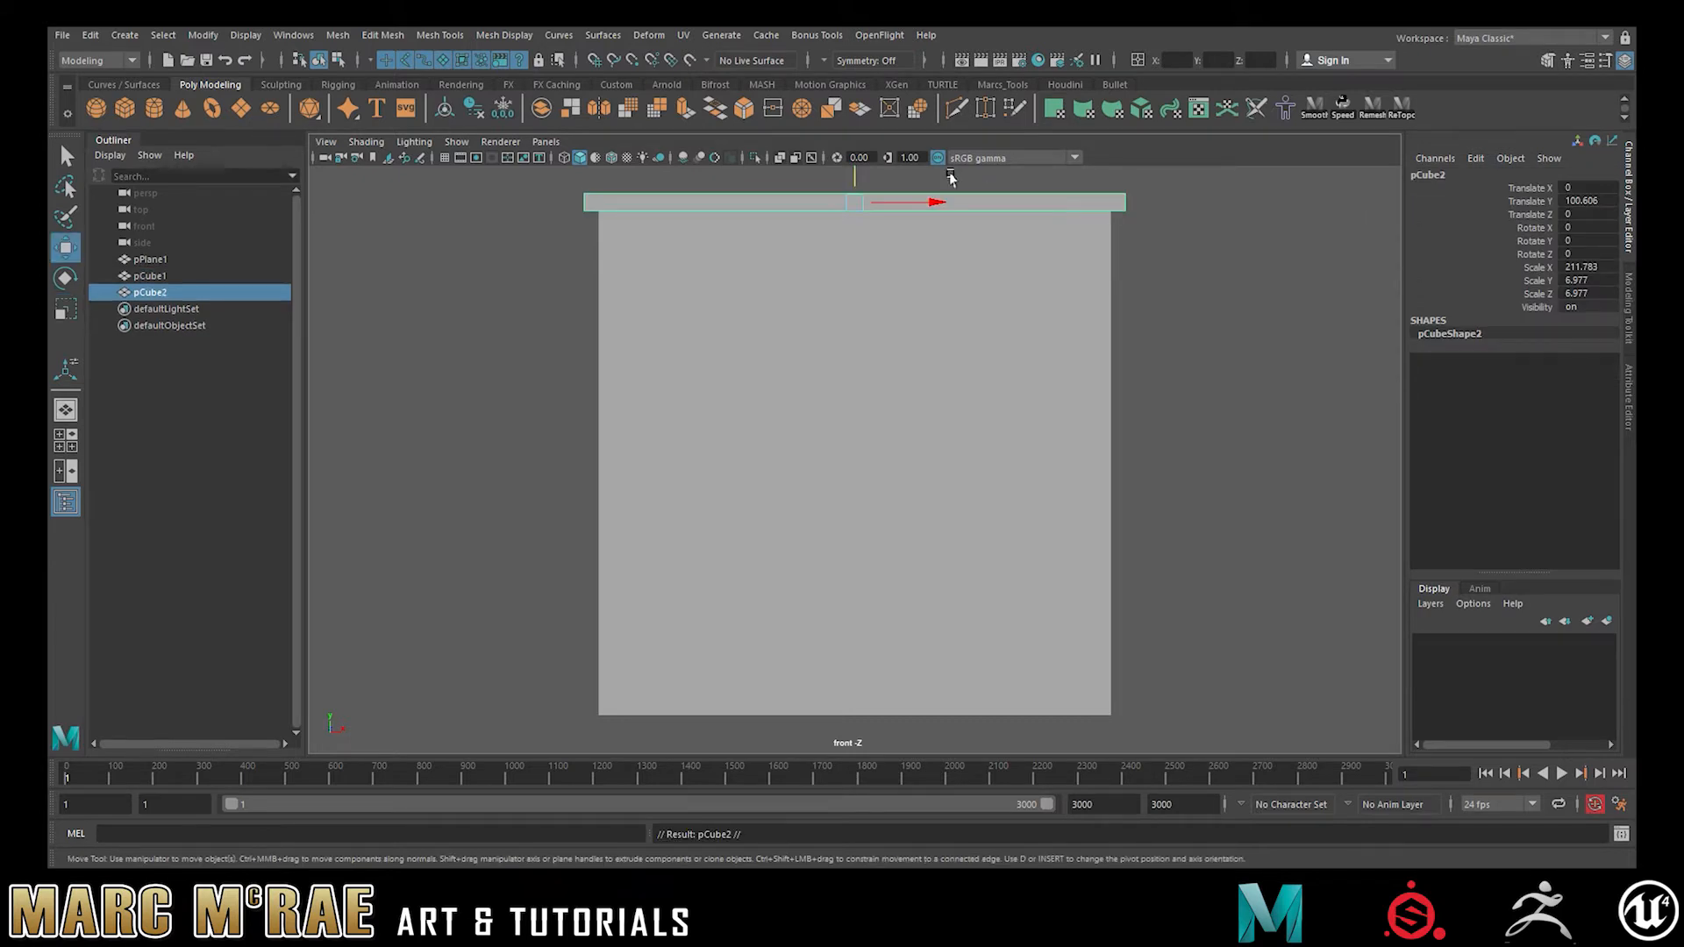
drag(857, 167, 870, 686)
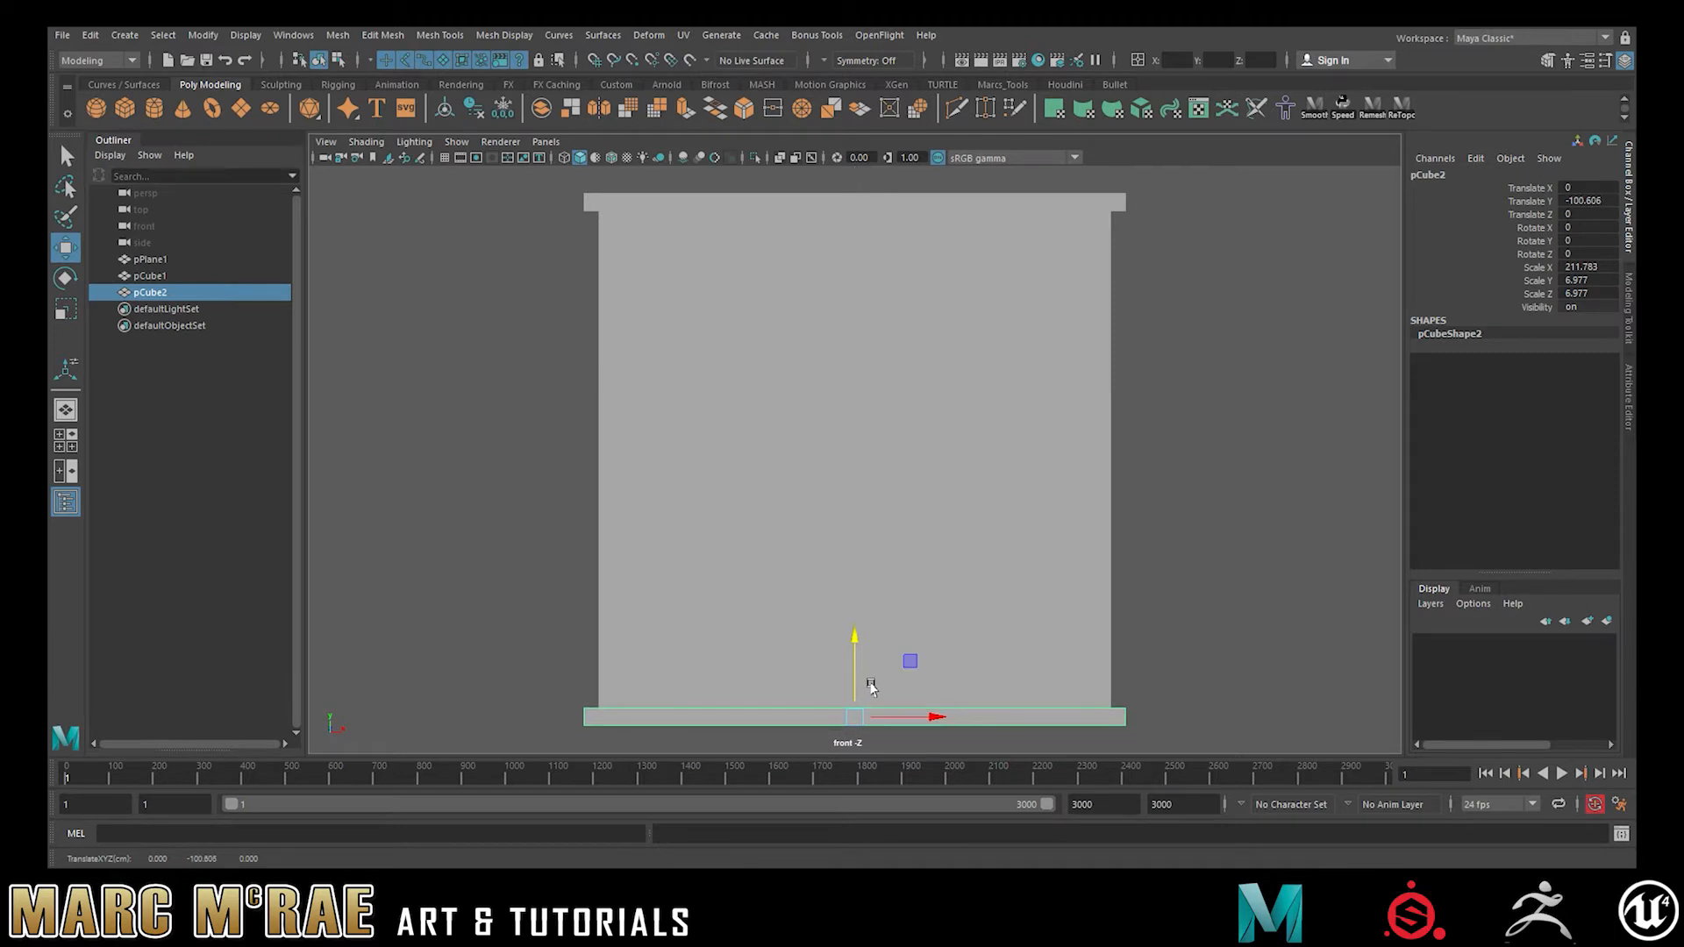
Step: In wireframe display, delete the history and freeze the transformations of the plane and both bars
key(4)
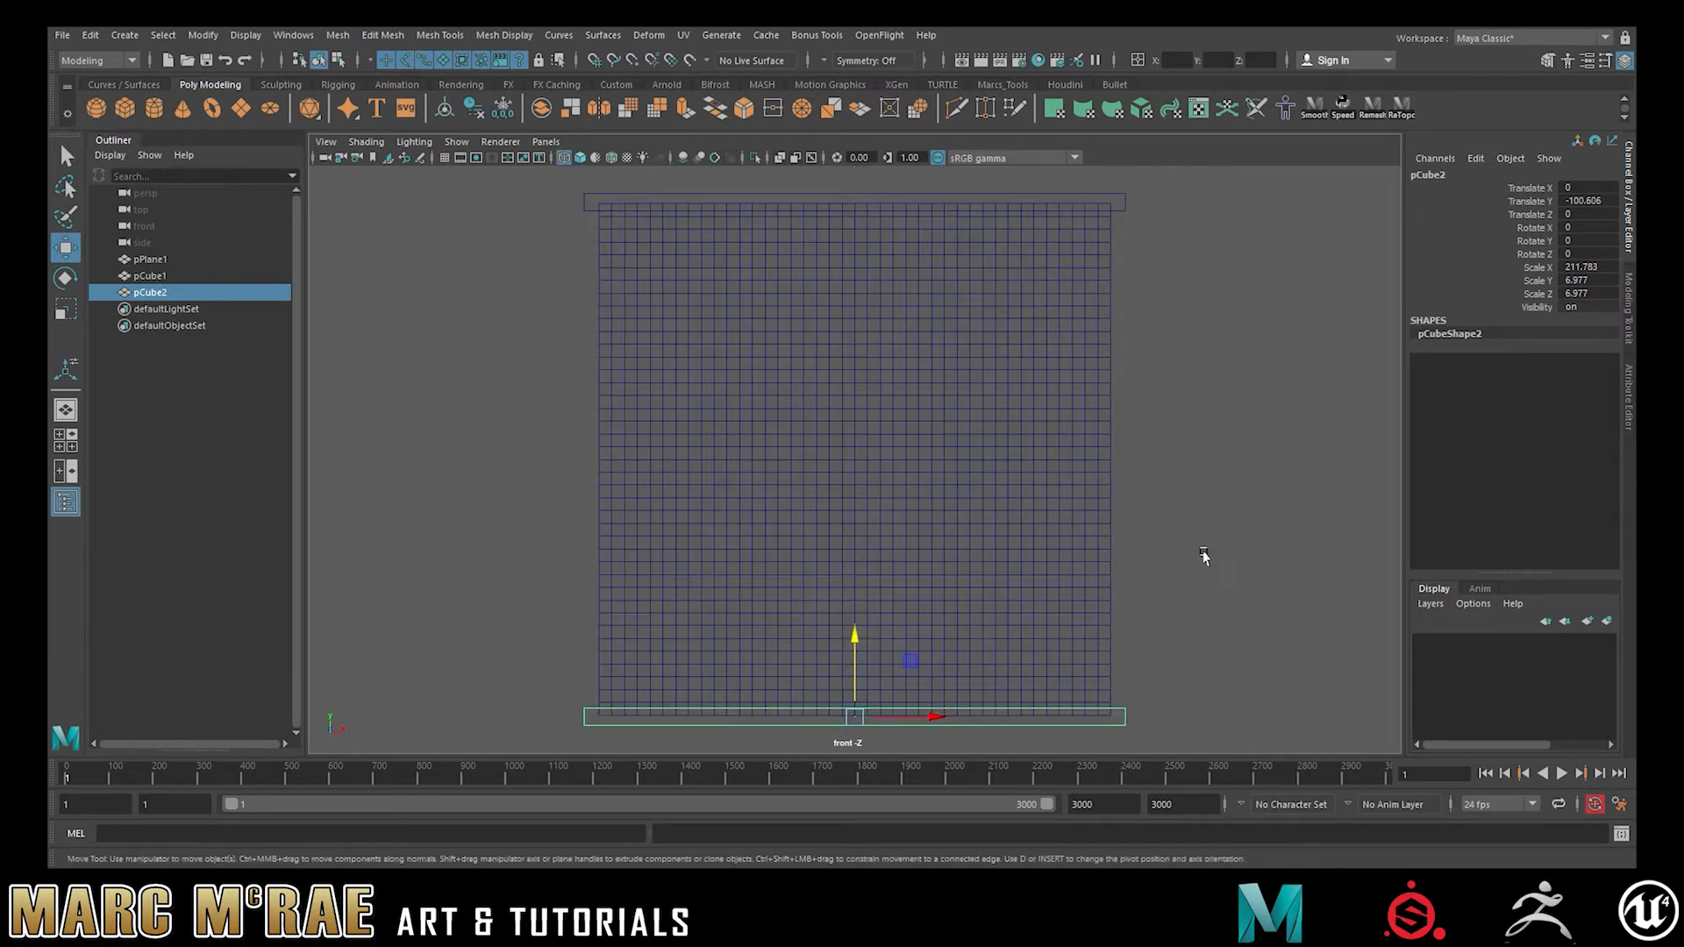
click(1035, 428)
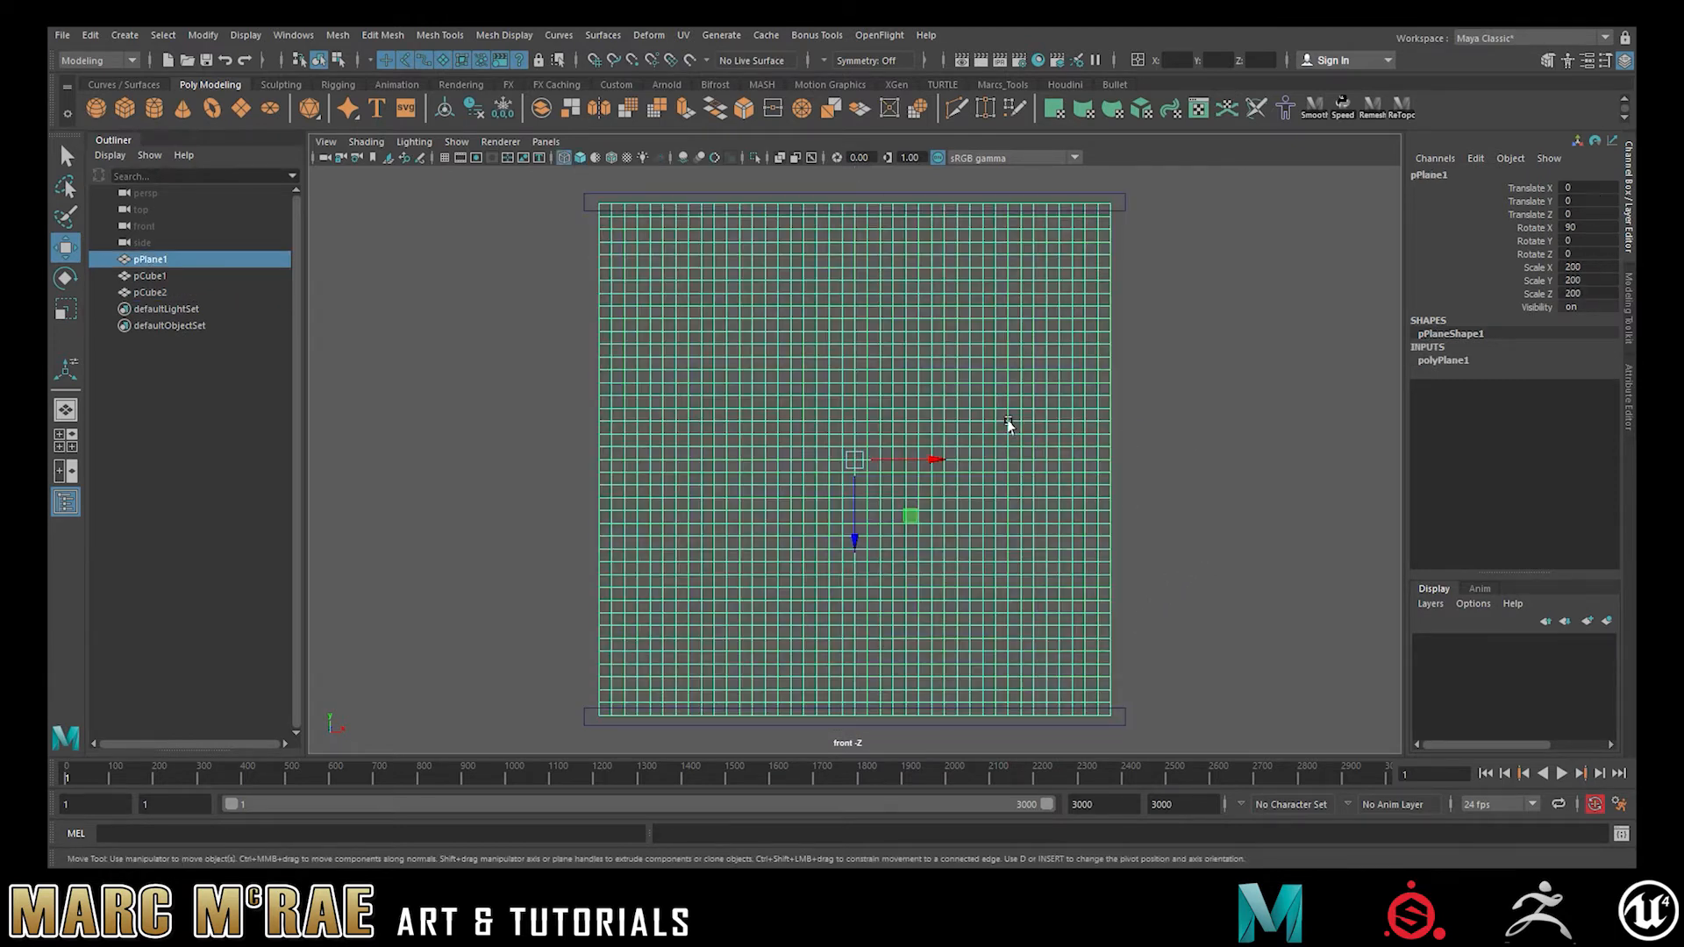
click(1162, 449)
drag(604, 189, 783, 735)
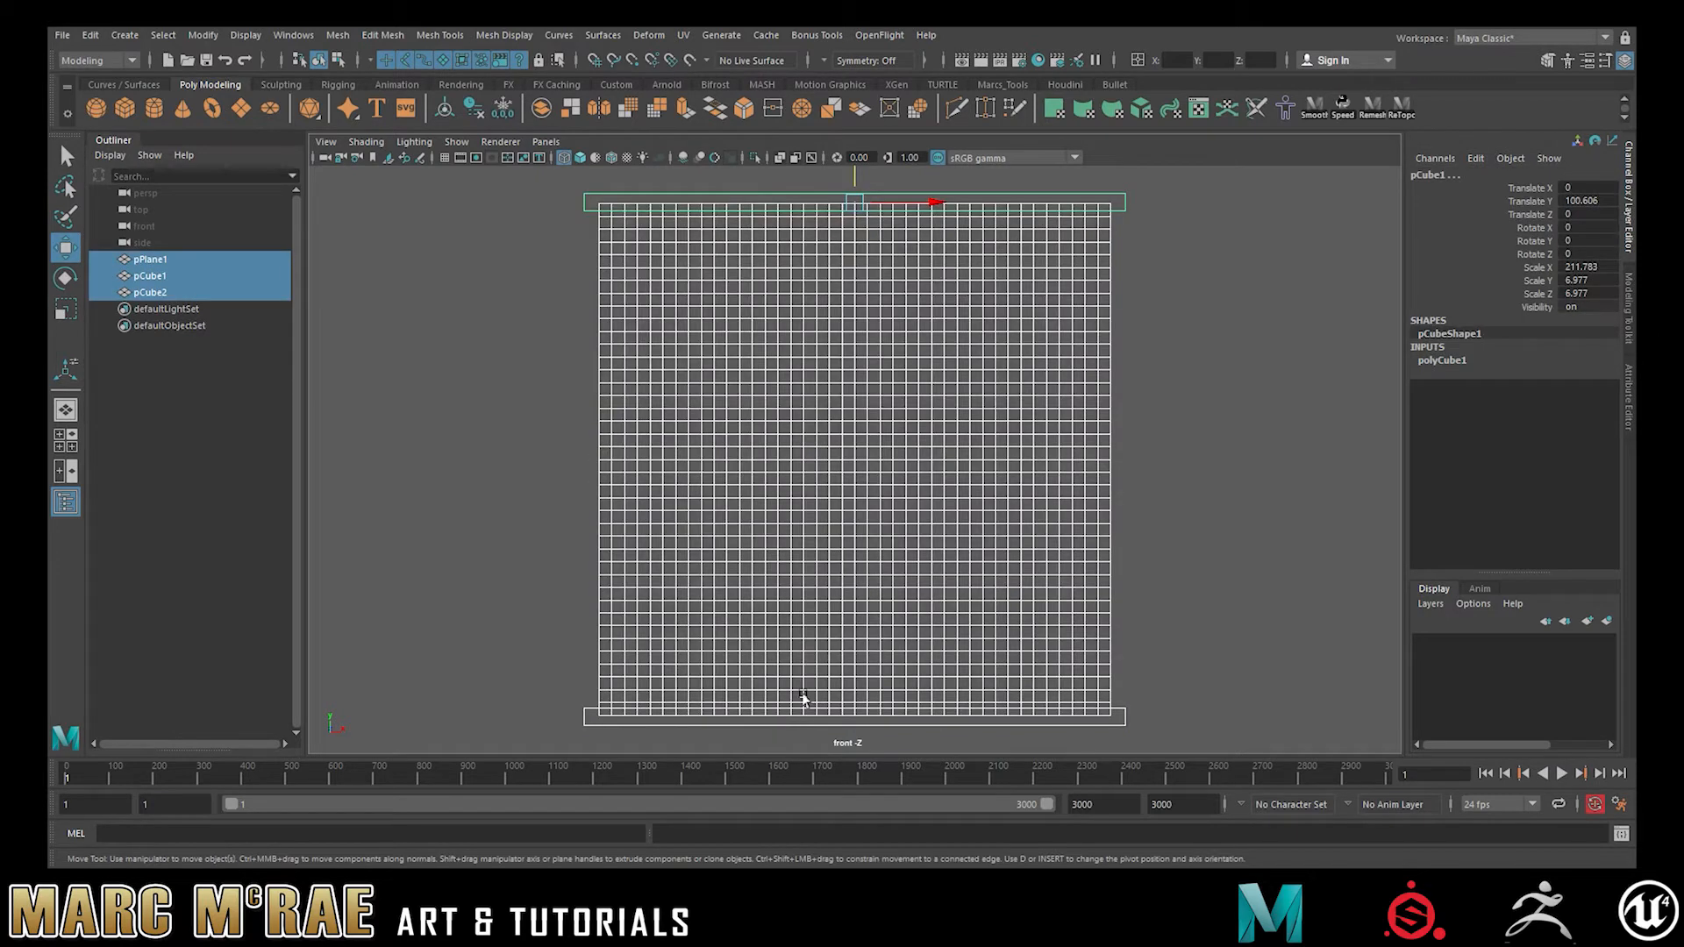
click(472, 107)
click(507, 116)
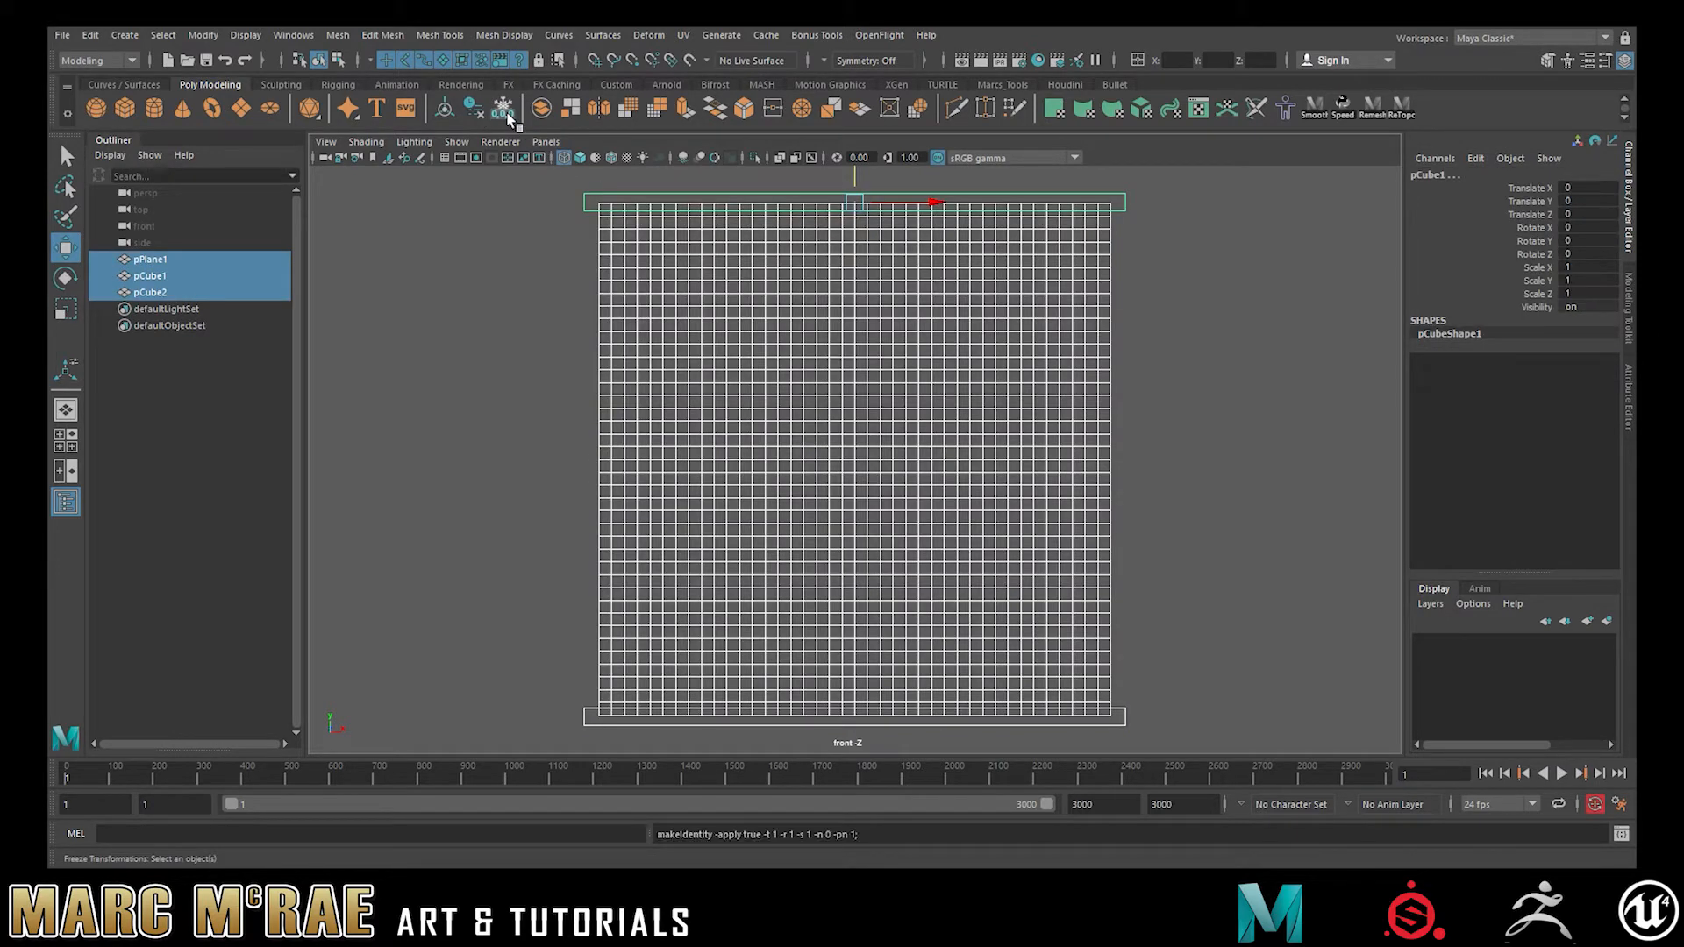
Step: Switch to the FX menu set and turn the plane into an nCloth object
click(1202, 383)
click(926, 371)
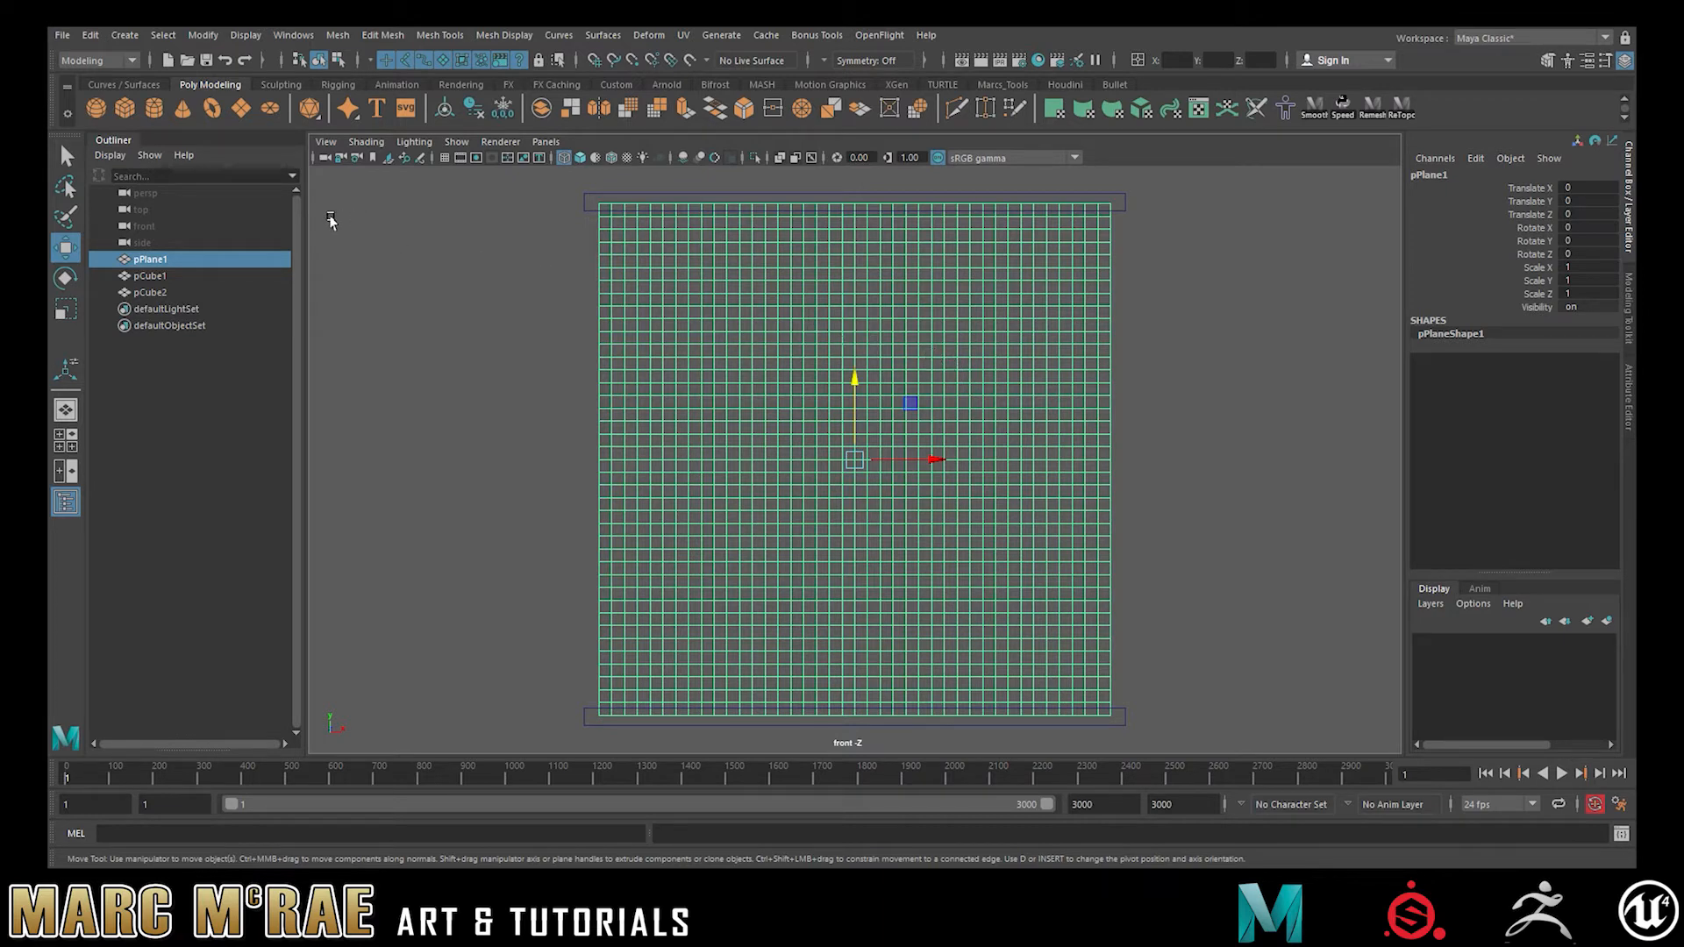
key(F5)
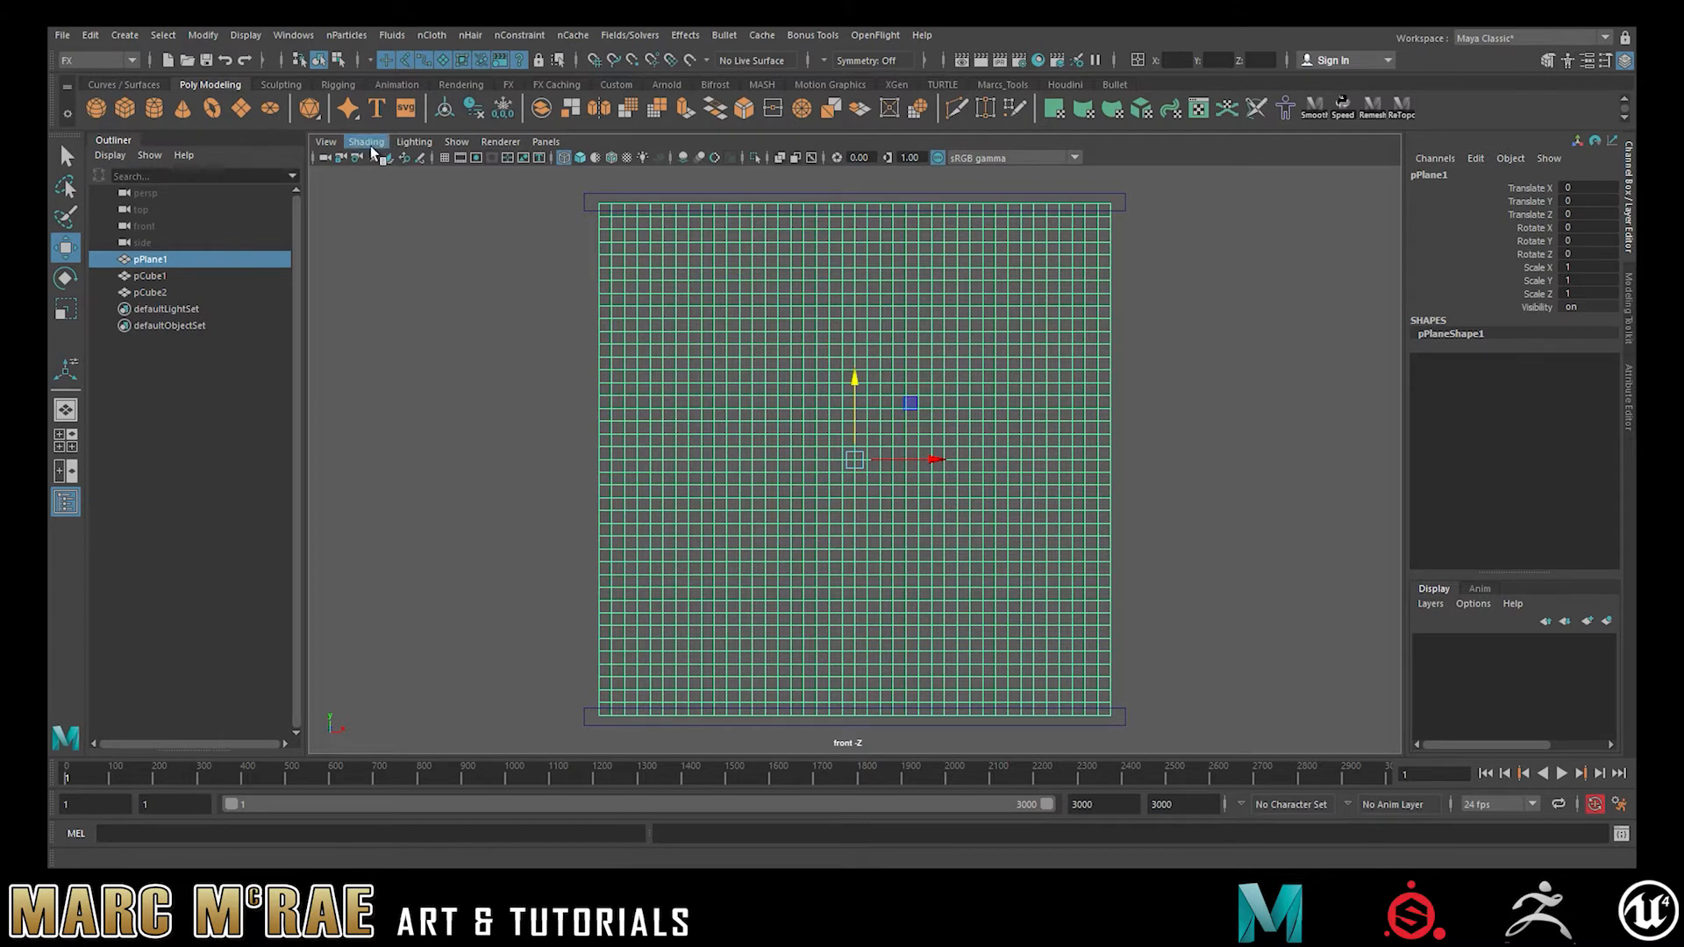
click(438, 35)
click(446, 90)
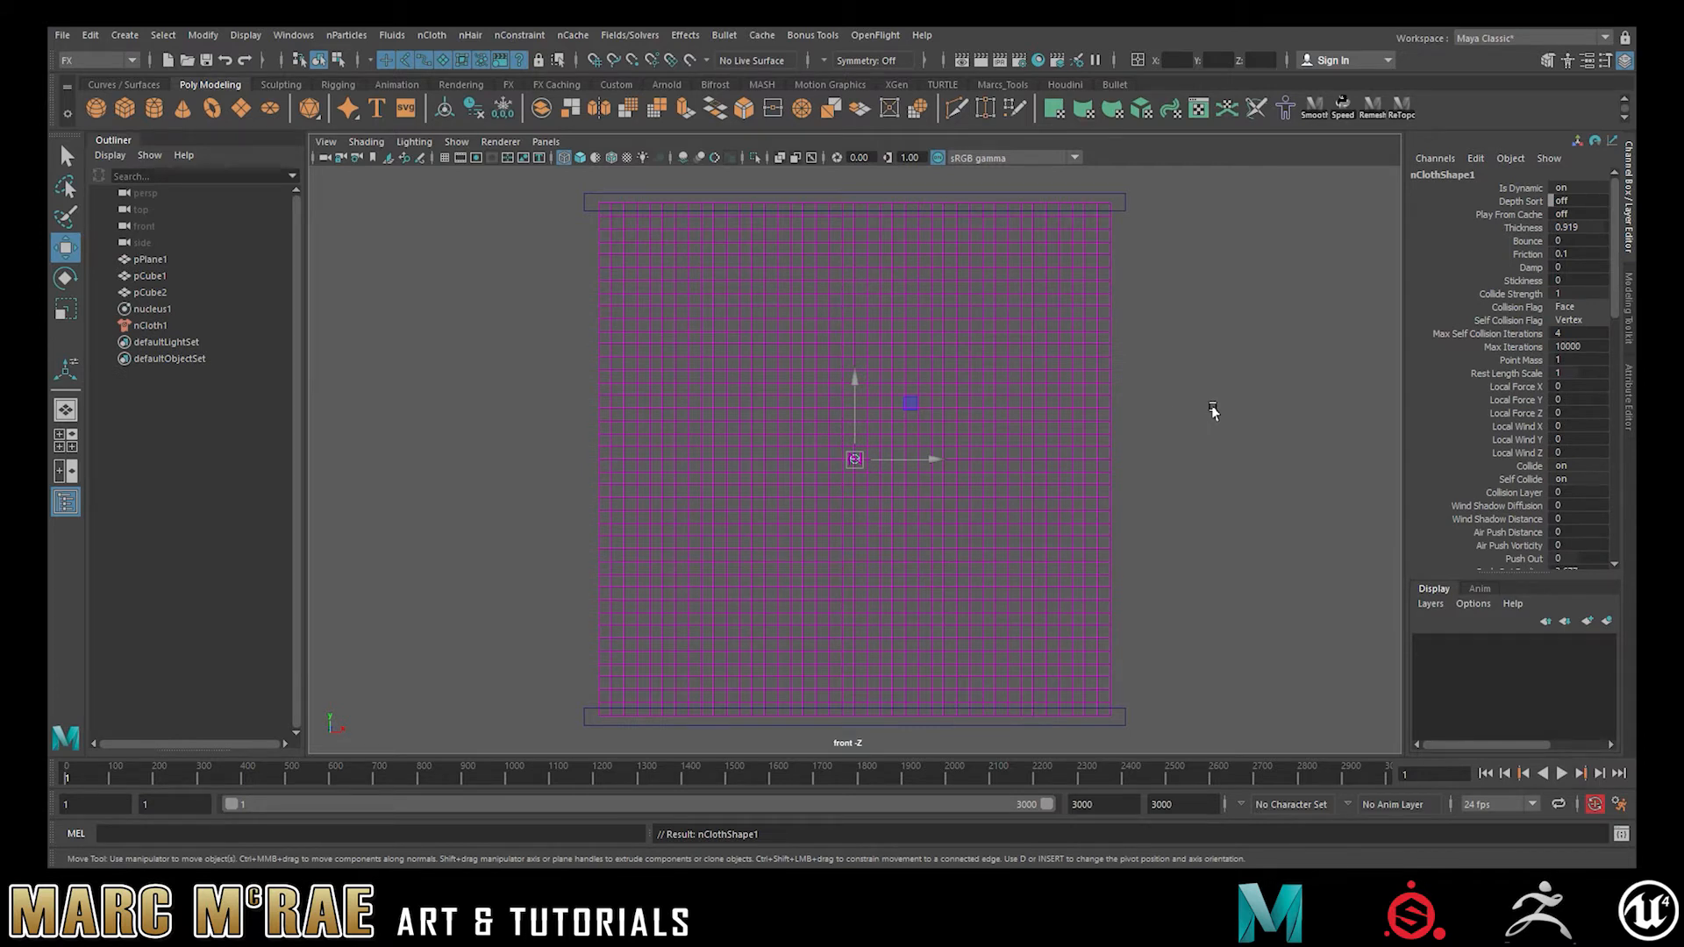
click(1158, 293)
click(1123, 207)
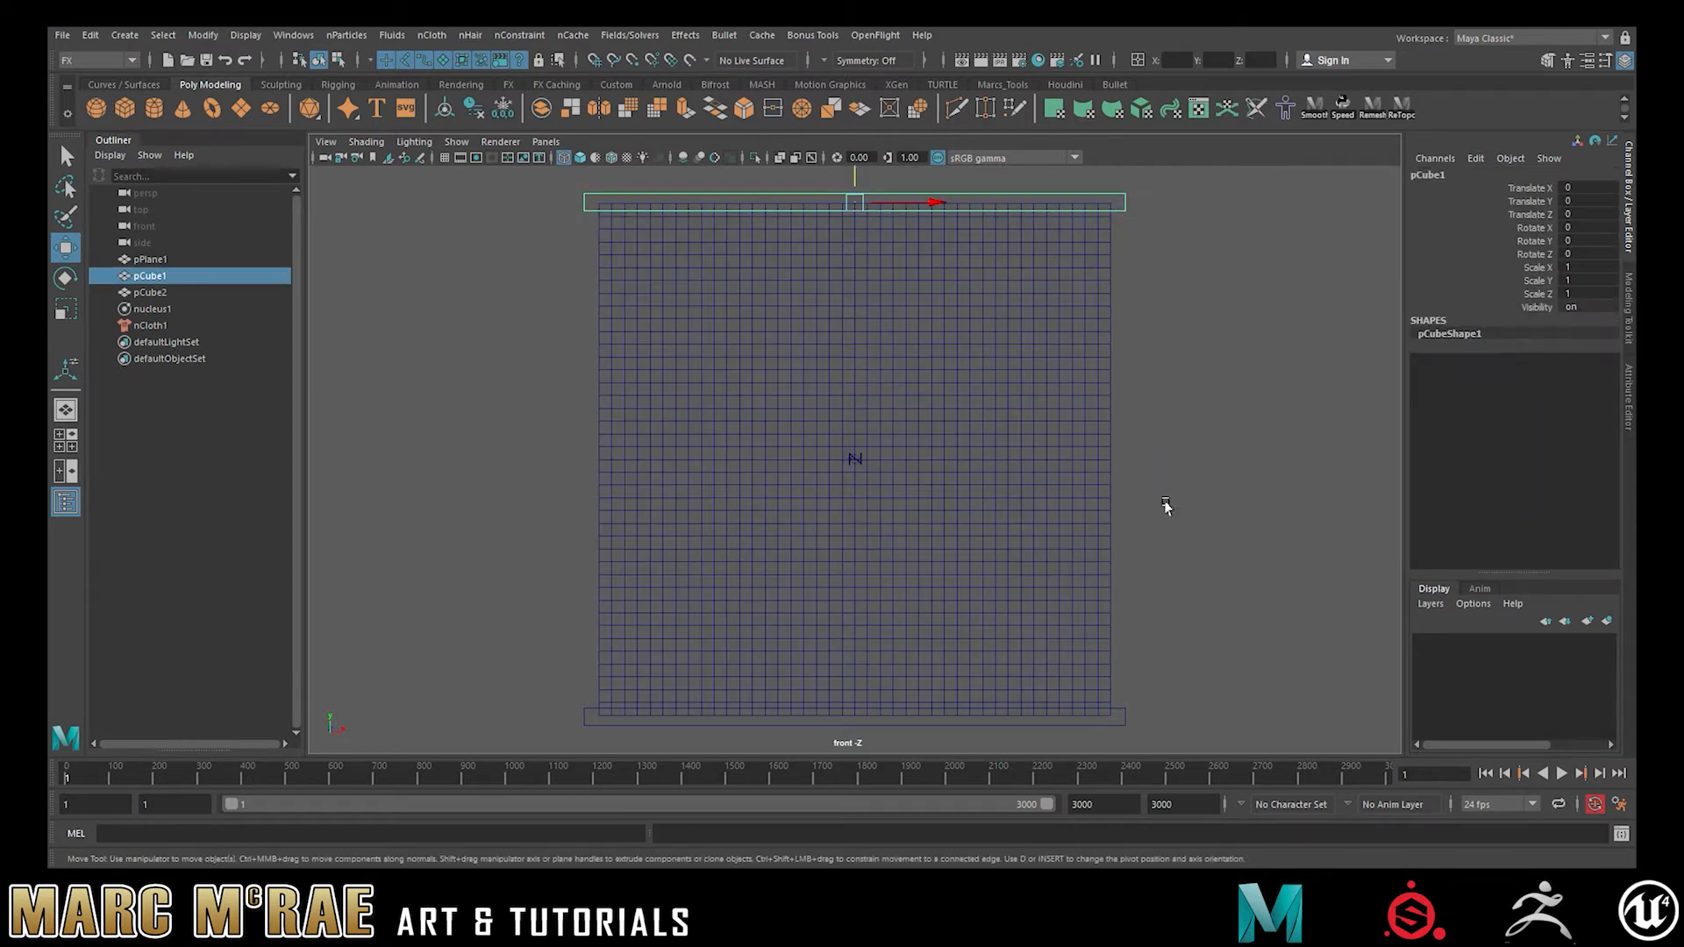
shift+click(1124, 722)
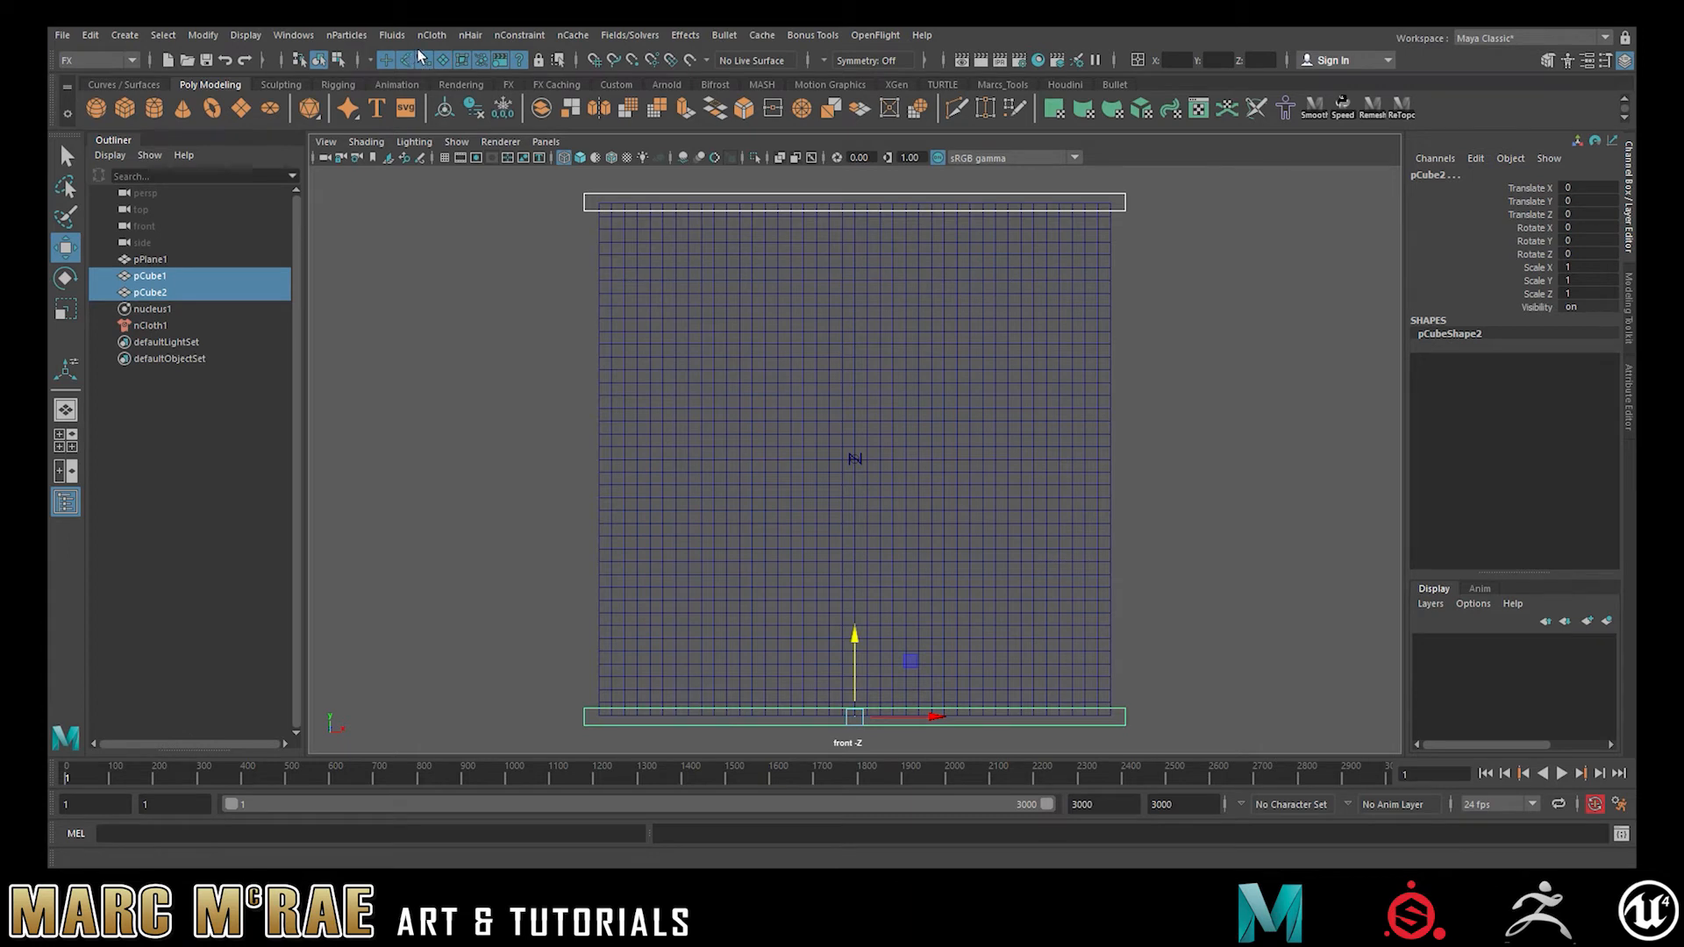
click(1166, 364)
Step: Constrain the plane's top row of vertices to the top bar with a Point to Surface nConstraint
click(1077, 373)
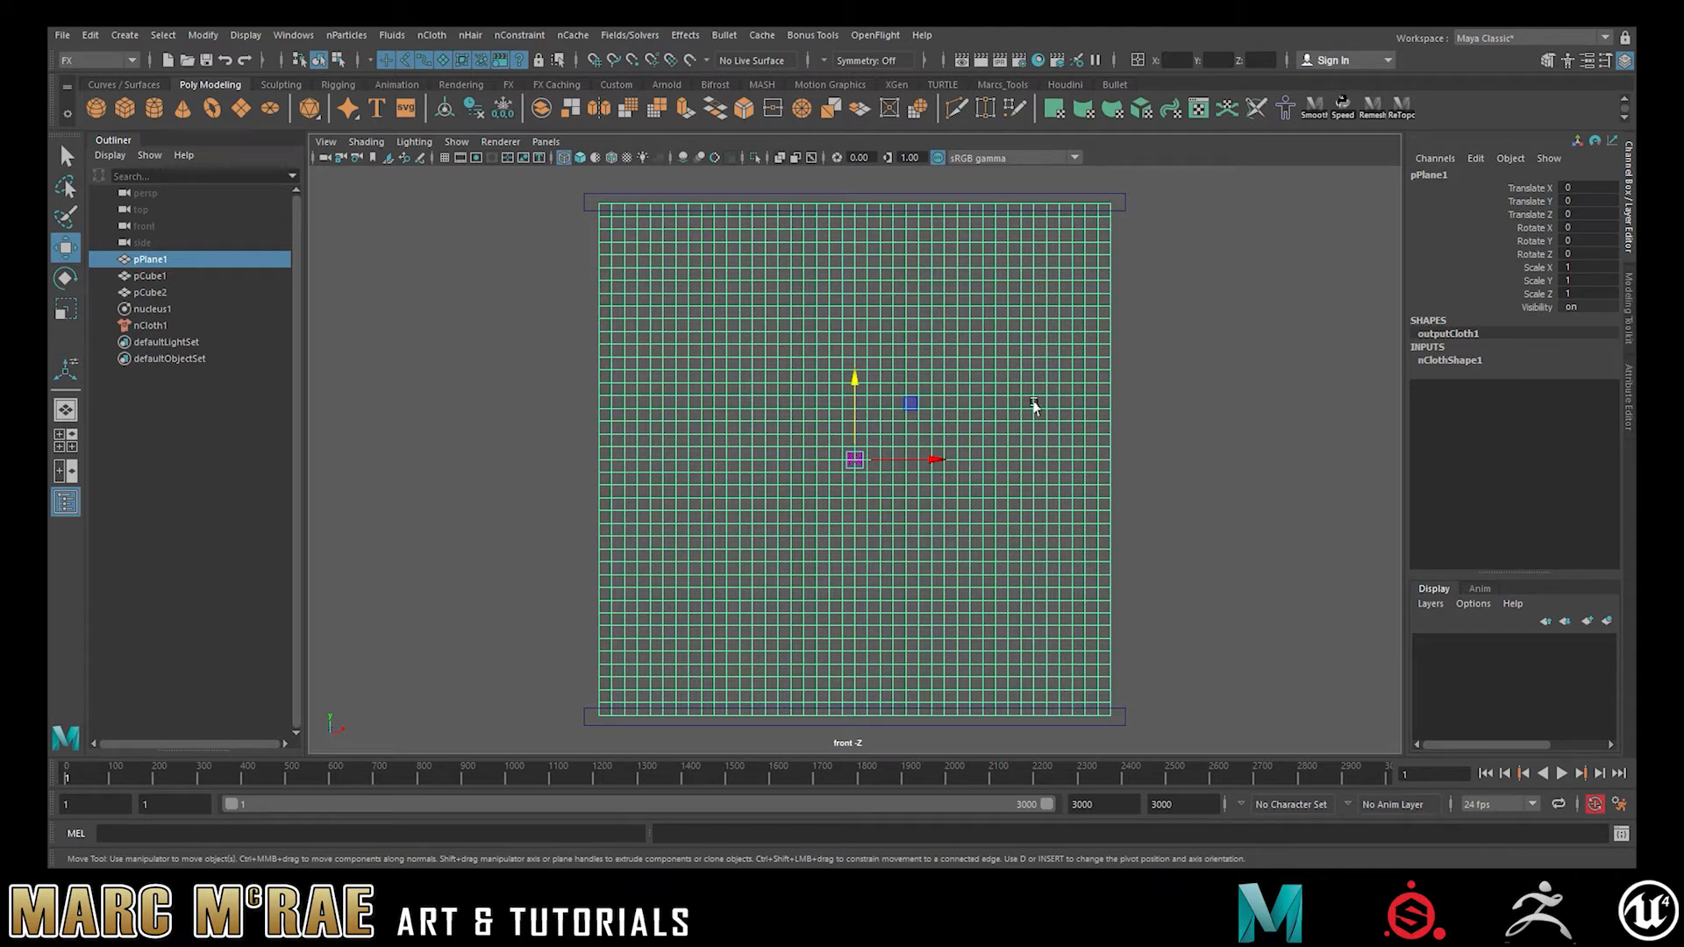
right_drag(954, 372, 863, 367)
drag(573, 180, 1124, 195)
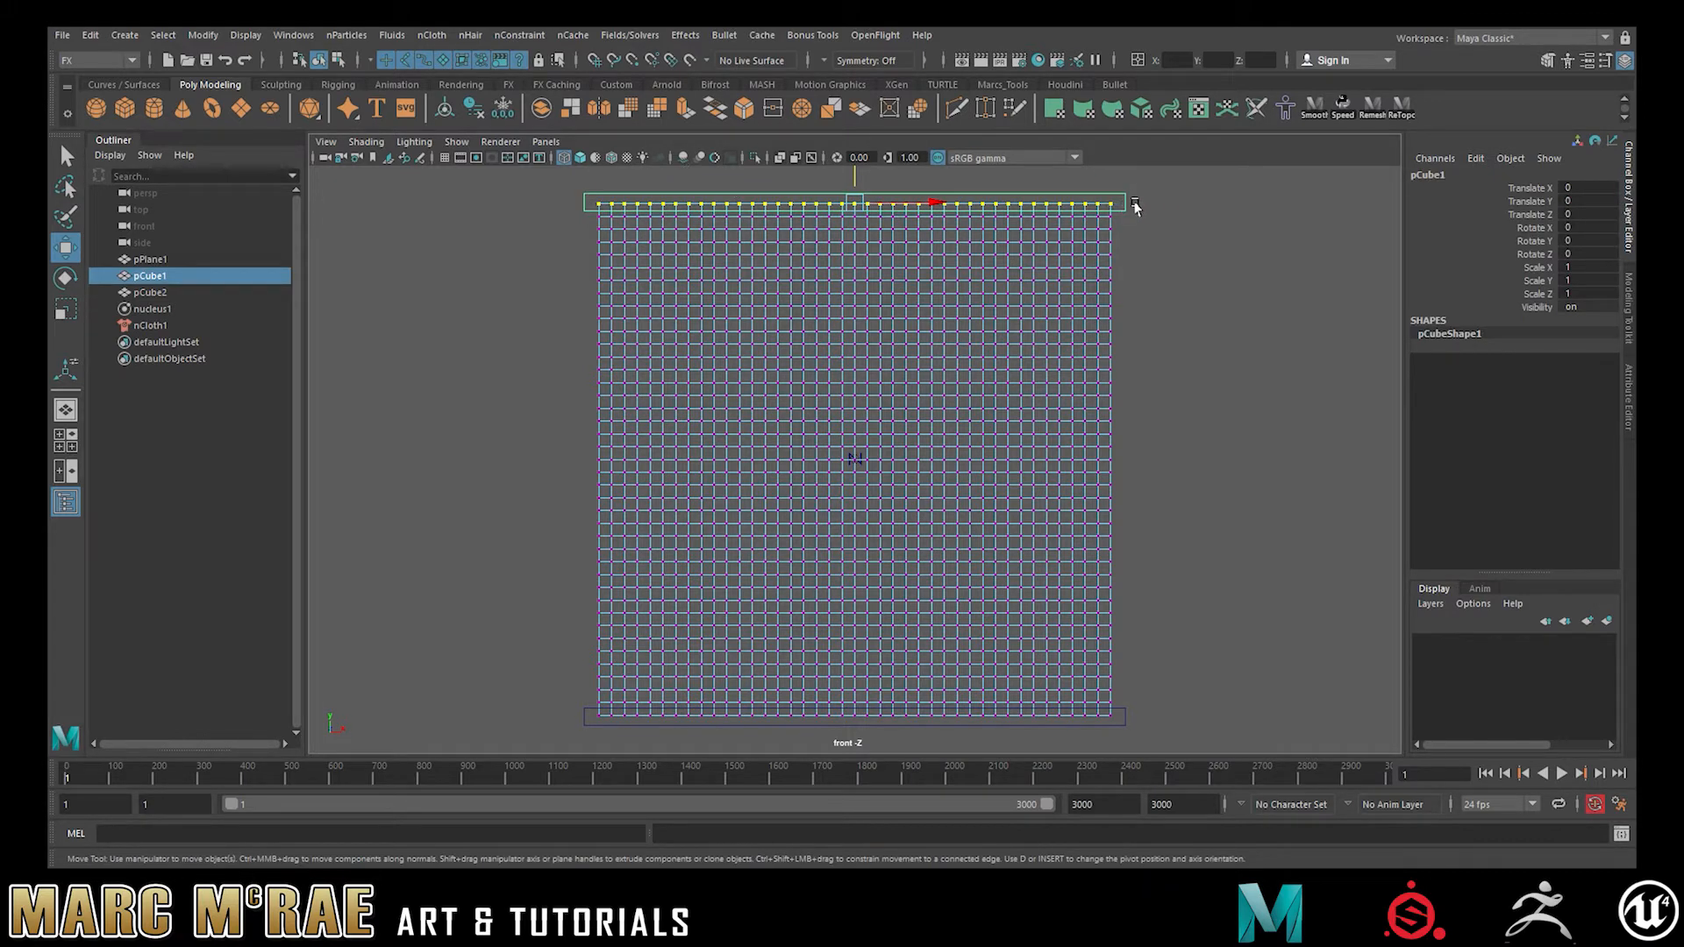
click(513, 35)
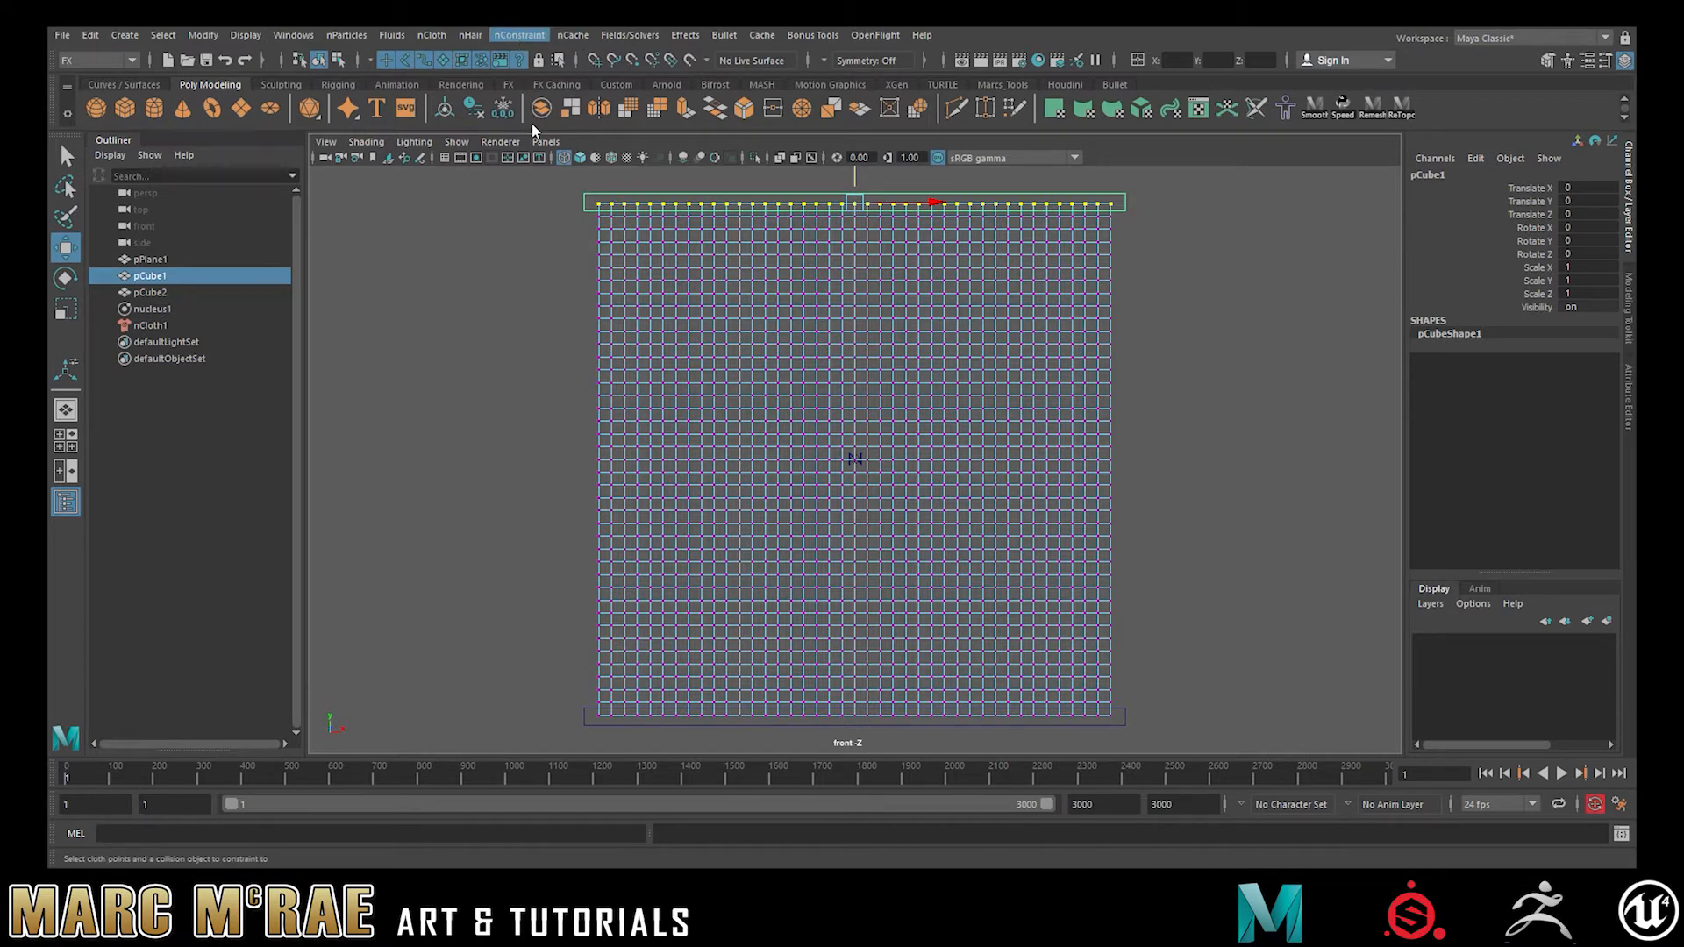
click(1140, 267)
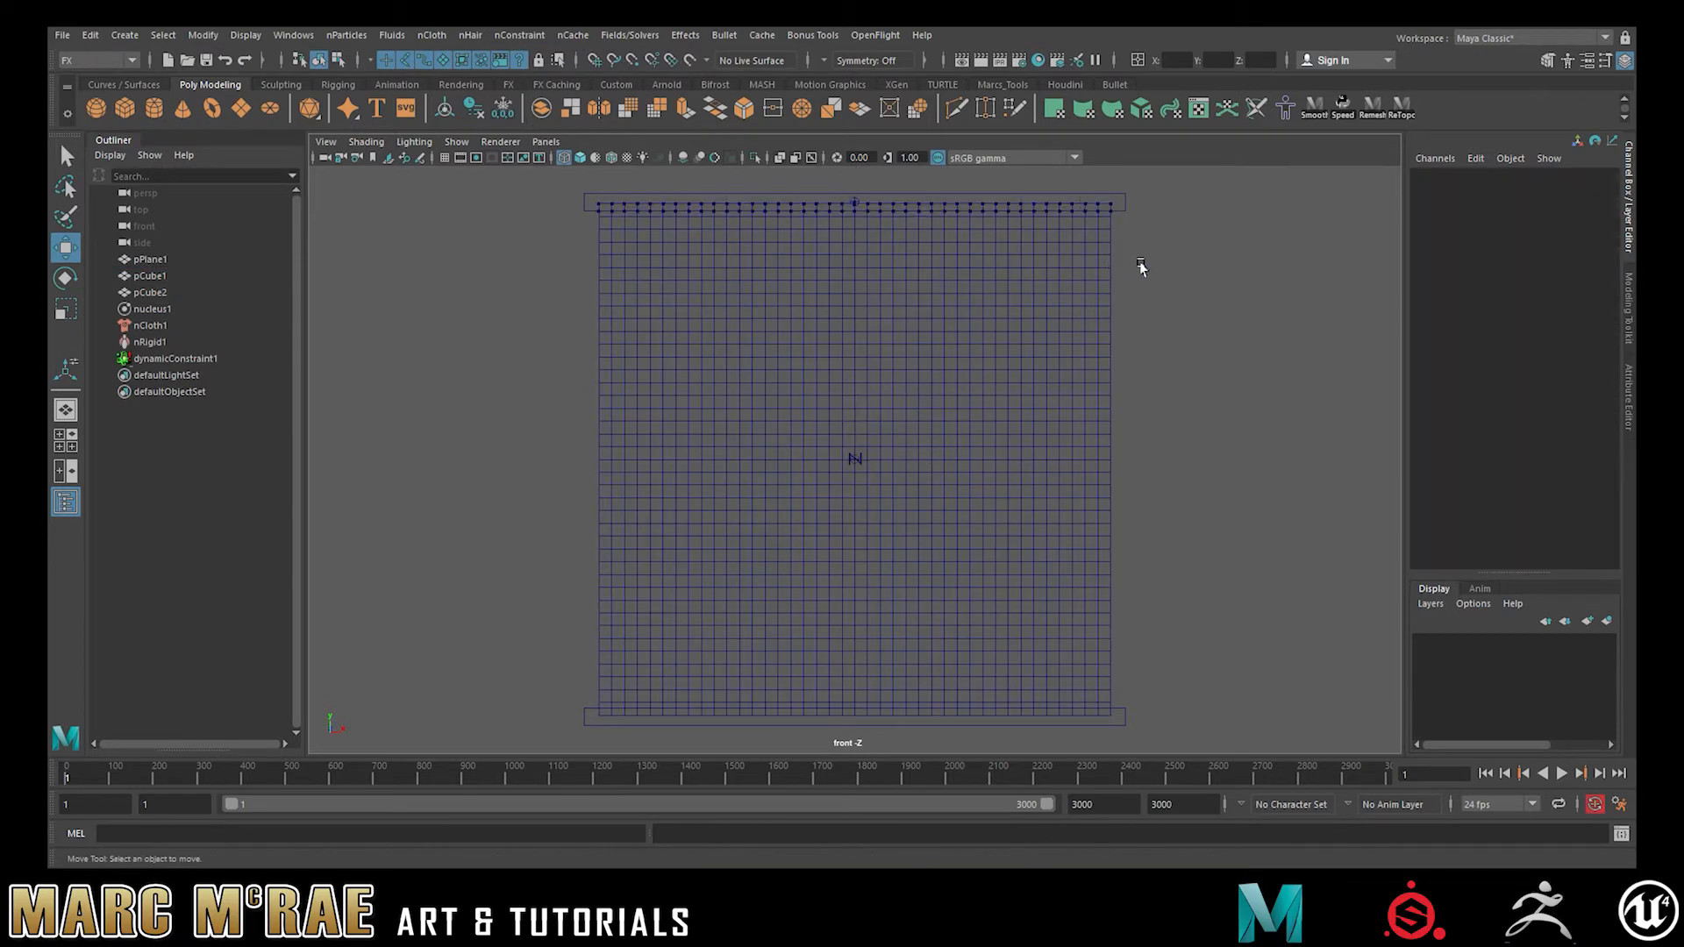
Step: Attach the plane's bottom row of vertices to the bottom bar with the same Point to Surface constraint
click(945, 198)
click(1215, 590)
click(1116, 714)
click(1088, 646)
click(1039, 601)
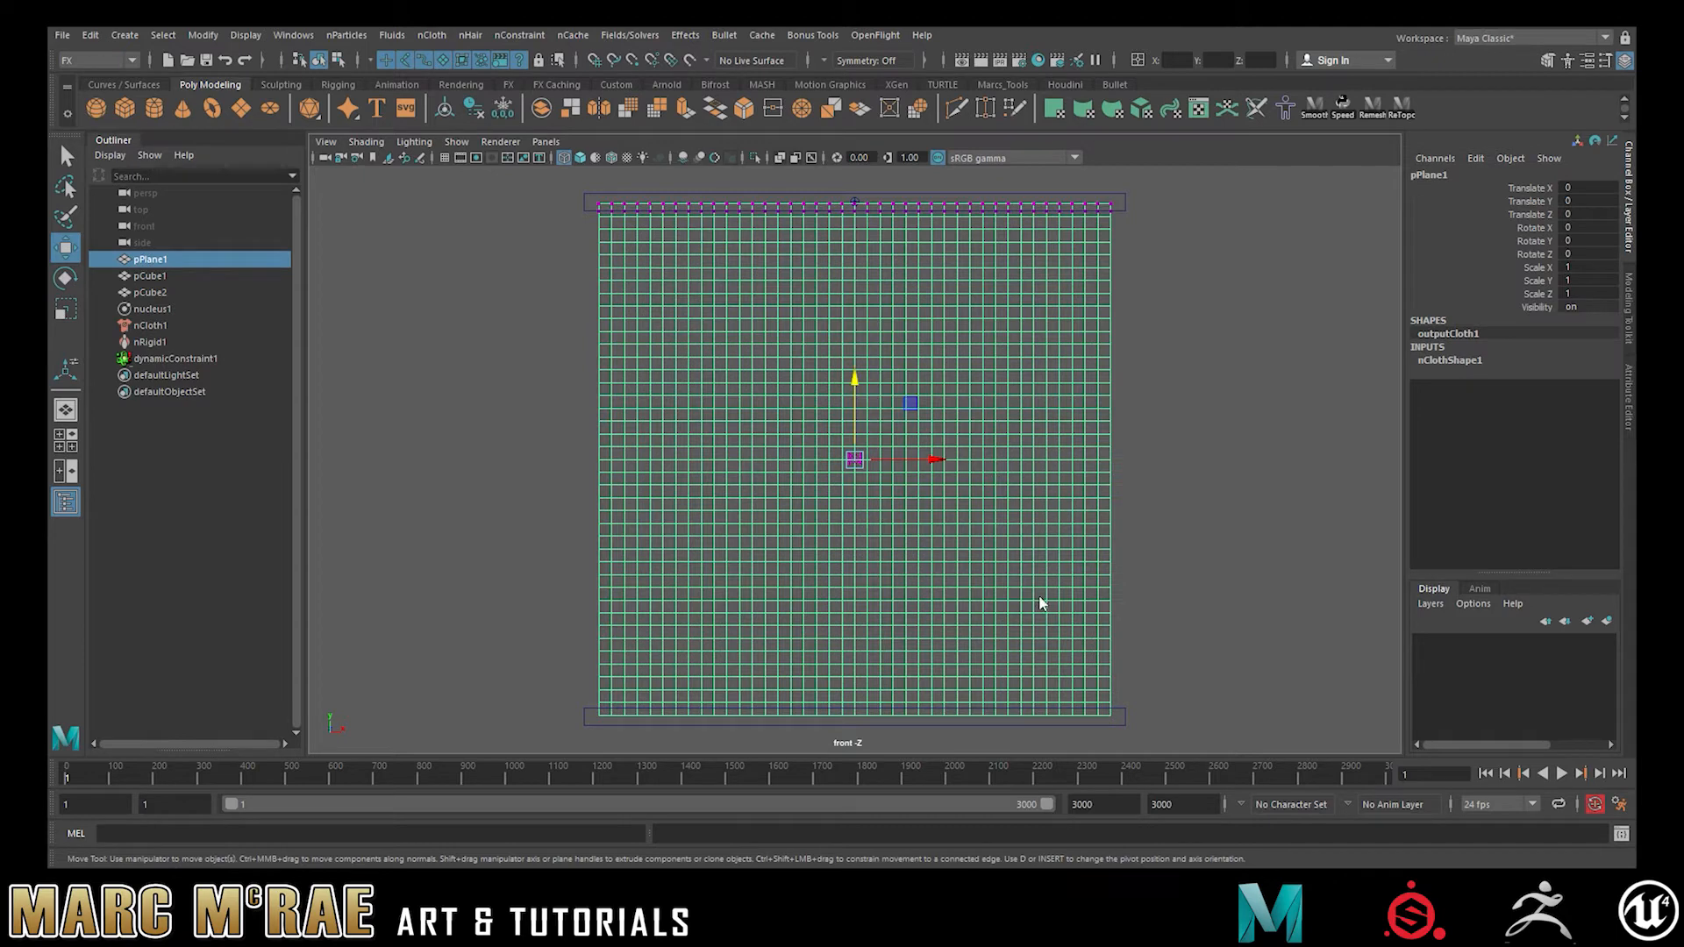
click(1072, 633)
drag(1163, 737, 562, 698)
shift+drag(1124, 729, 1119, 701)
key(g)
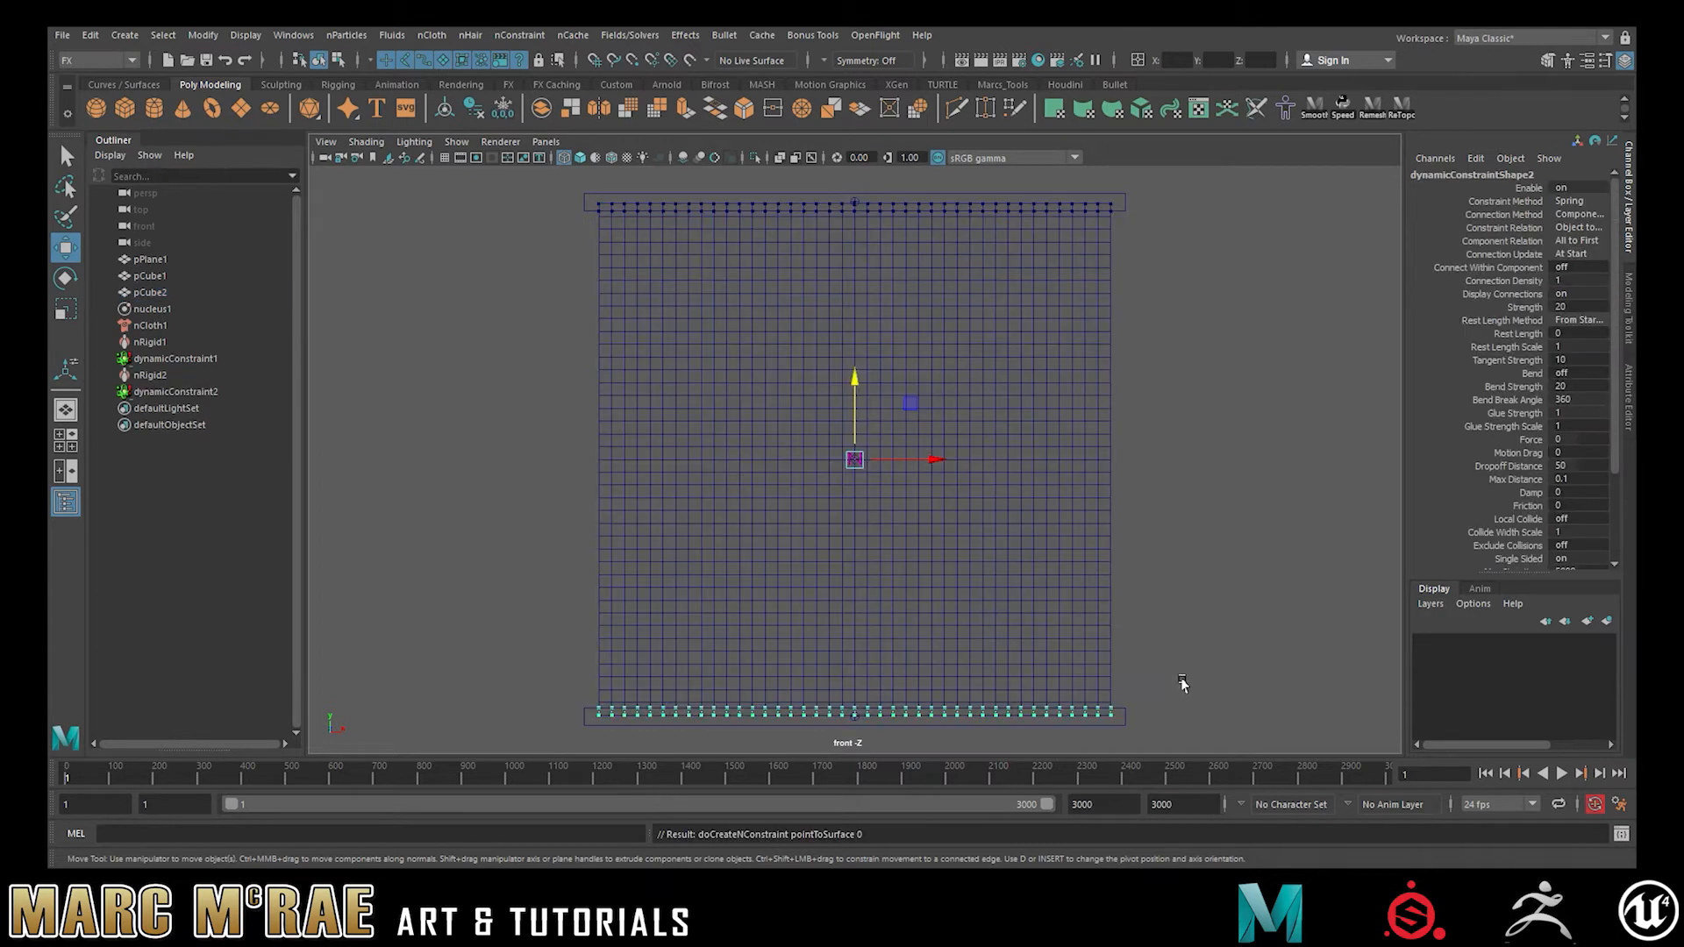
click(1194, 363)
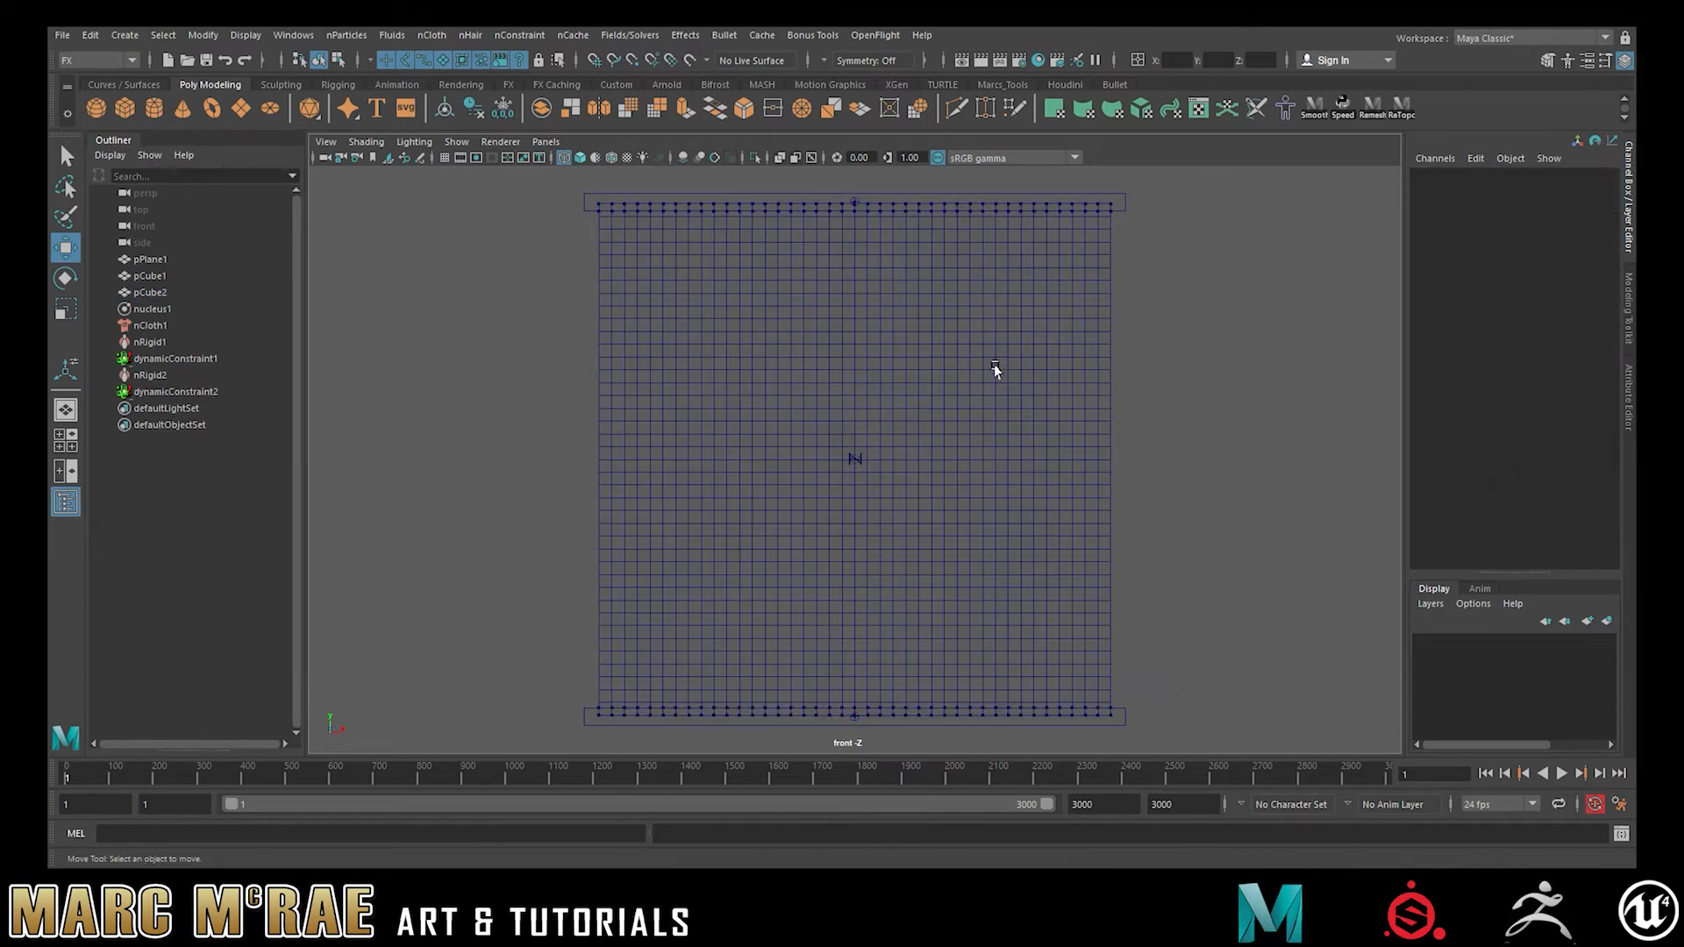
Step: In shaded display, set the plane's nCloth Self Collision Flag to Full Surface and its Self Collide Width Scale to 0.1
click(1011, 313)
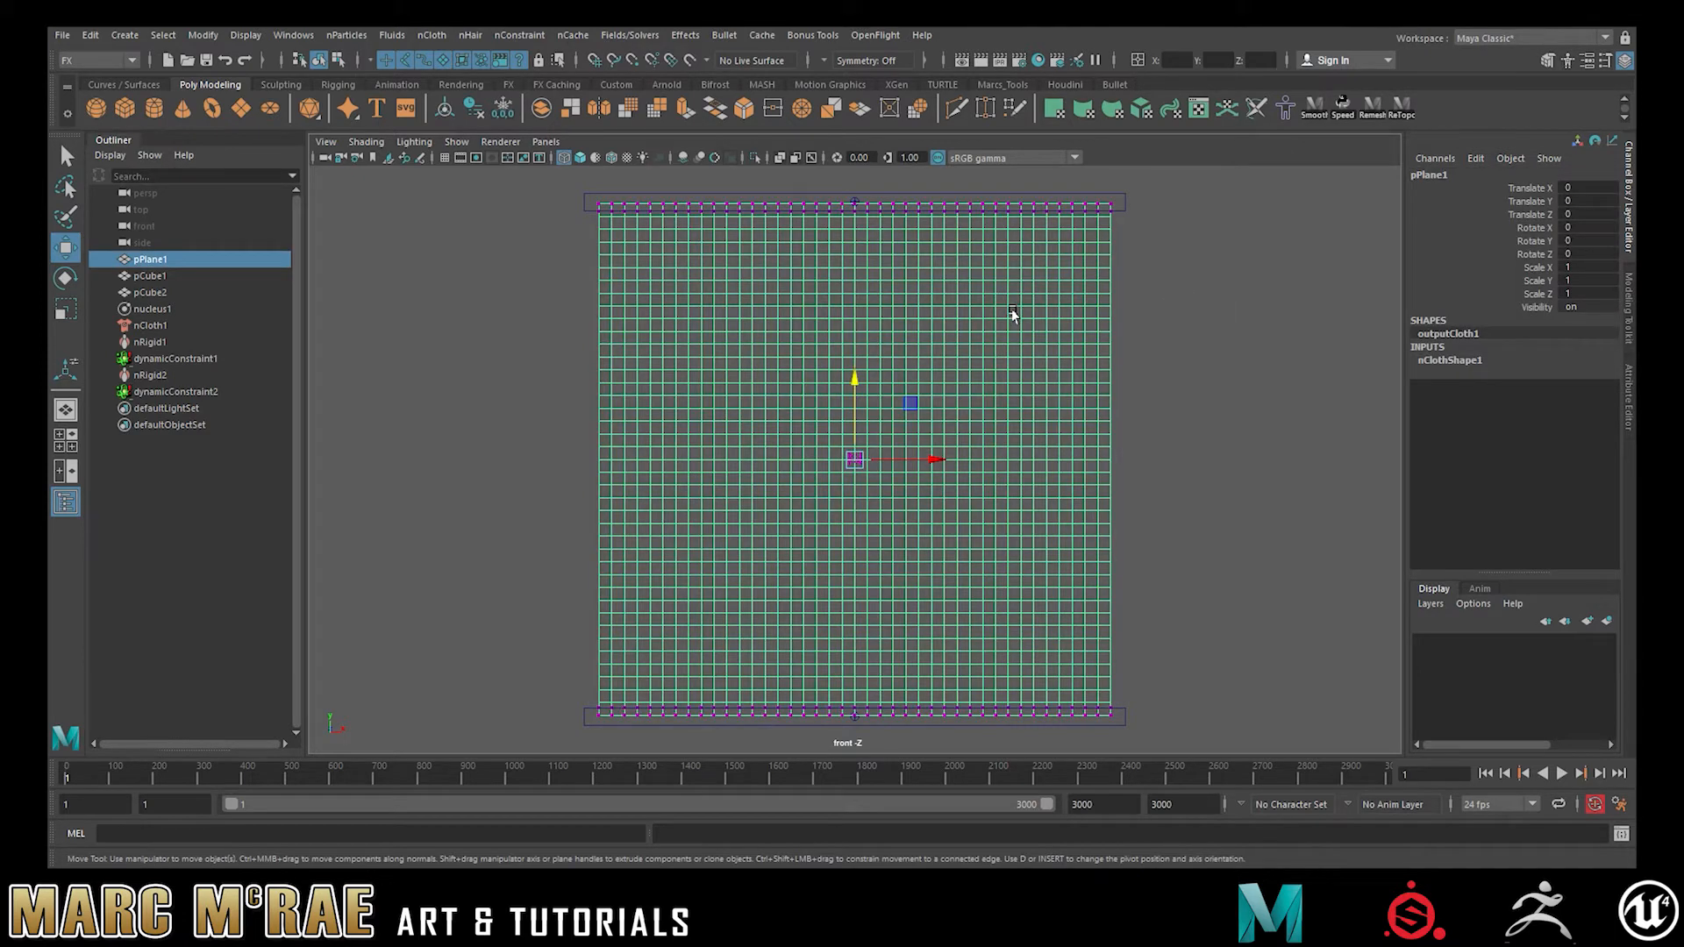
key(5)
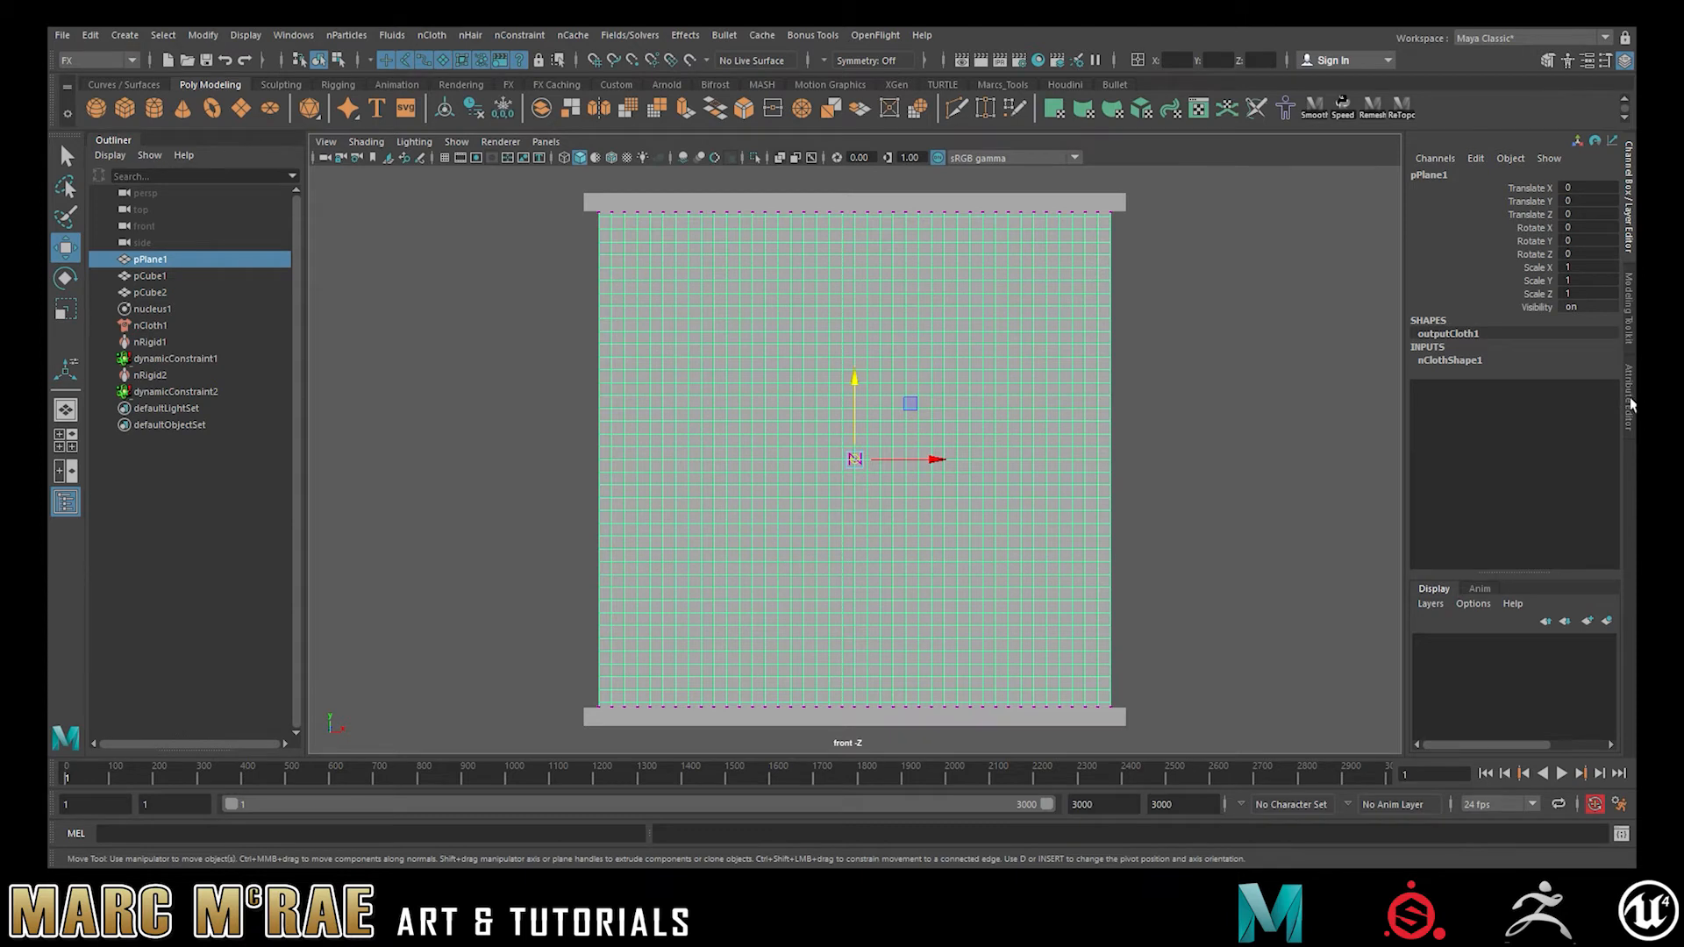
click(1628, 399)
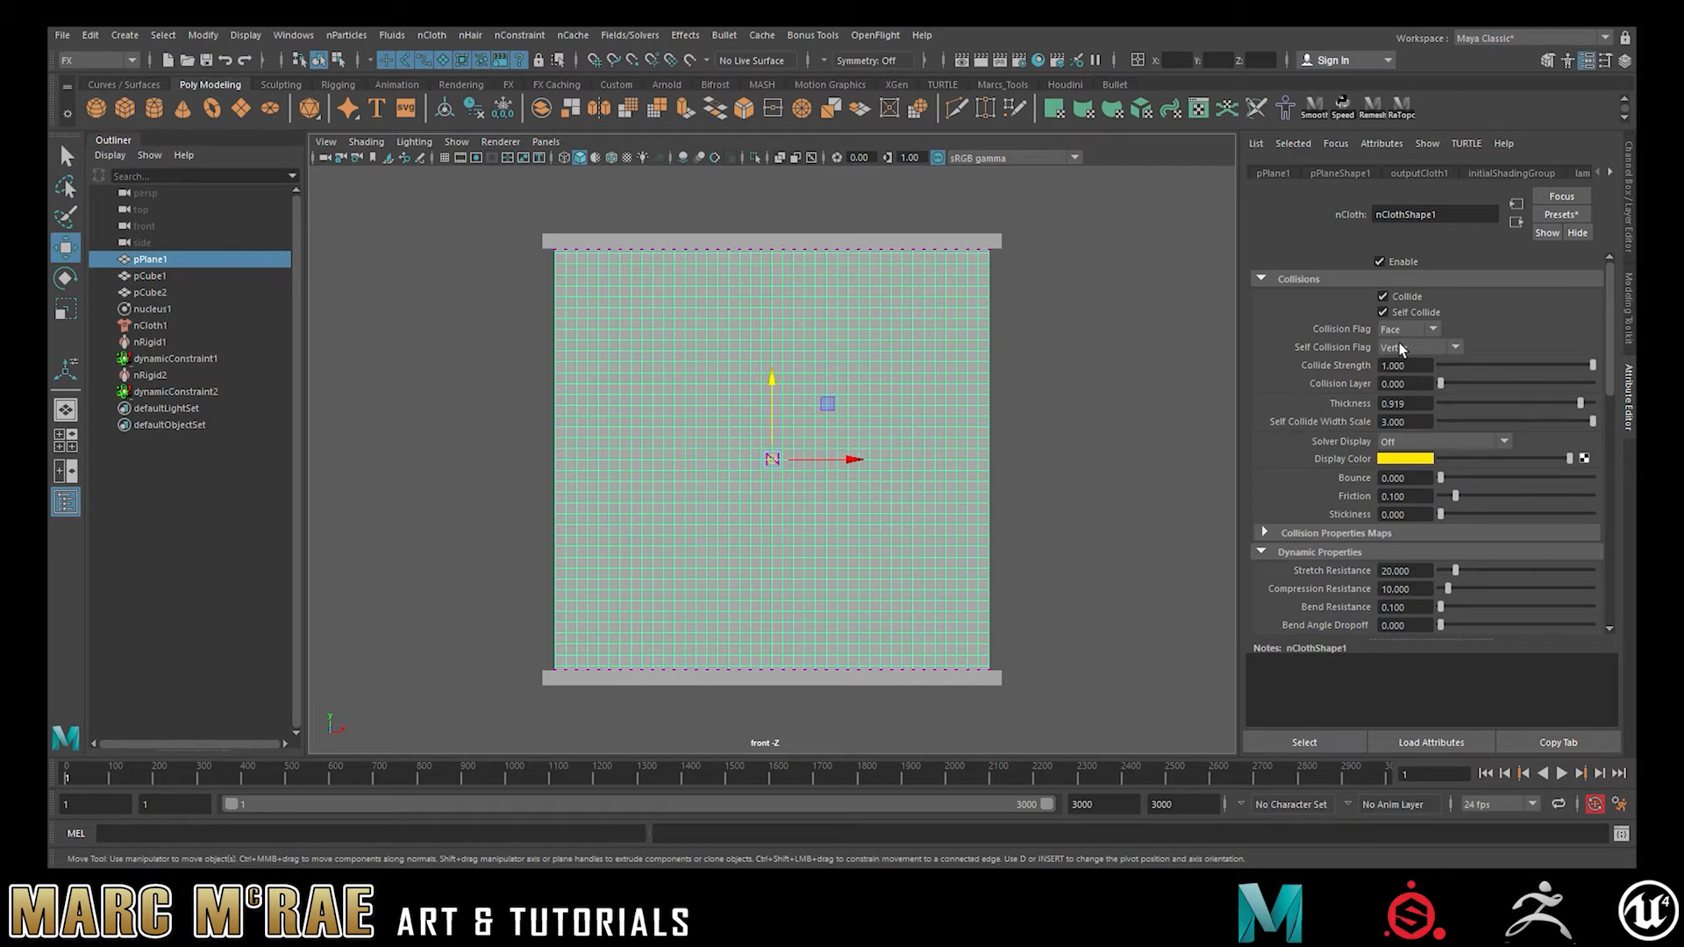
click(1398, 409)
click(1415, 421)
text(0.1)
key(Return)
scroll(1424, 565, down, 3)
click(1415, 558)
click(1125, 482)
click(862, 463)
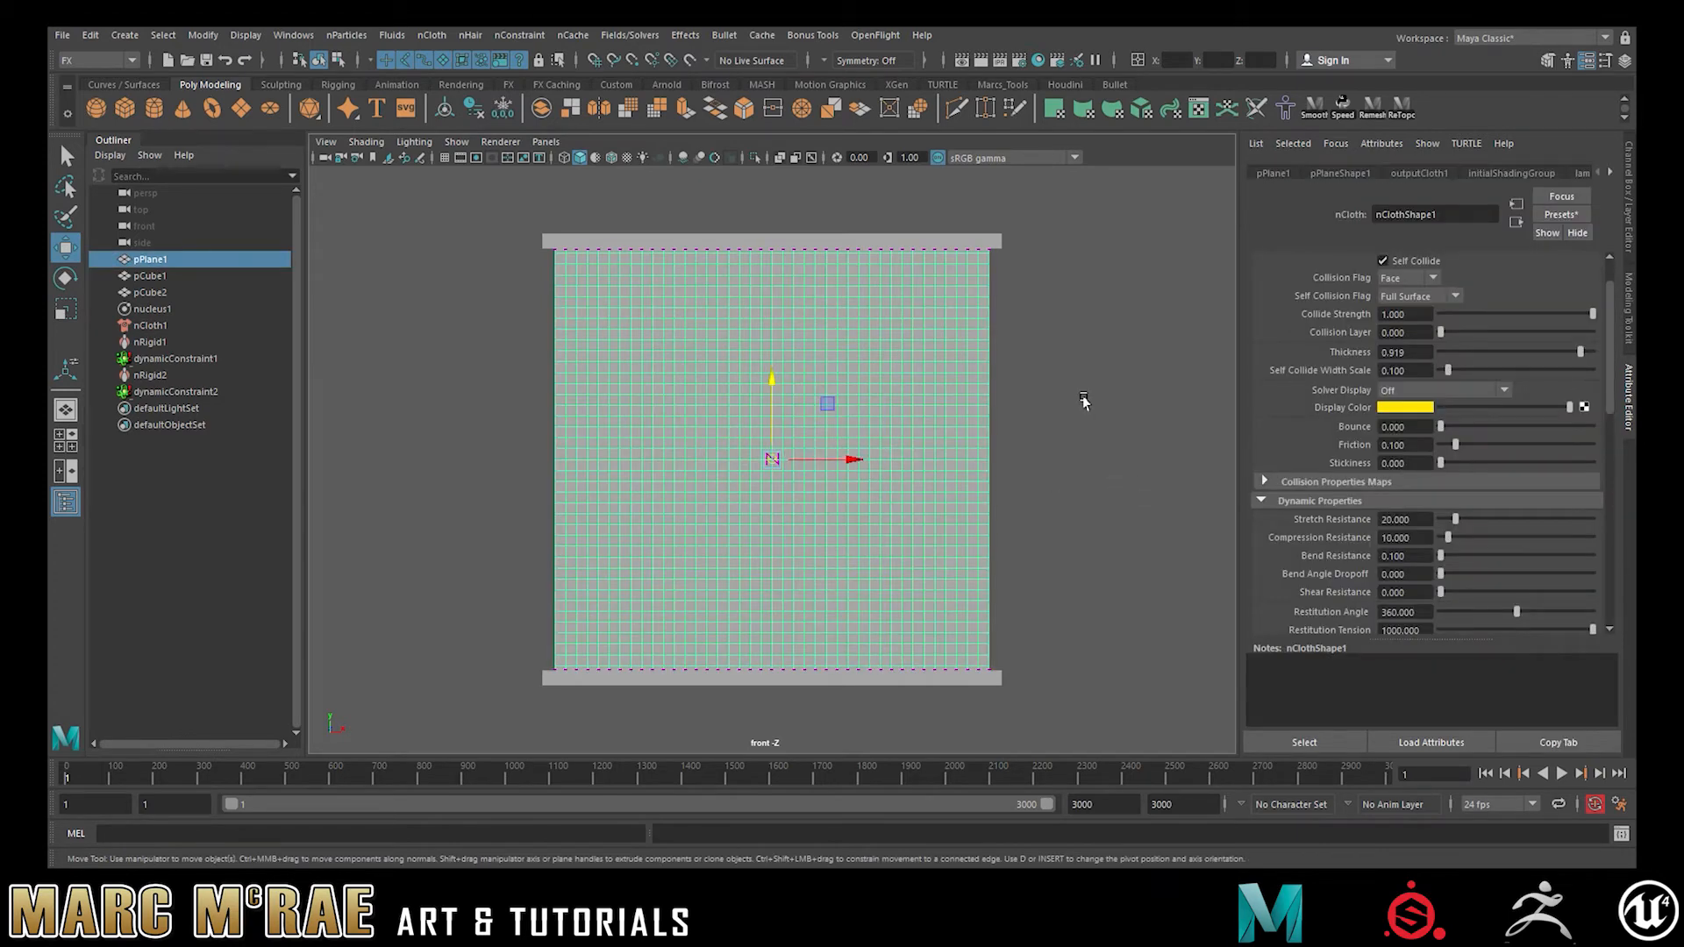
click(1133, 322)
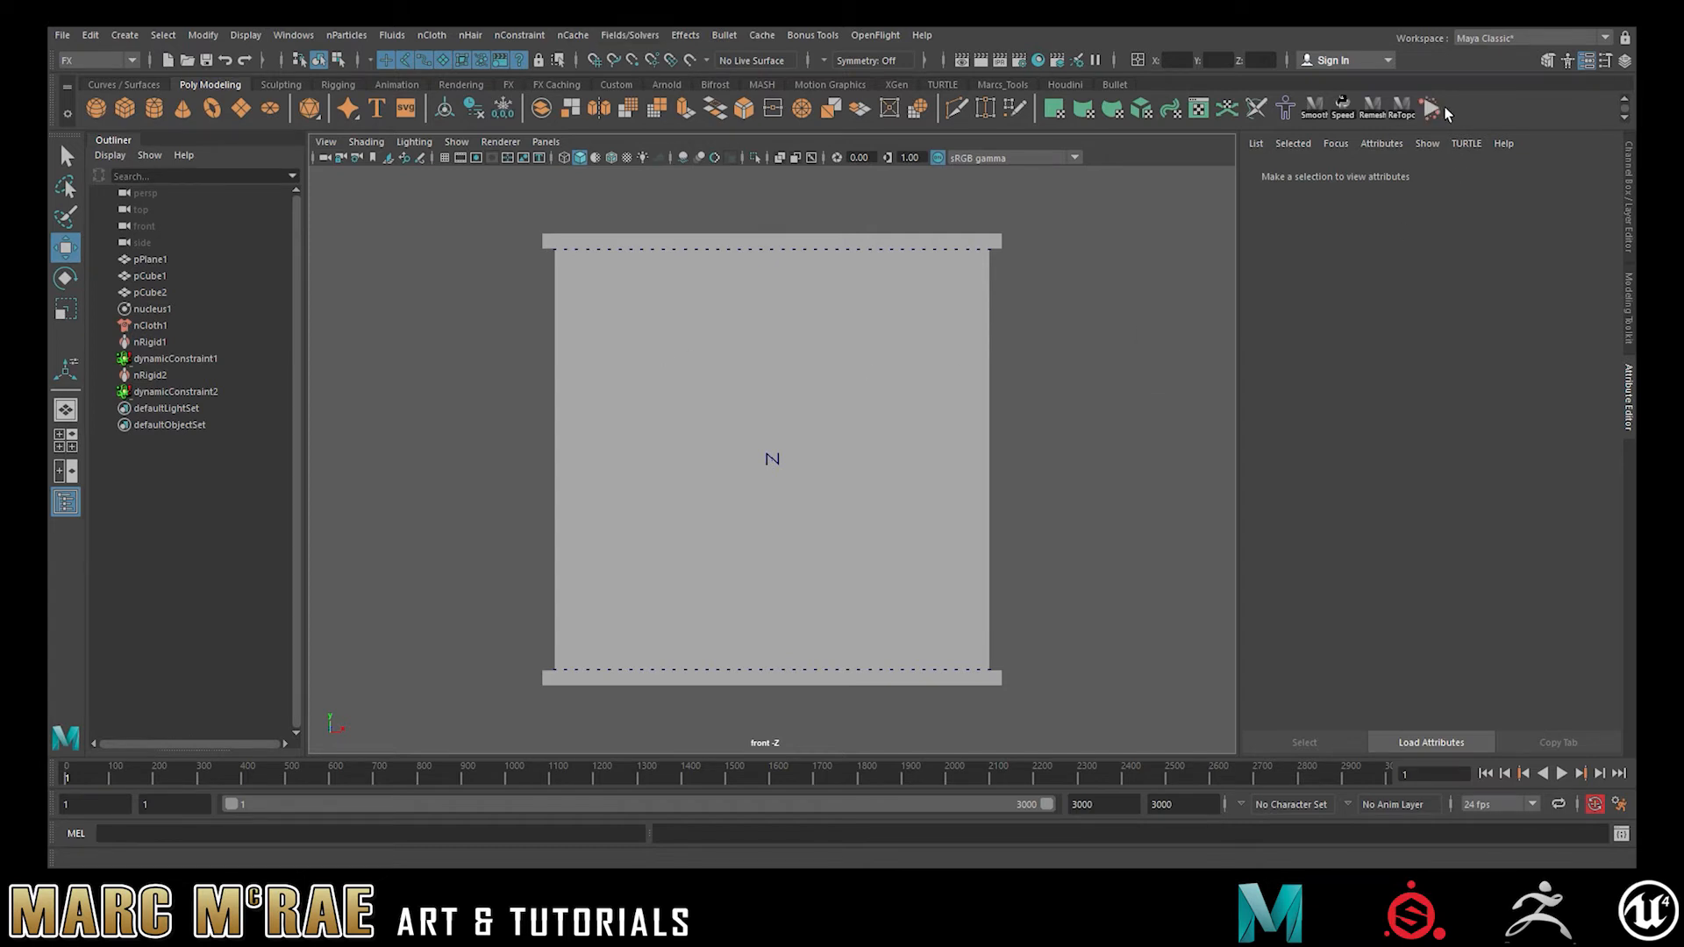
Step: Start interactive playback and scale both the top and the bottom bar along X to about 0.587 to gather the cloth
click(1429, 107)
click(878, 243)
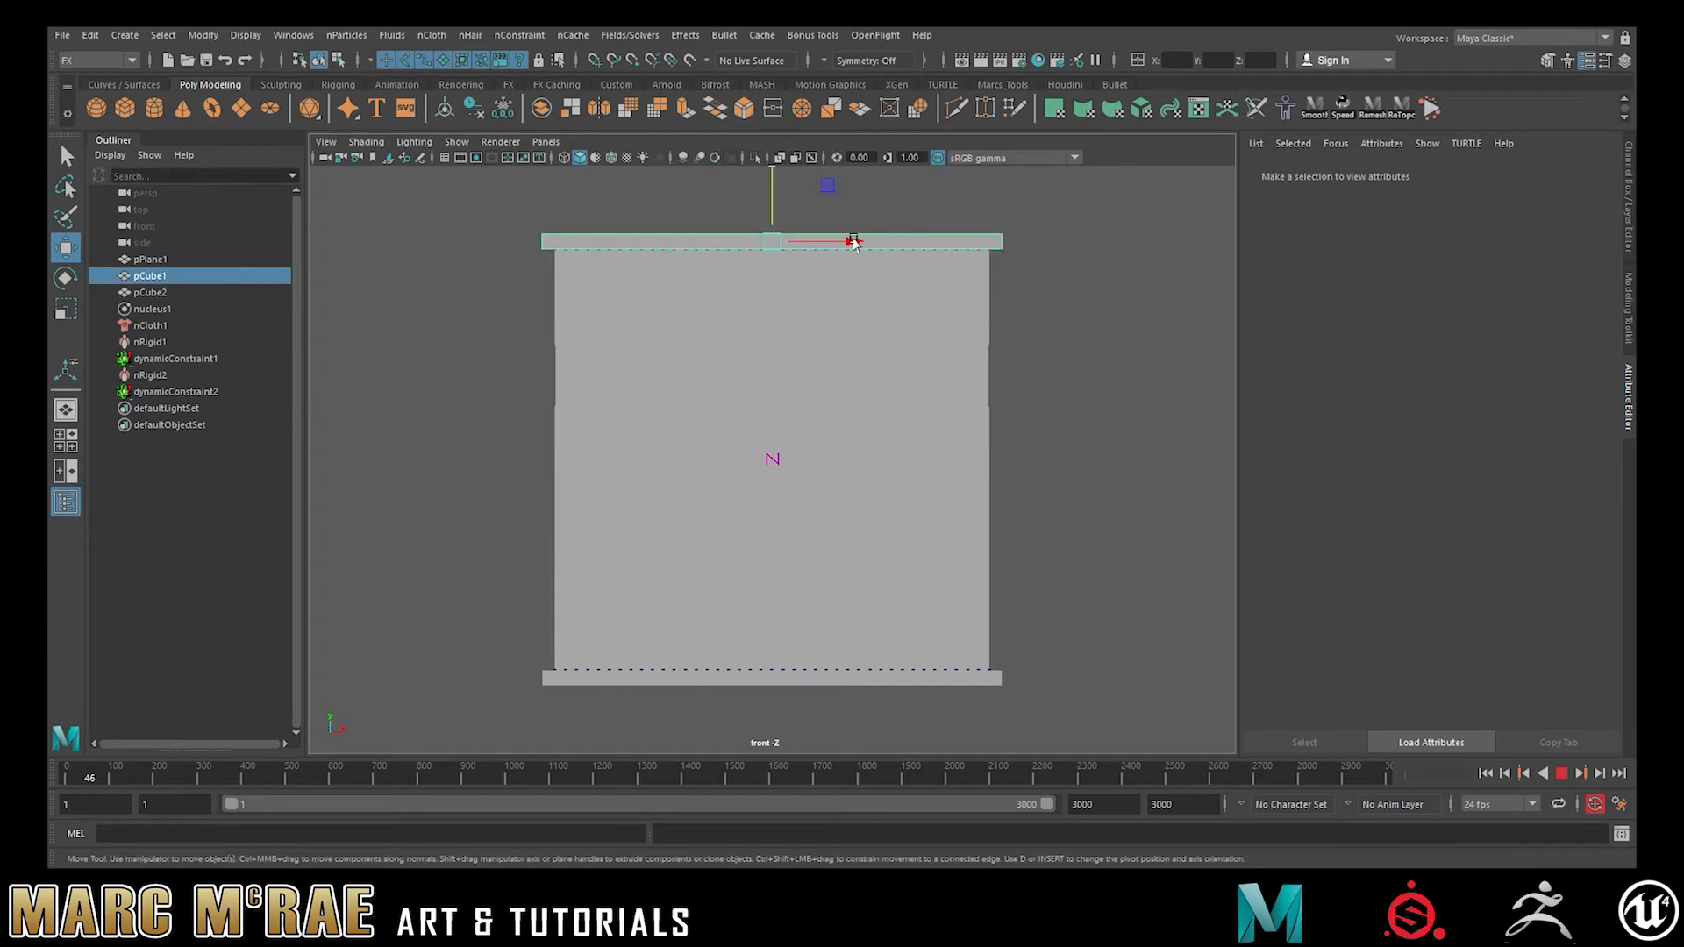
key(r)
drag(847, 243, 811, 242)
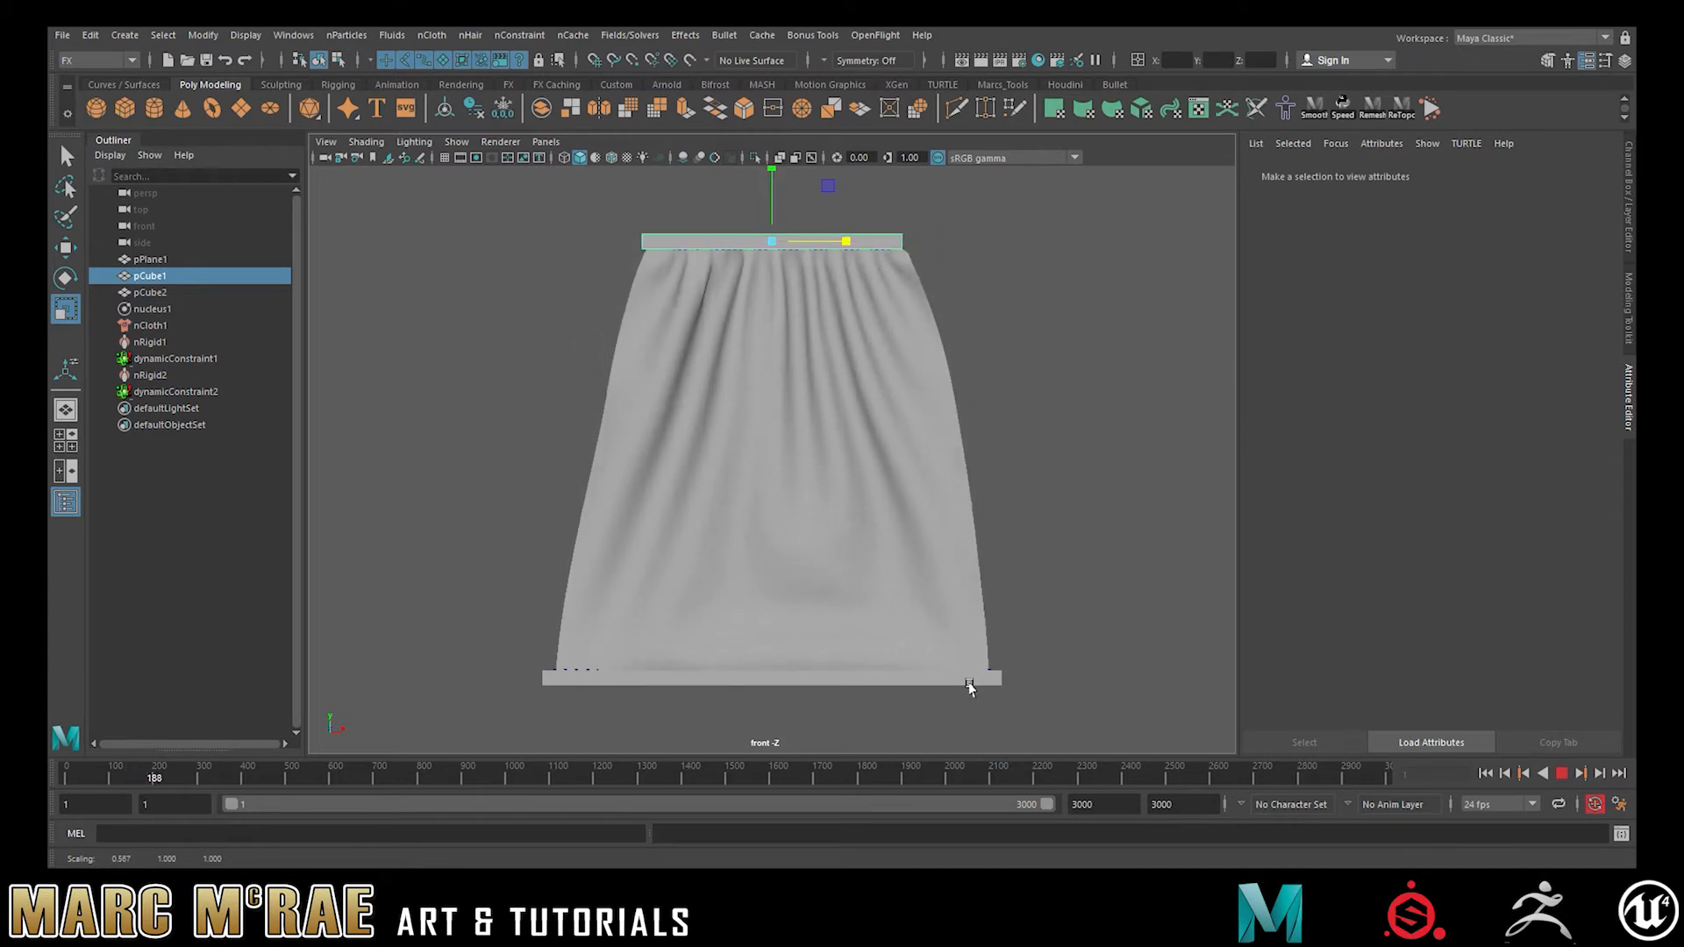
click(969, 682)
drag(845, 676, 815, 675)
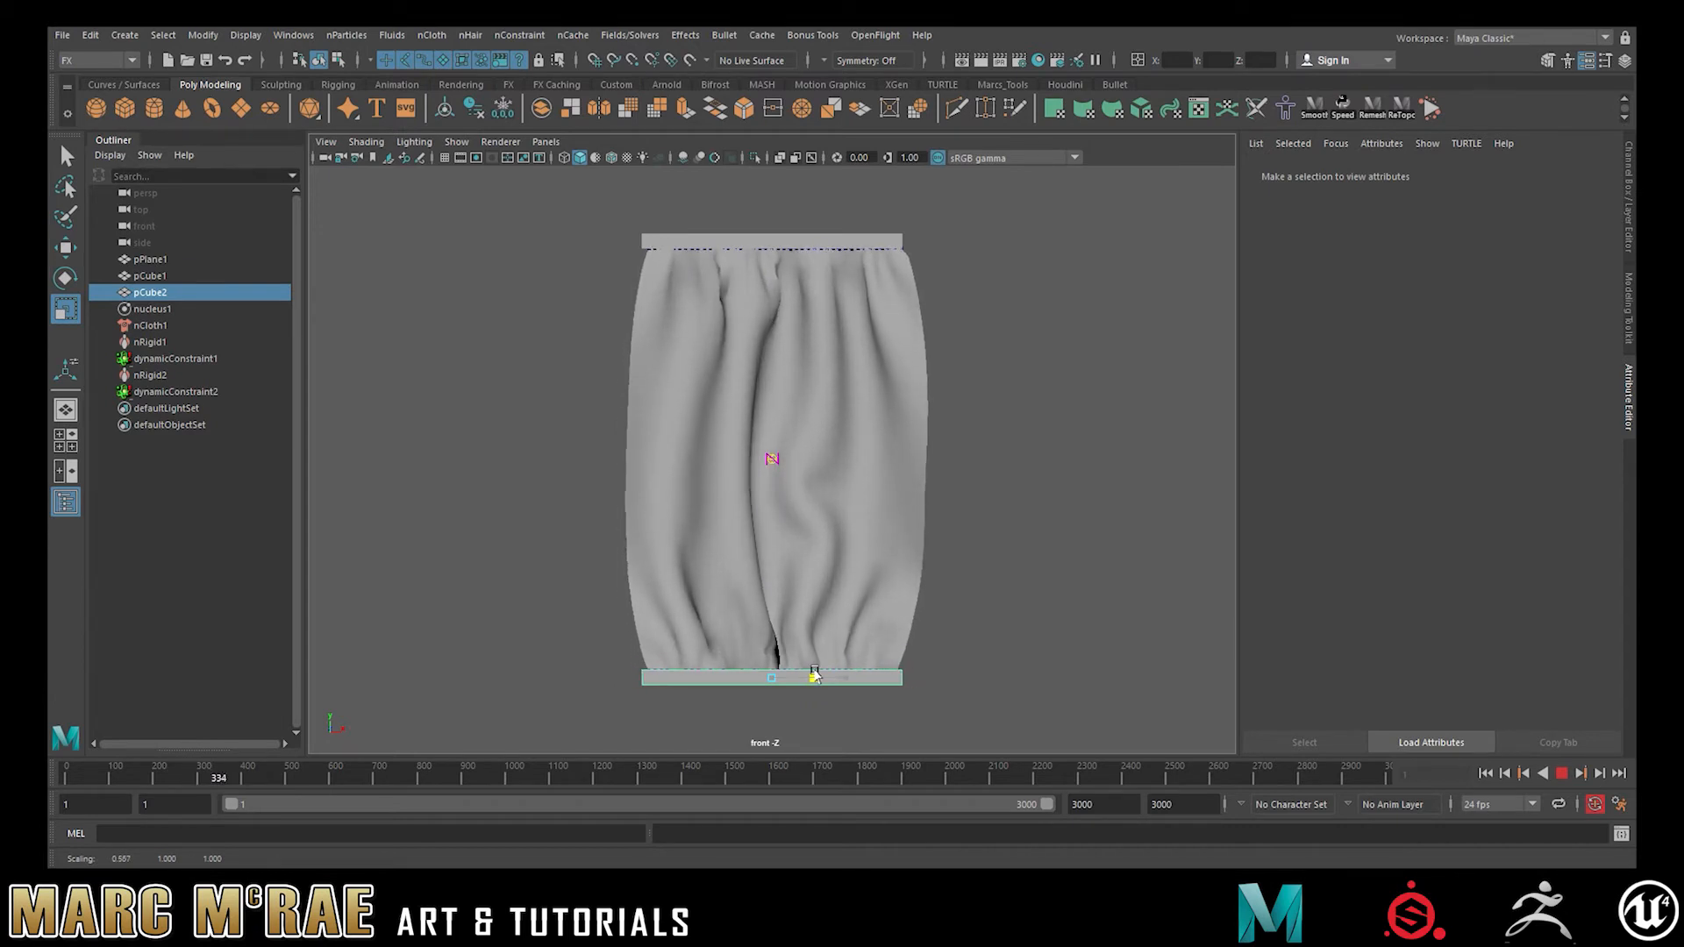
Step: Narrow the top bar further along X to about half its original width while the simulation runs
click(821, 254)
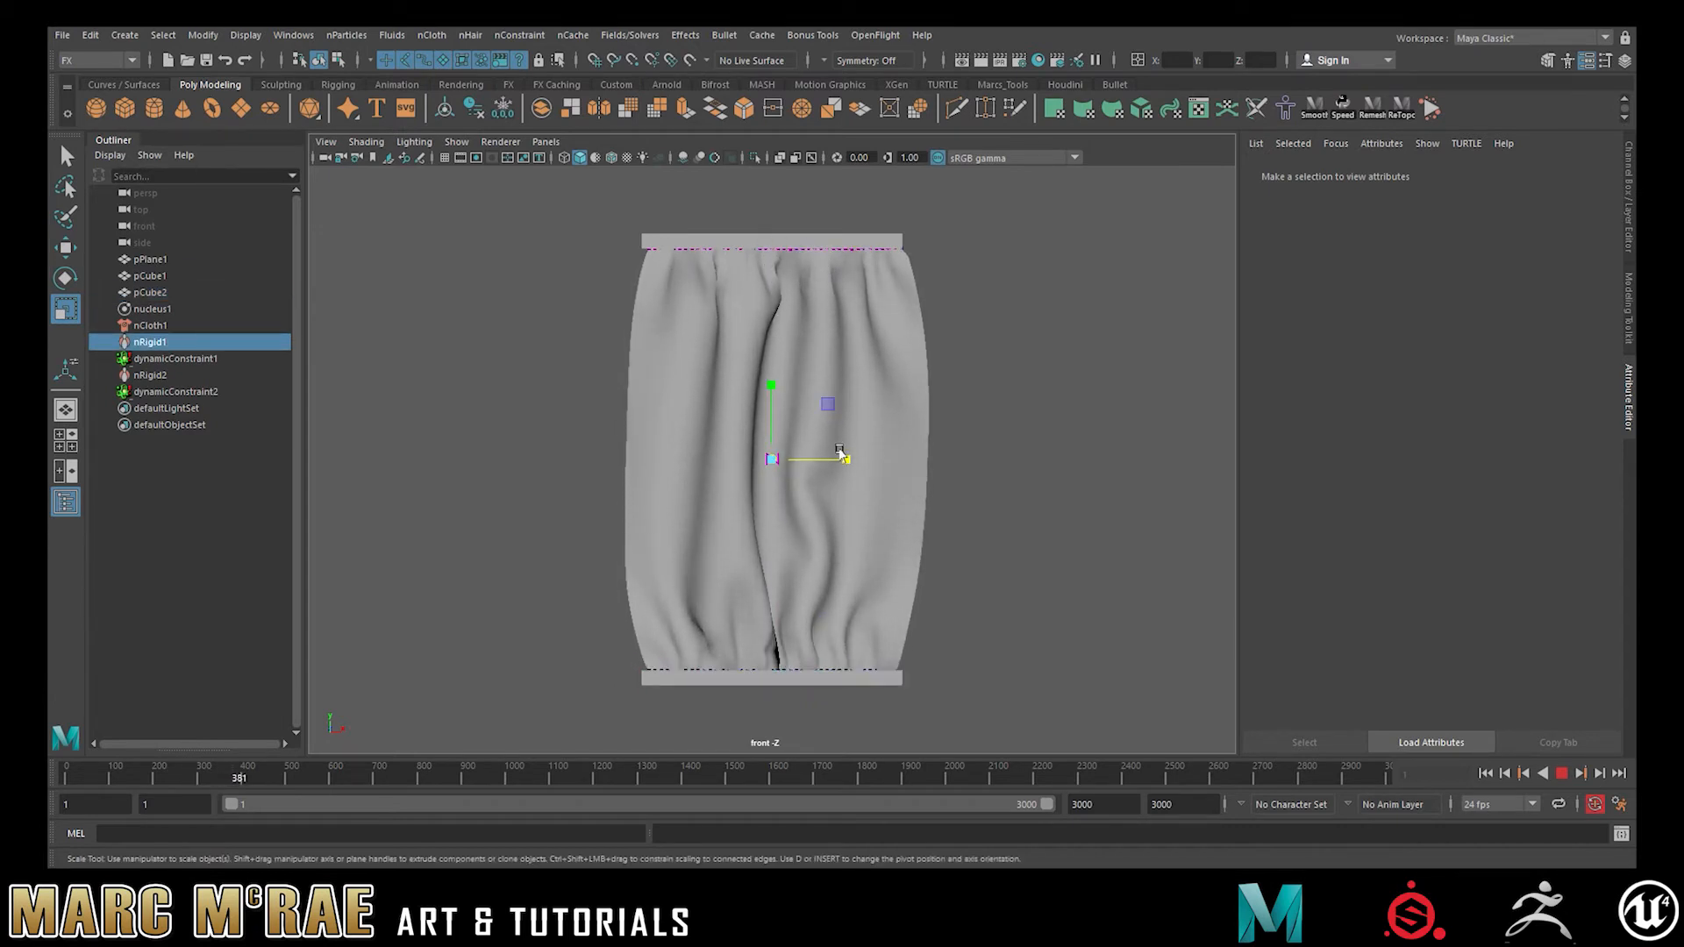
click(774, 238)
drag(846, 245, 836, 246)
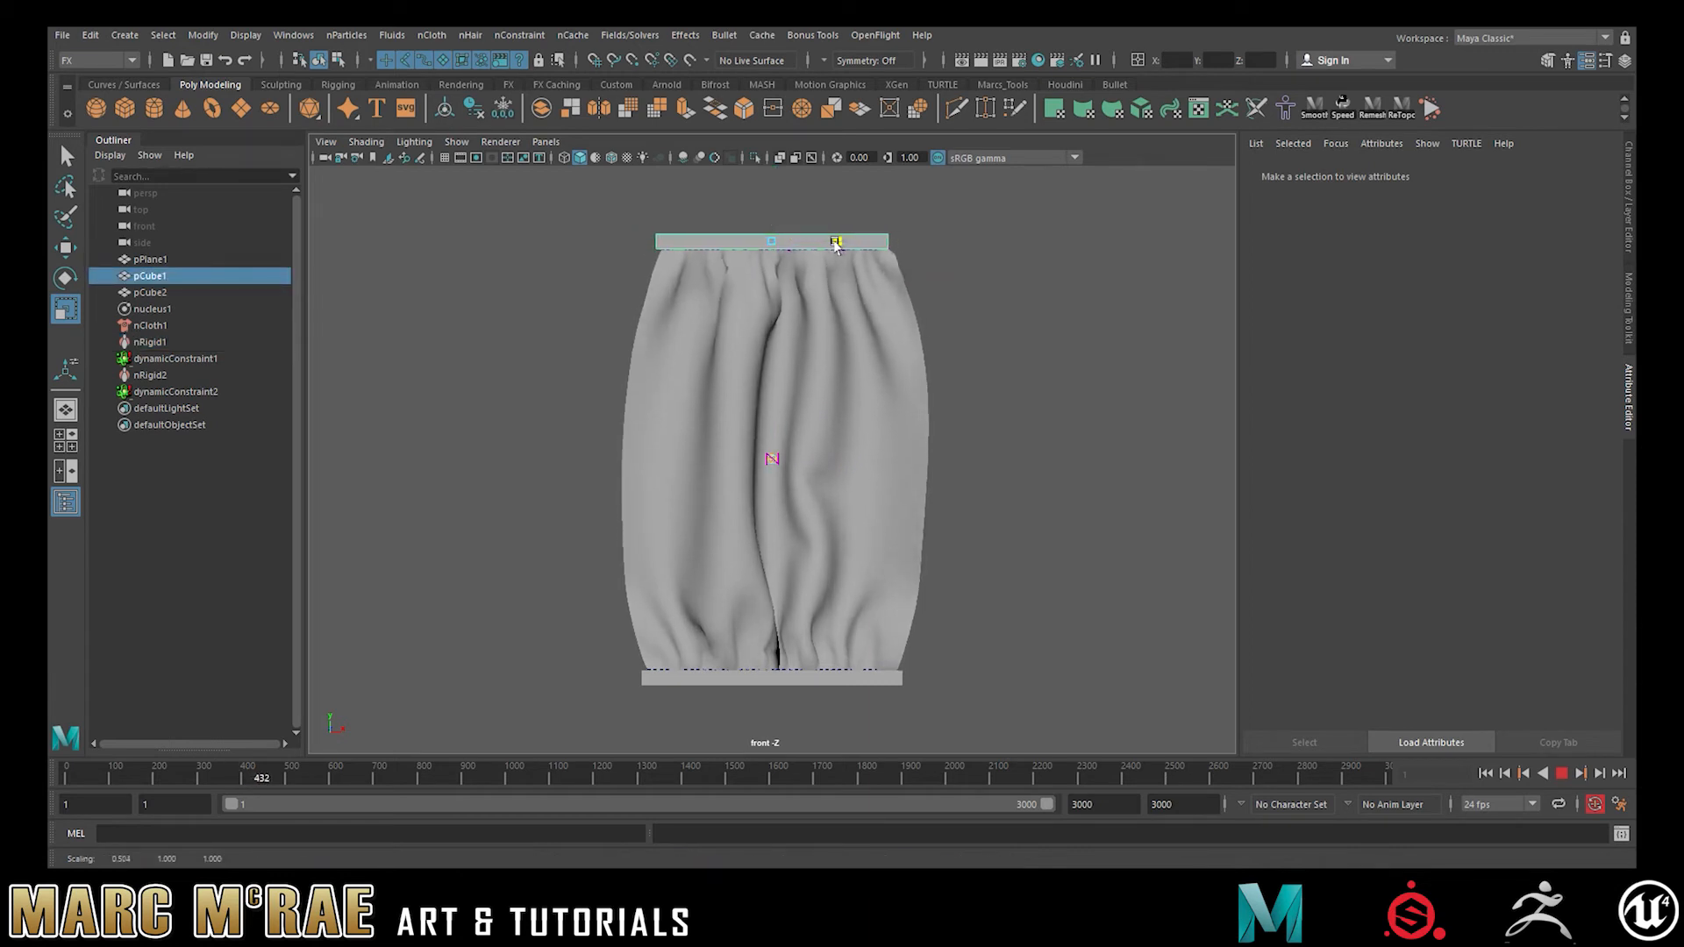
Step: Lower the bottom bar to about Y -125 to stretch the cloth and scale it along X to about 0.485
click(803, 678)
key(w)
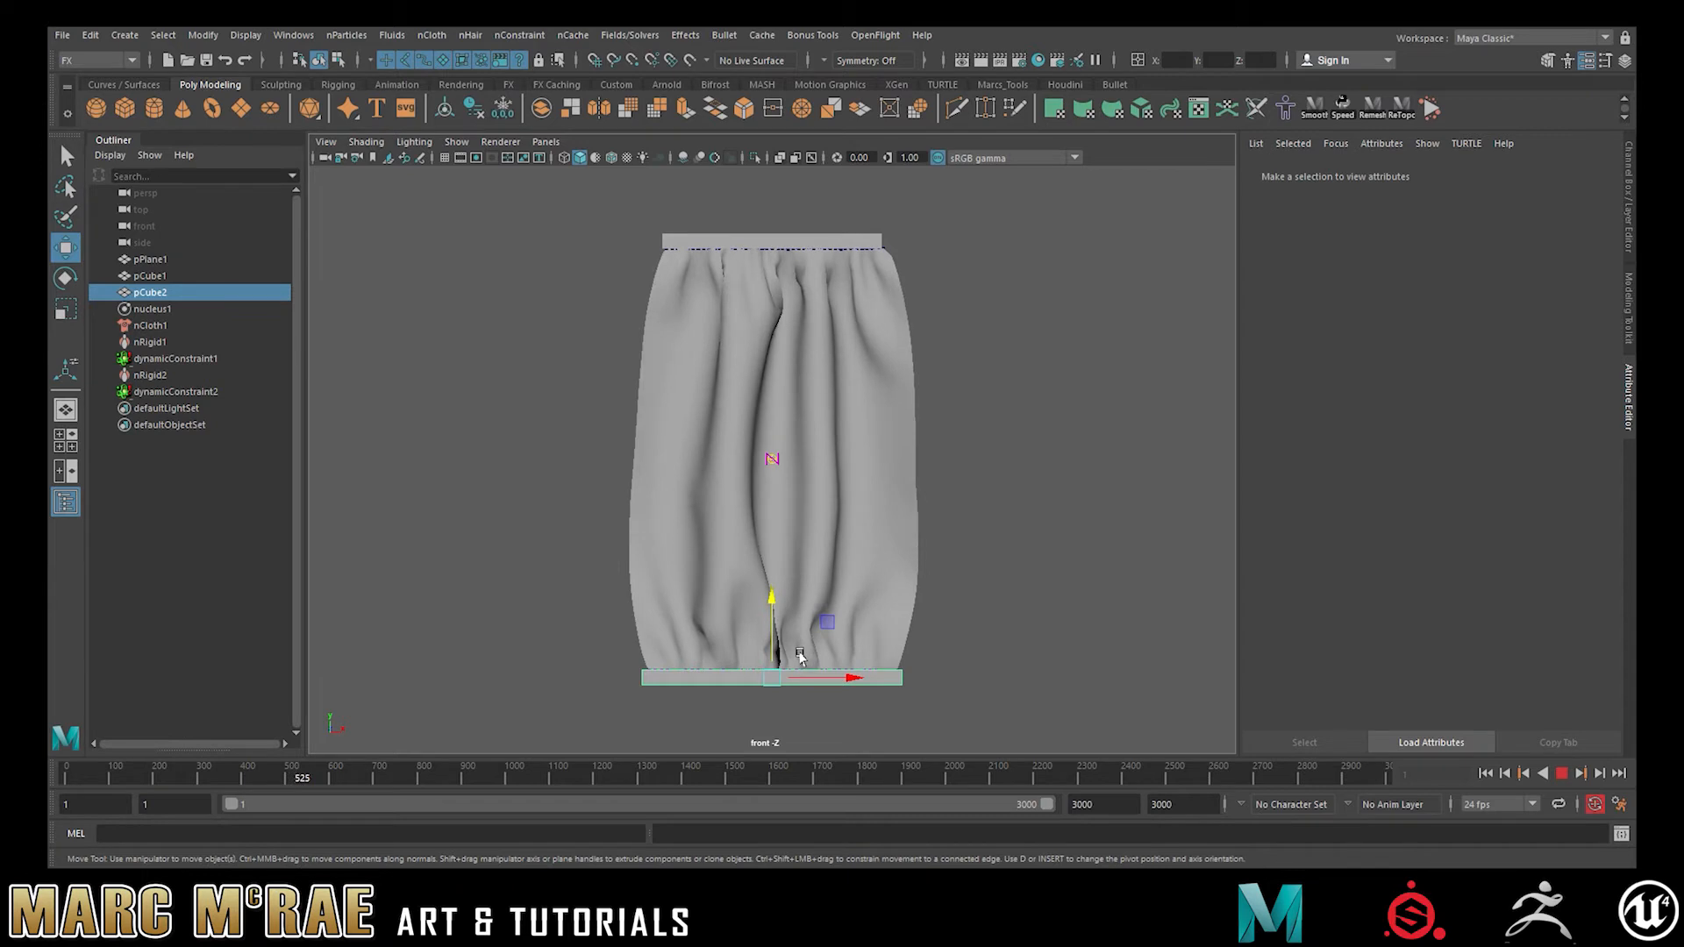
drag(824, 626, 824, 638)
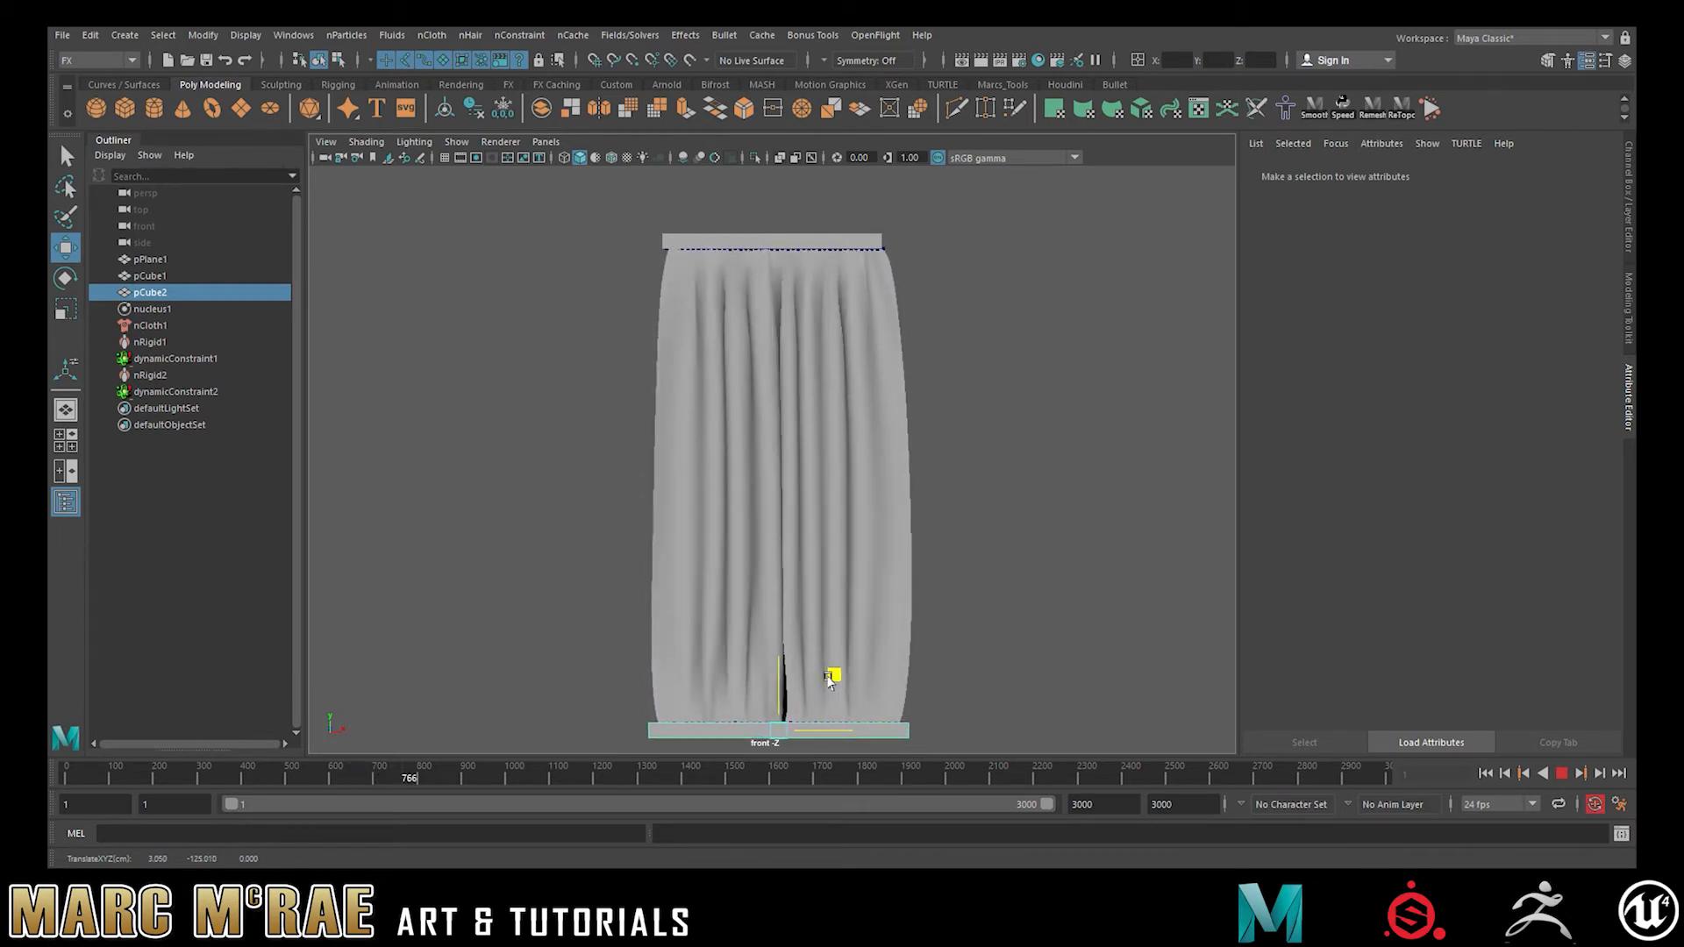
key(r)
drag(864, 730, 844, 730)
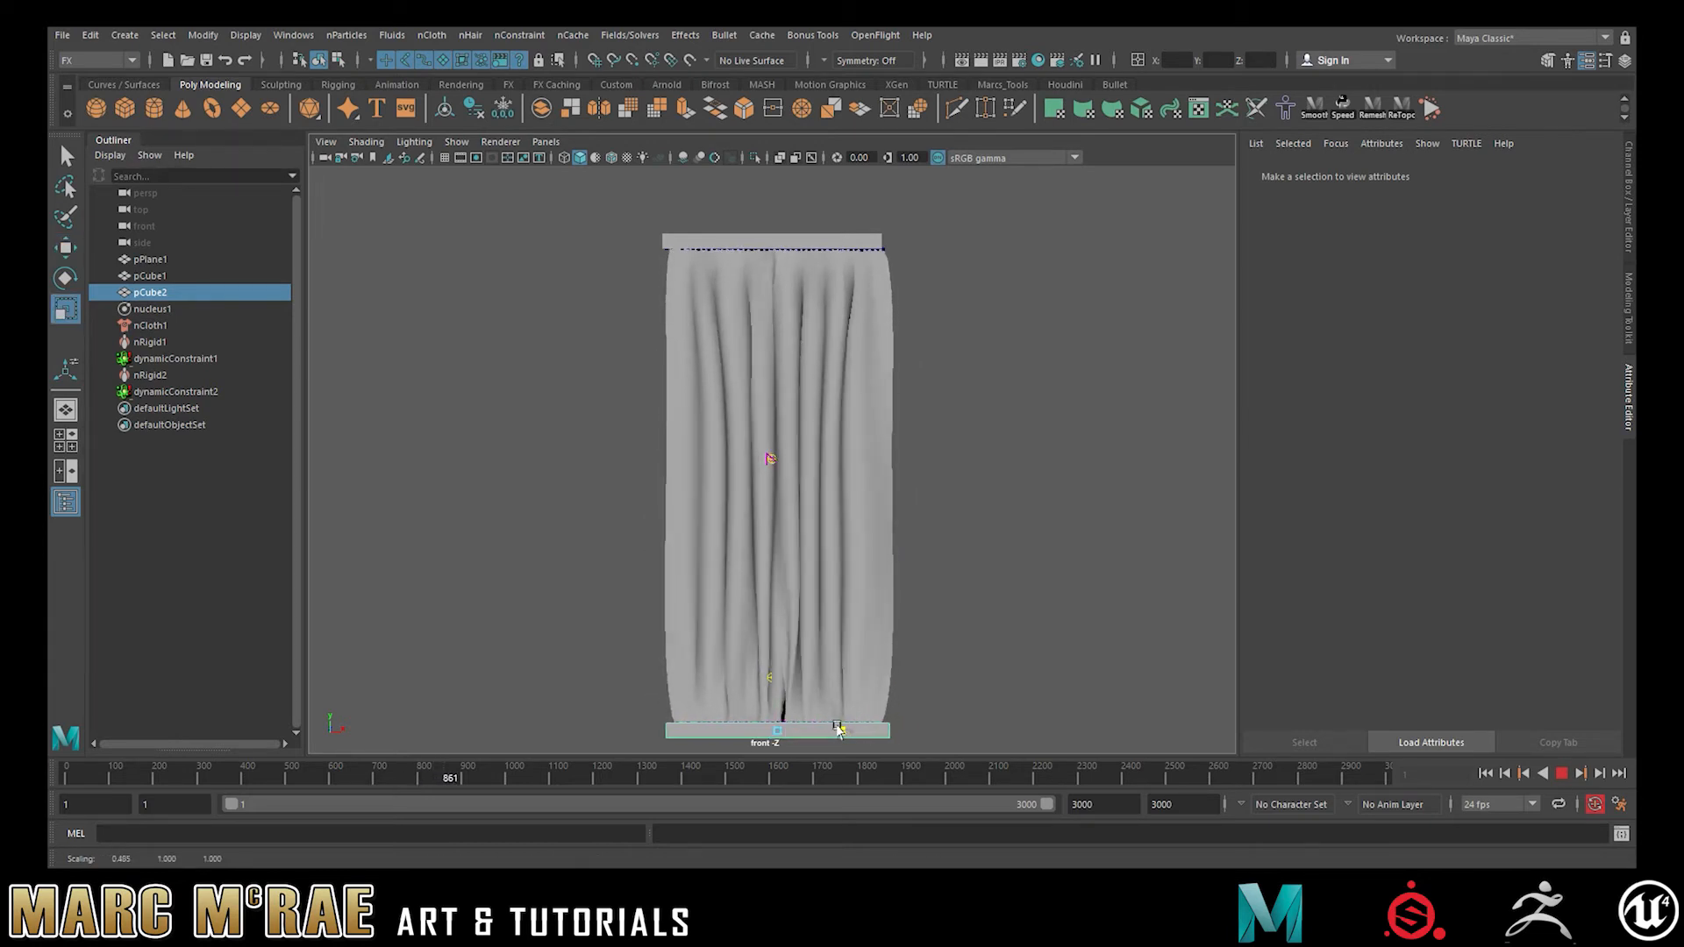
Step: Raise the bottom bar slightly to relax the folds and stop the interactive playback
key(w)
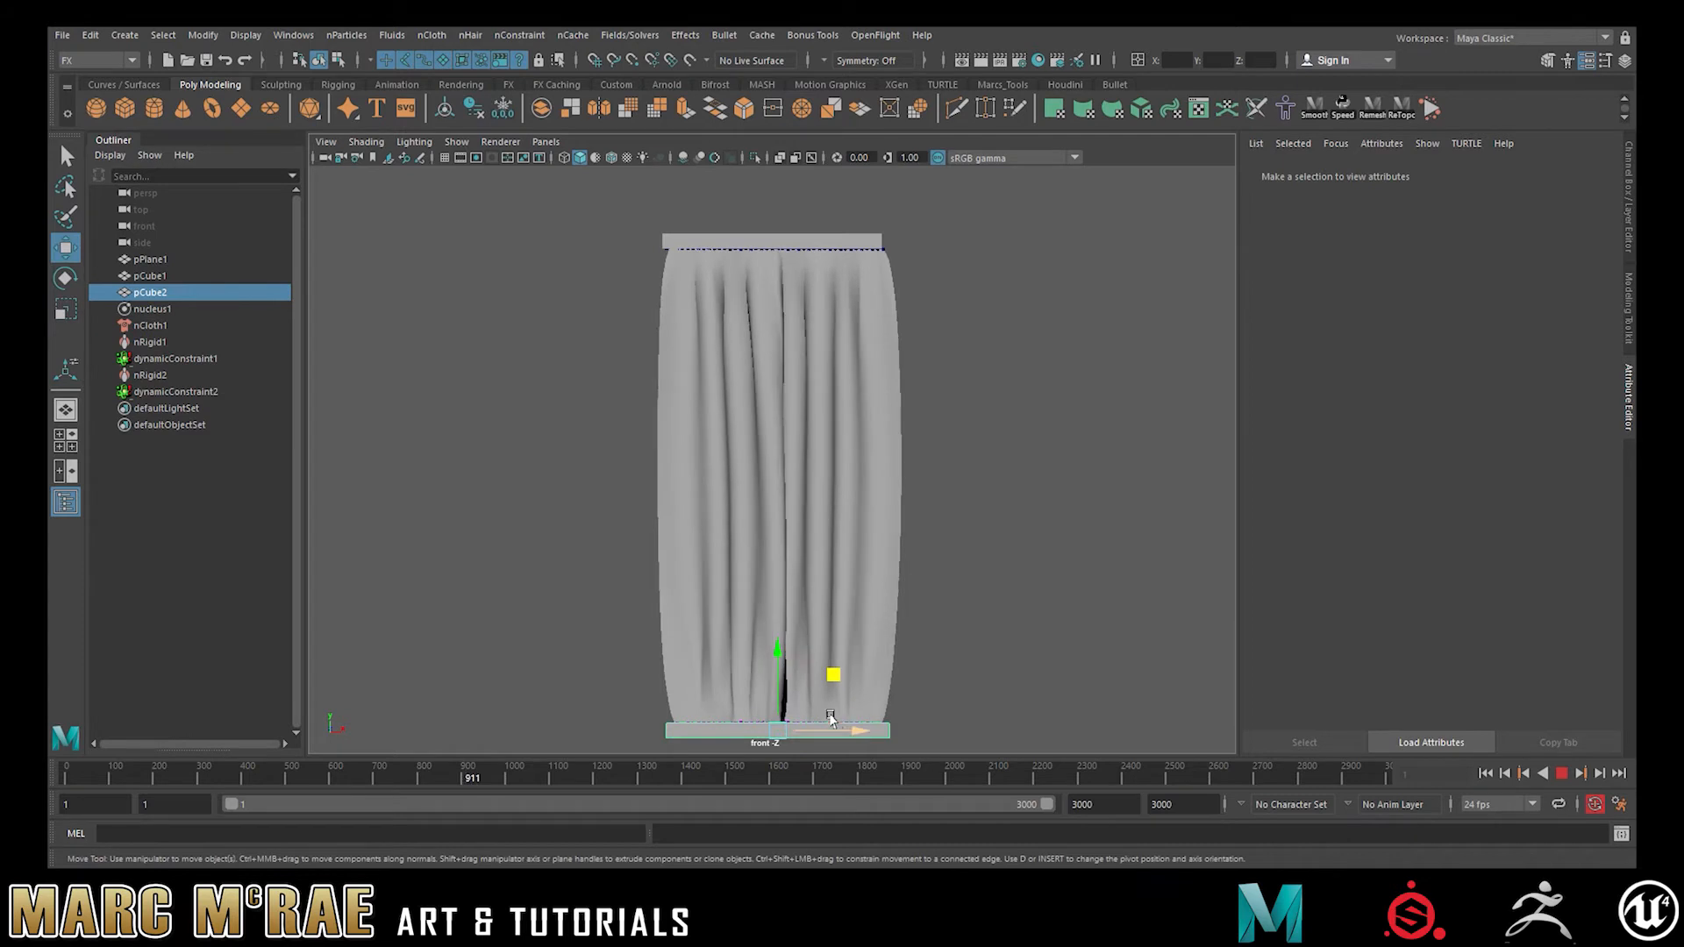
drag(832, 681, 832, 690)
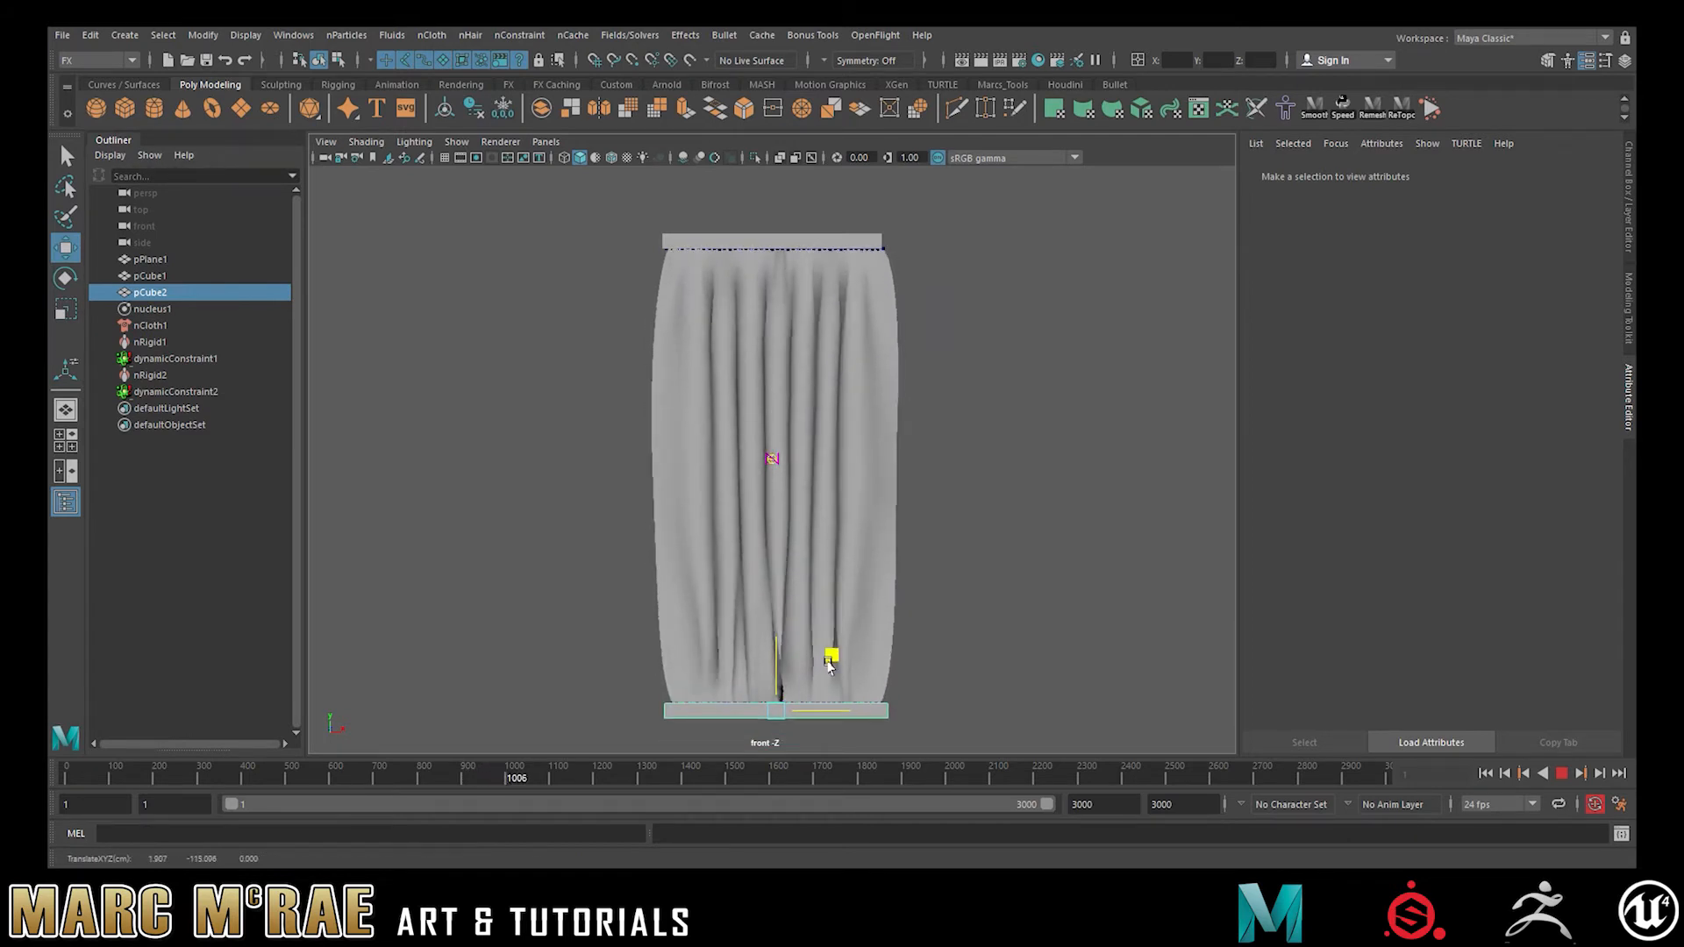
key(Escape)
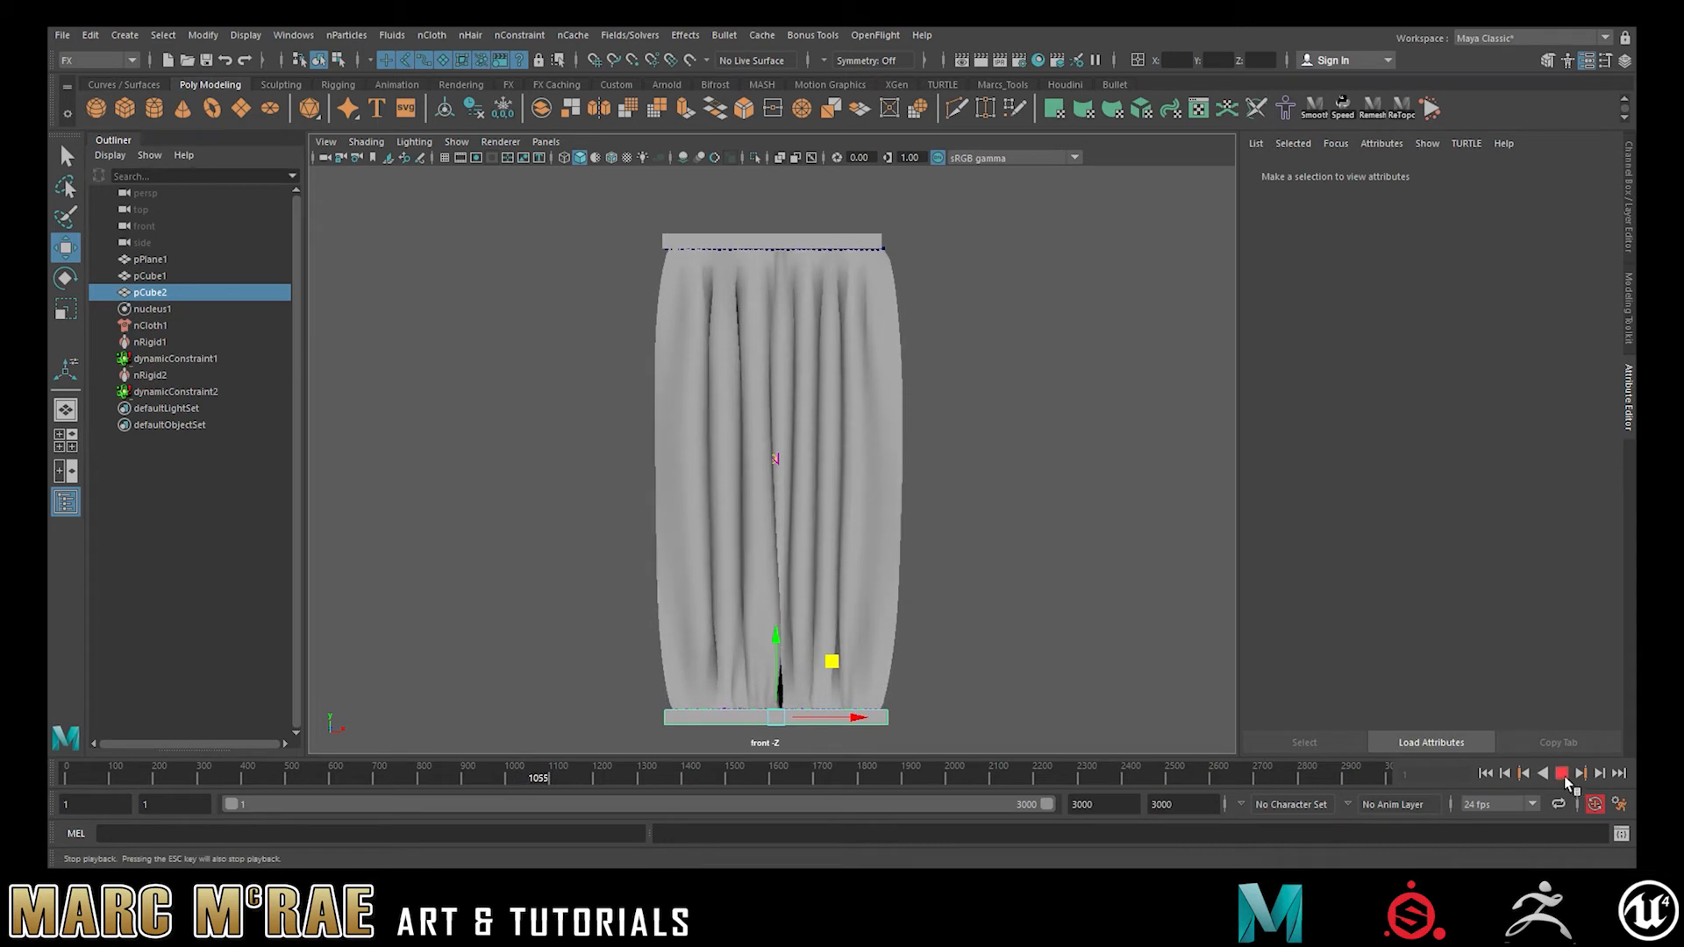
Step: In the perspective view, resume interactive playback, nudge the bottom bar vertically, and stop the simulation at frame 1300
key(space)
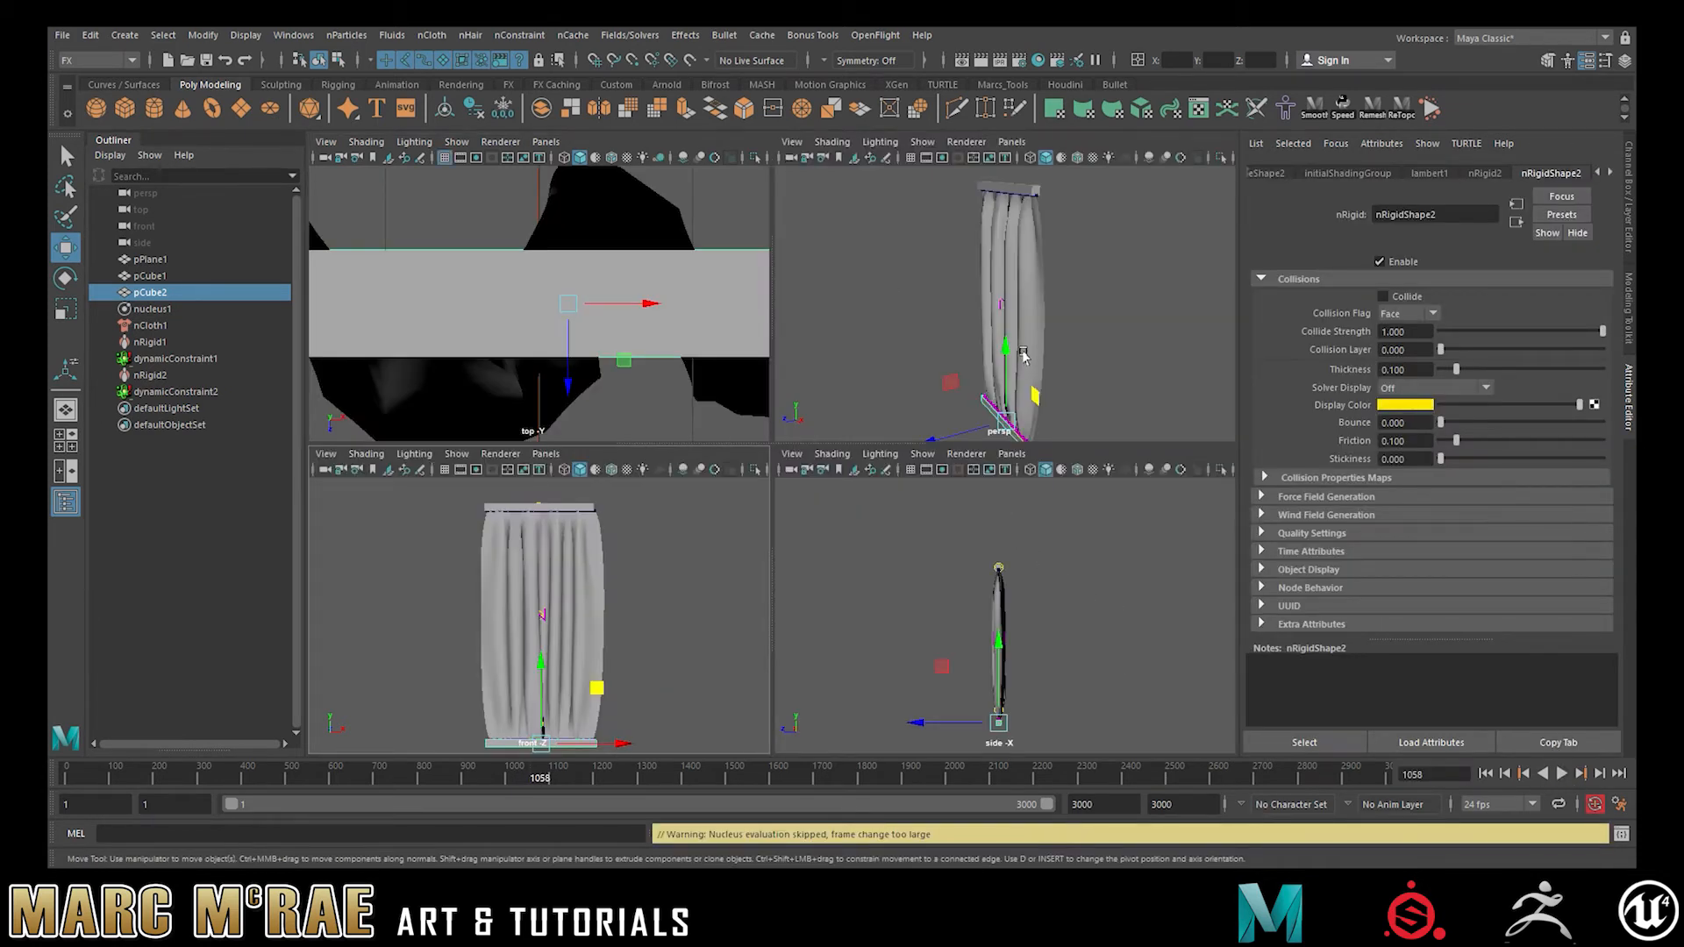
key(space)
alt+drag(1109, 338, 1210, 393)
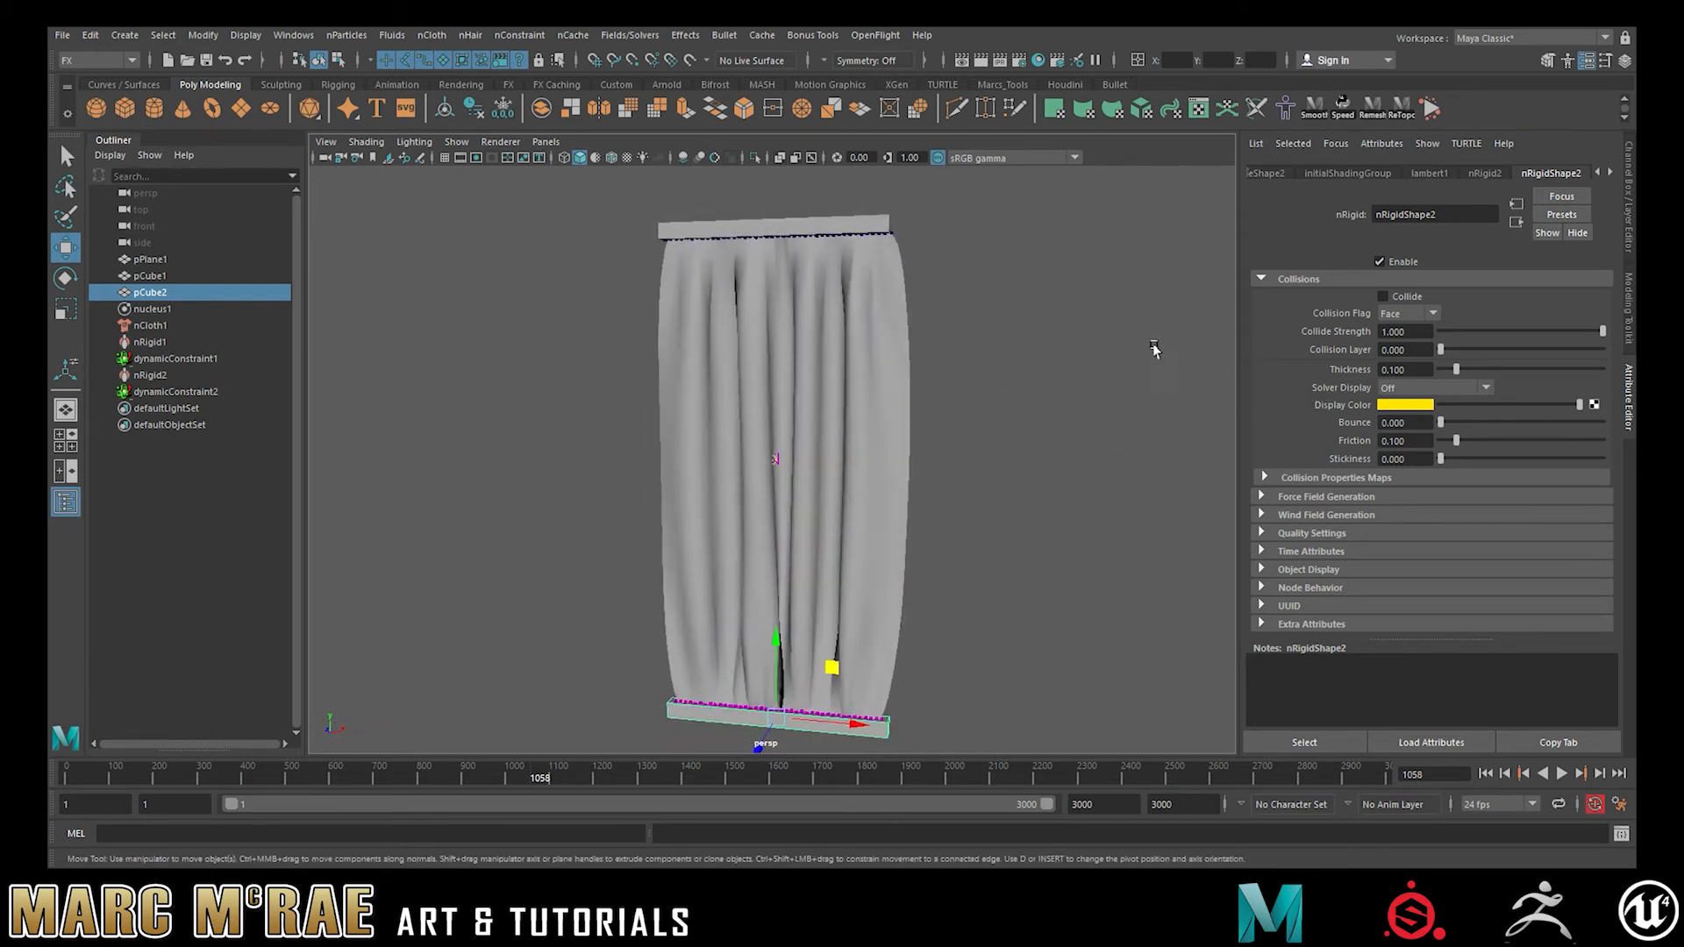
click(1430, 108)
drag(770, 640, 769, 662)
alt+drag(1037, 540, 984, 549)
click(827, 448)
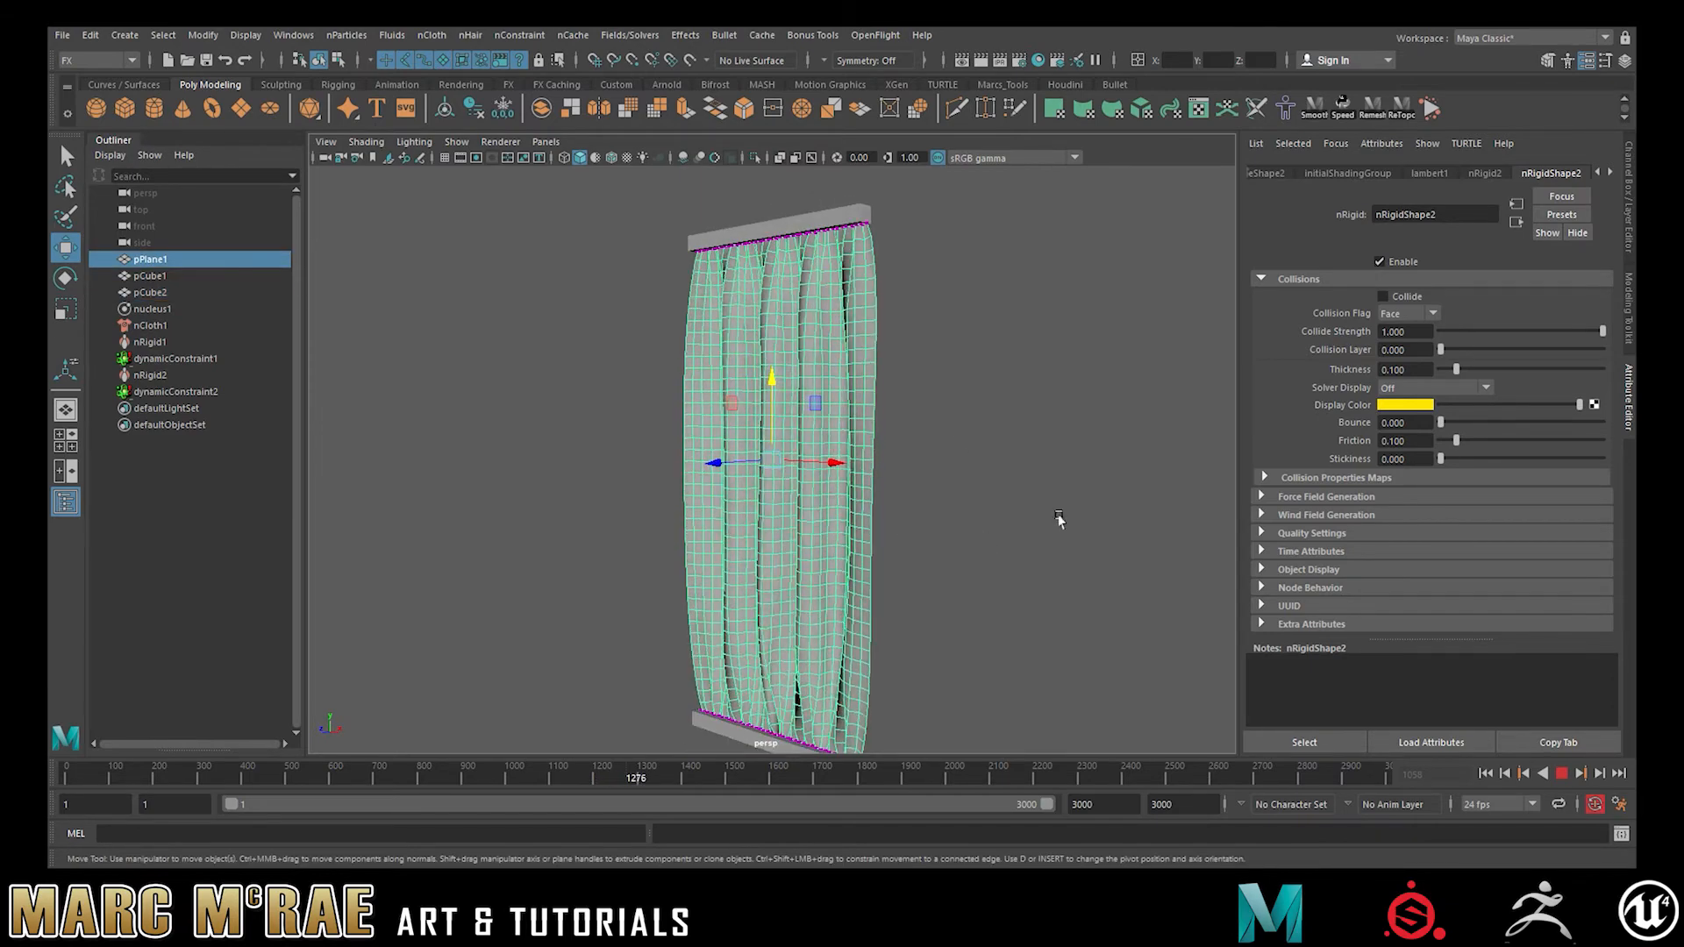
click(1566, 769)
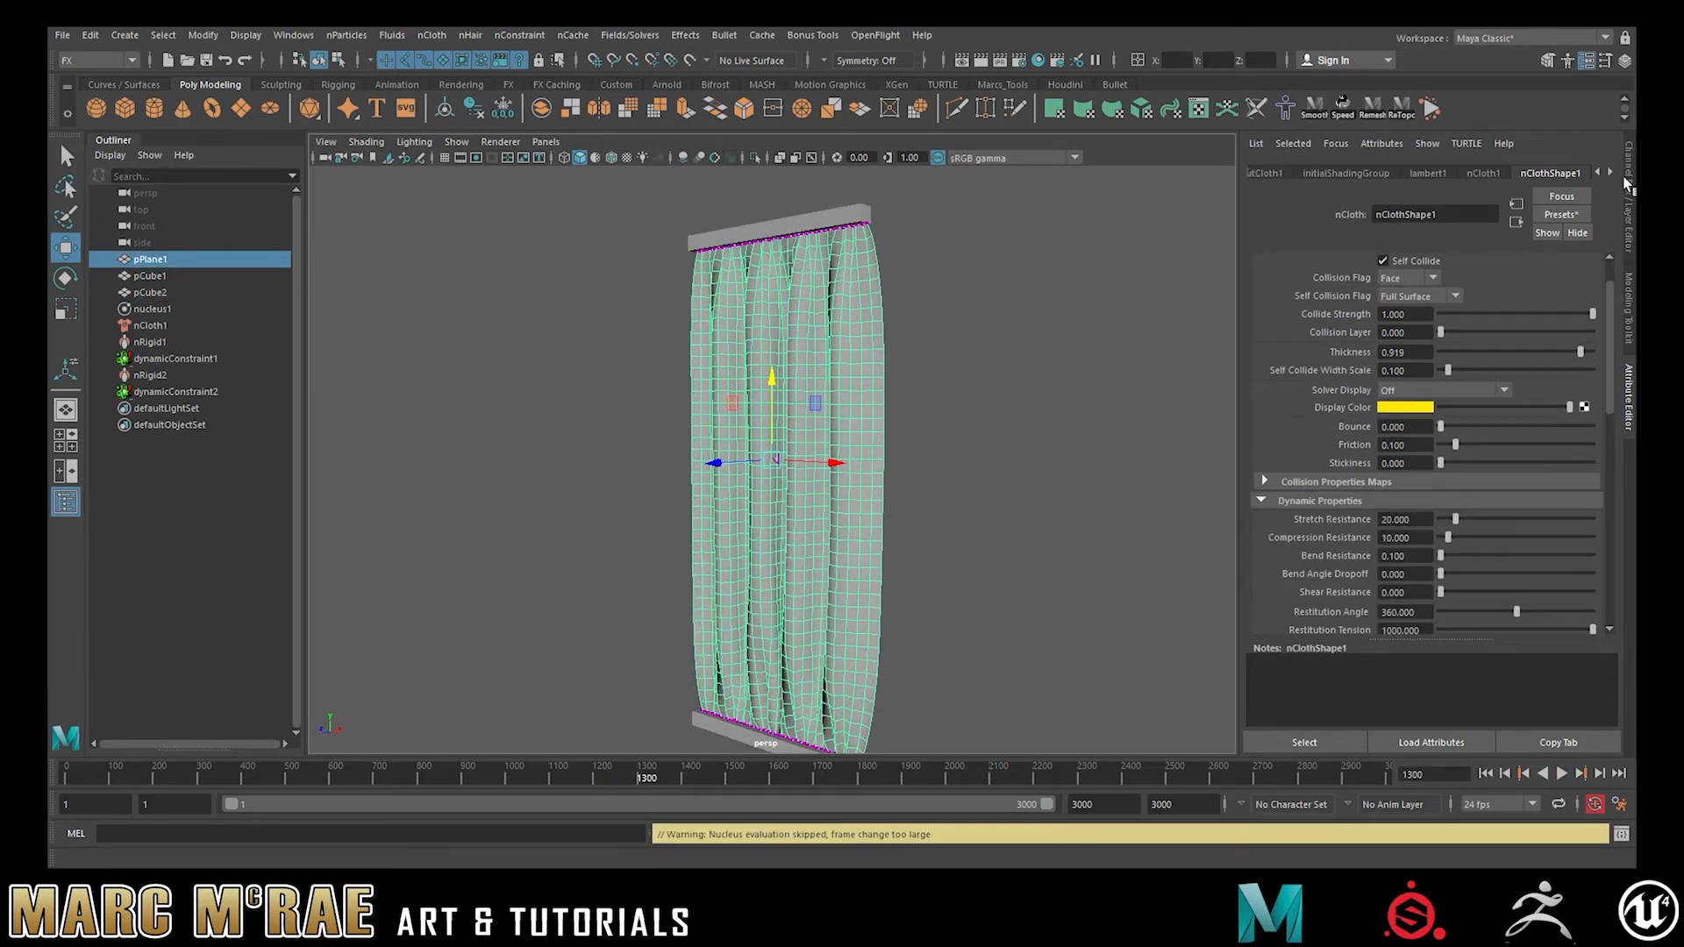
Step: Duplicate the draped cloth plane and move the copy along X to about 157.9
click(1627, 178)
alt+middle_drag(1114, 491, 1002, 335)
alt+drag(1002, 335, 1072, 342)
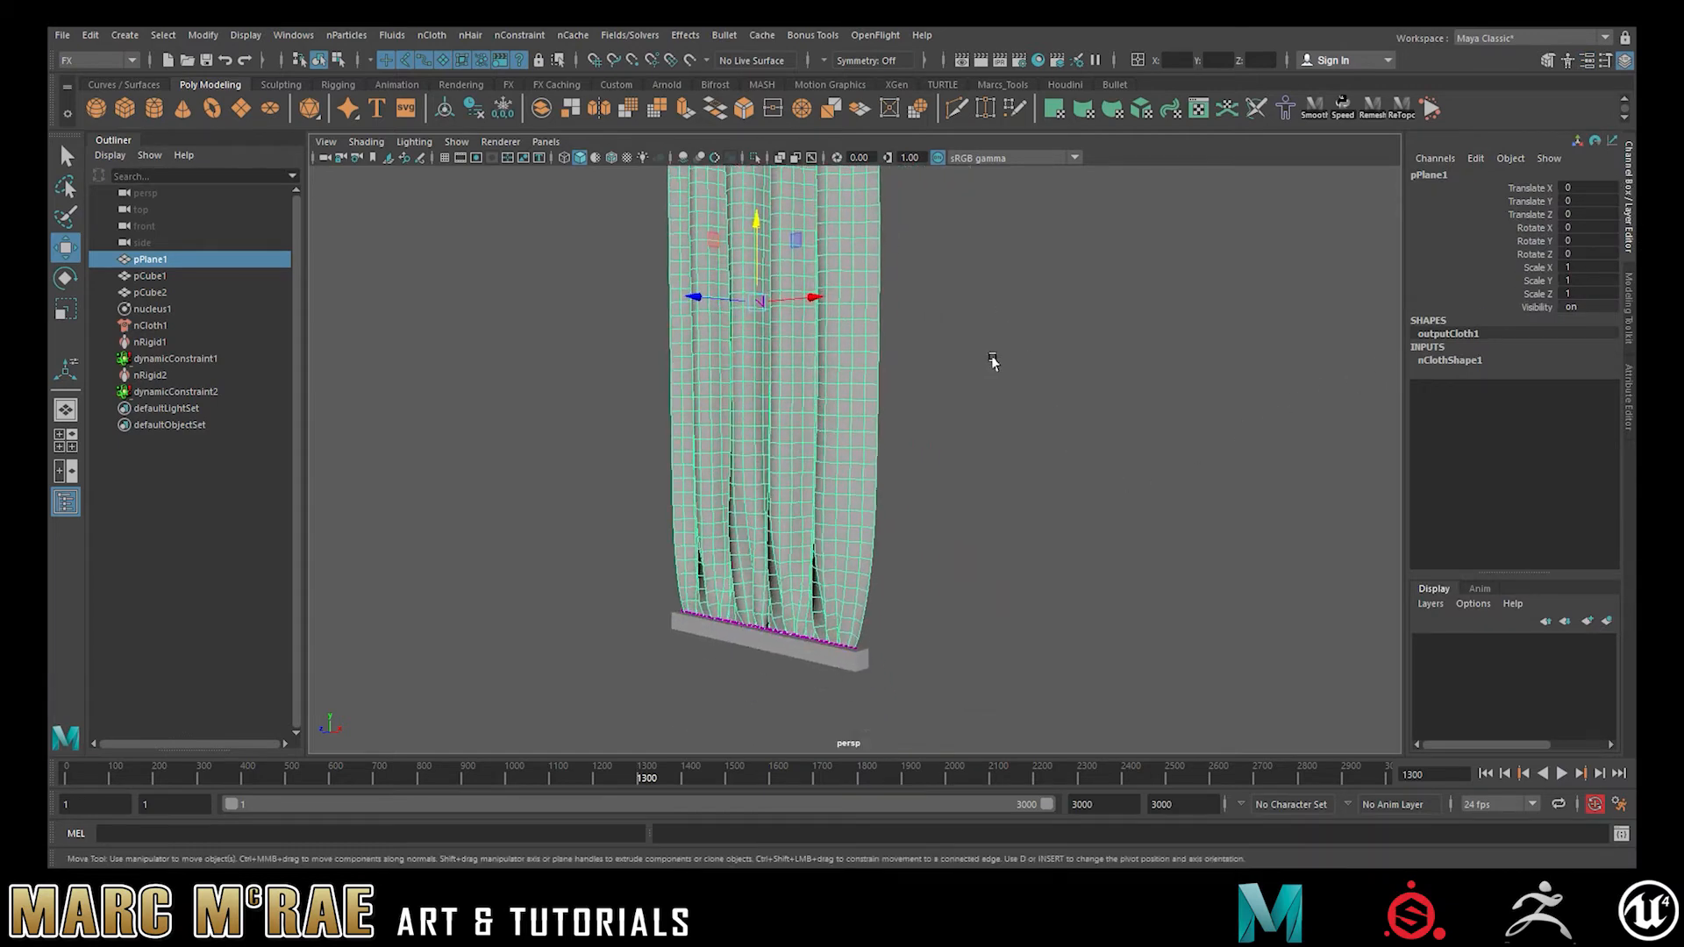
click(1221, 473)
alt+middle_drag(1166, 281, 1123, 409)
alt+right_drag(1123, 409, 1049, 421)
click(879, 392)
alt+drag(1028, 407, 1026, 418)
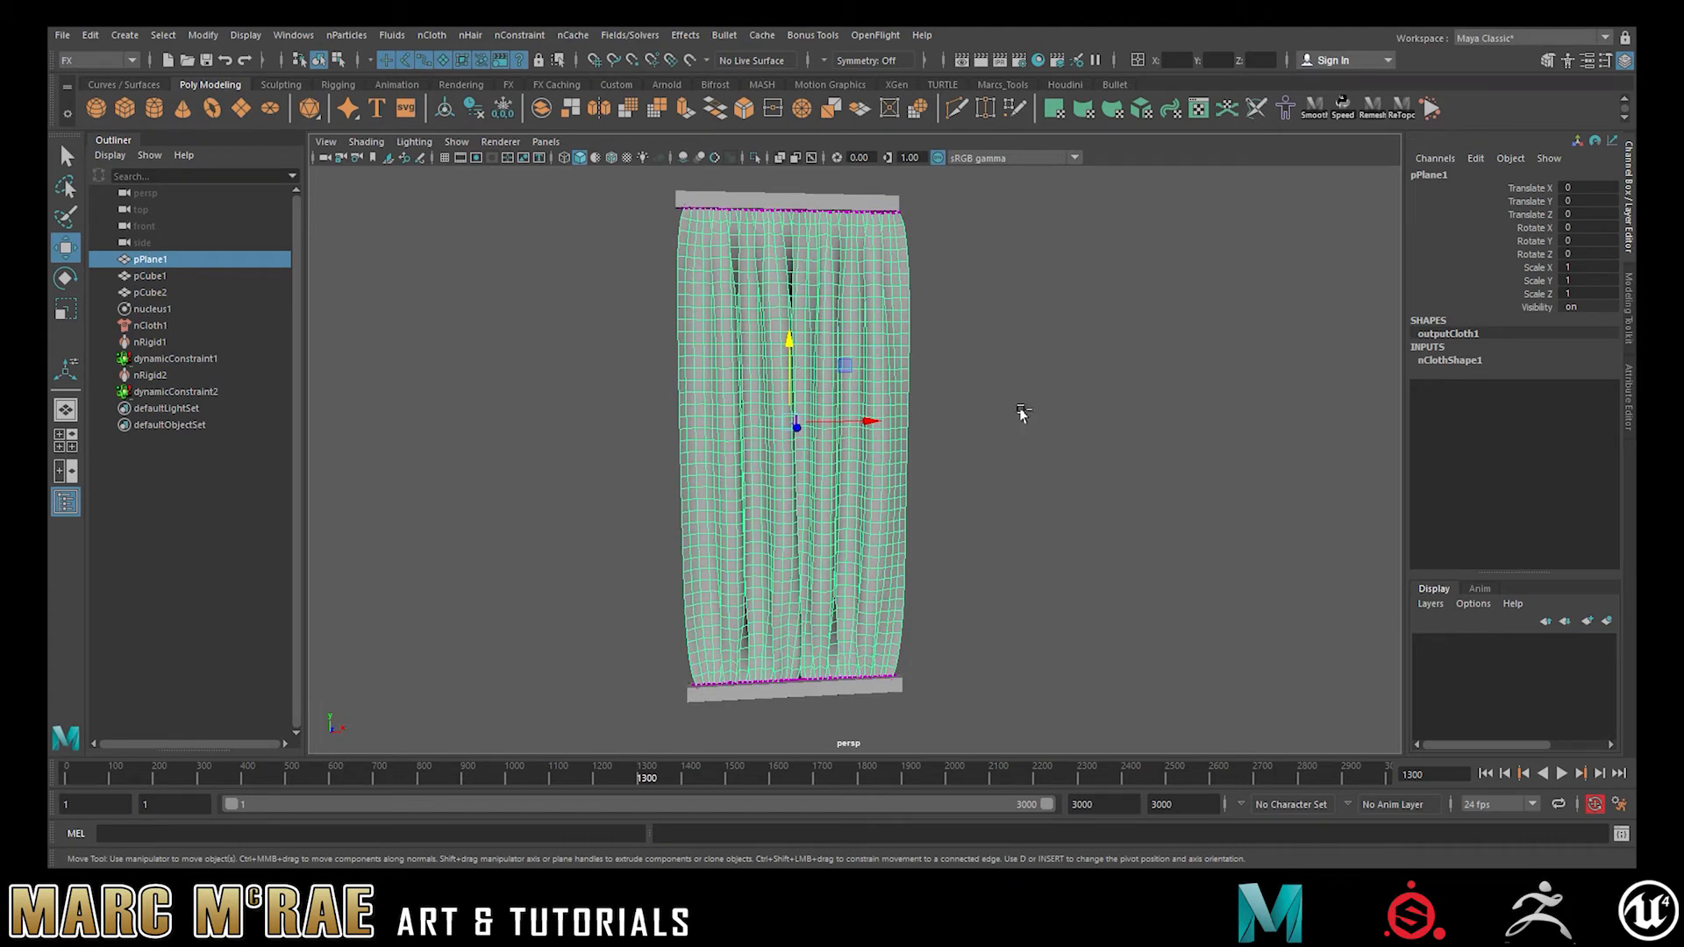
key(ctrl+d)
drag(873, 422, 1175, 414)
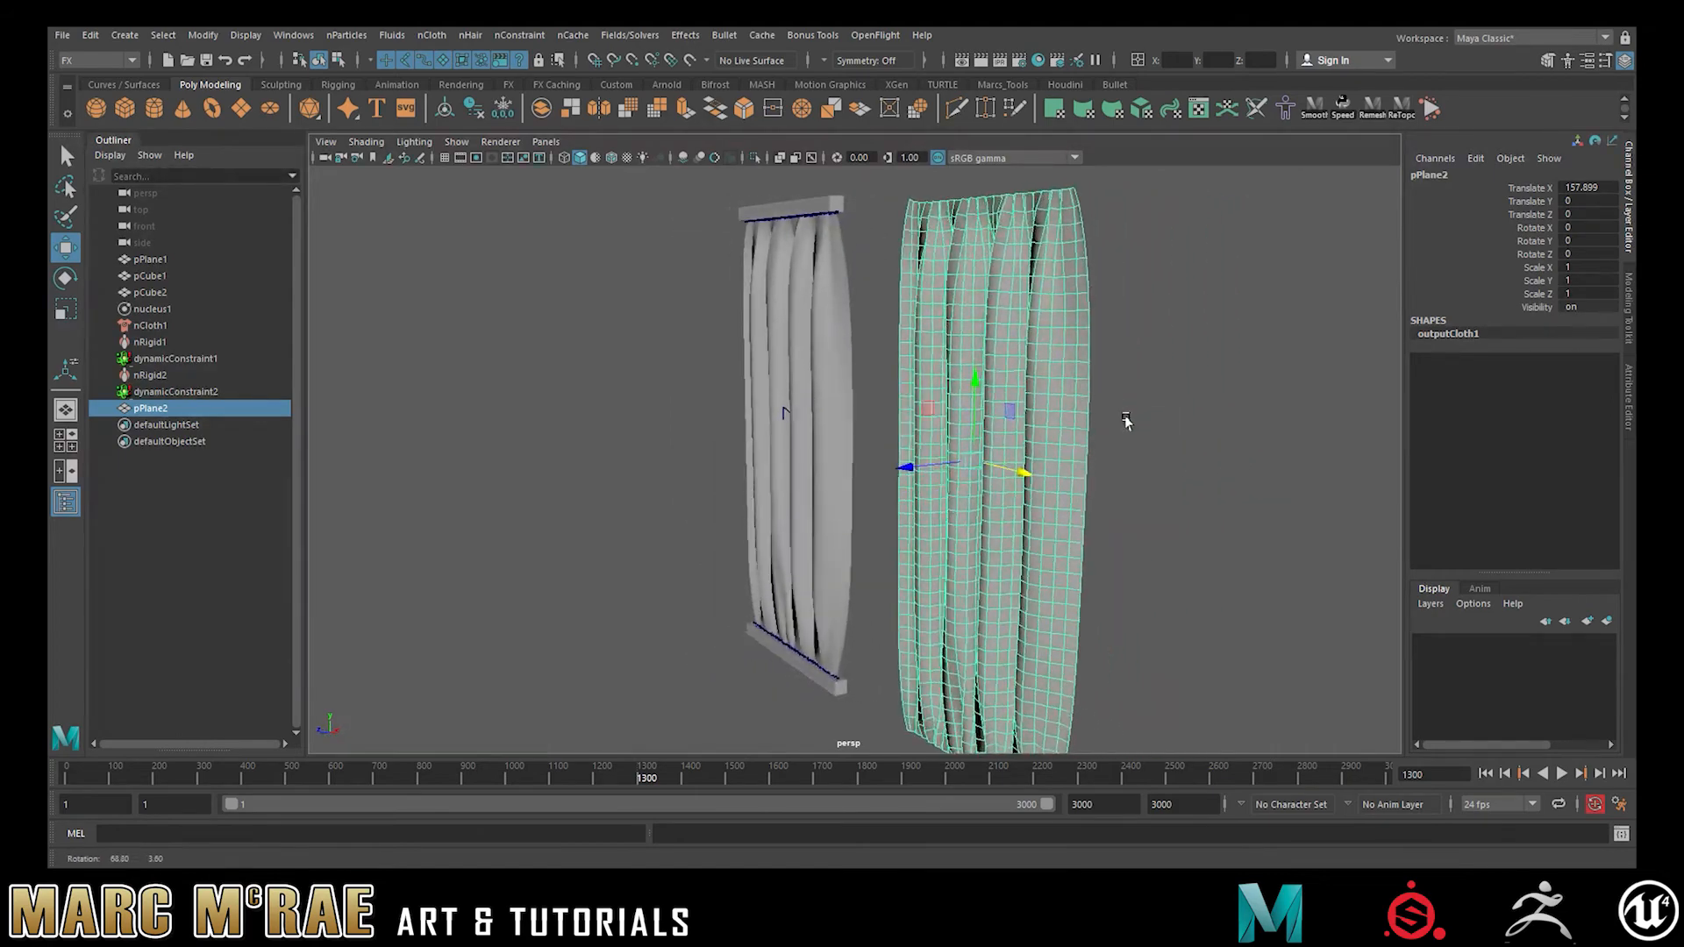
Step: Switch to the Modeling menu set and smooth the duplicated cloth with Average Vertices at 10 iterations
alt+middle_drag(1239, 420, 1082, 416)
alt+drag(1073, 477, 1043, 436)
mouse_move(1199, 417)
alt+mouse_down()
mouse_move(1007, 519)
mouse_move(1202, 500)
mouse_move(1199, 429)
alt+mouse_up()
click(1200, 430)
click(1020, 428)
alt+drag(1020, 428, 1166, 422)
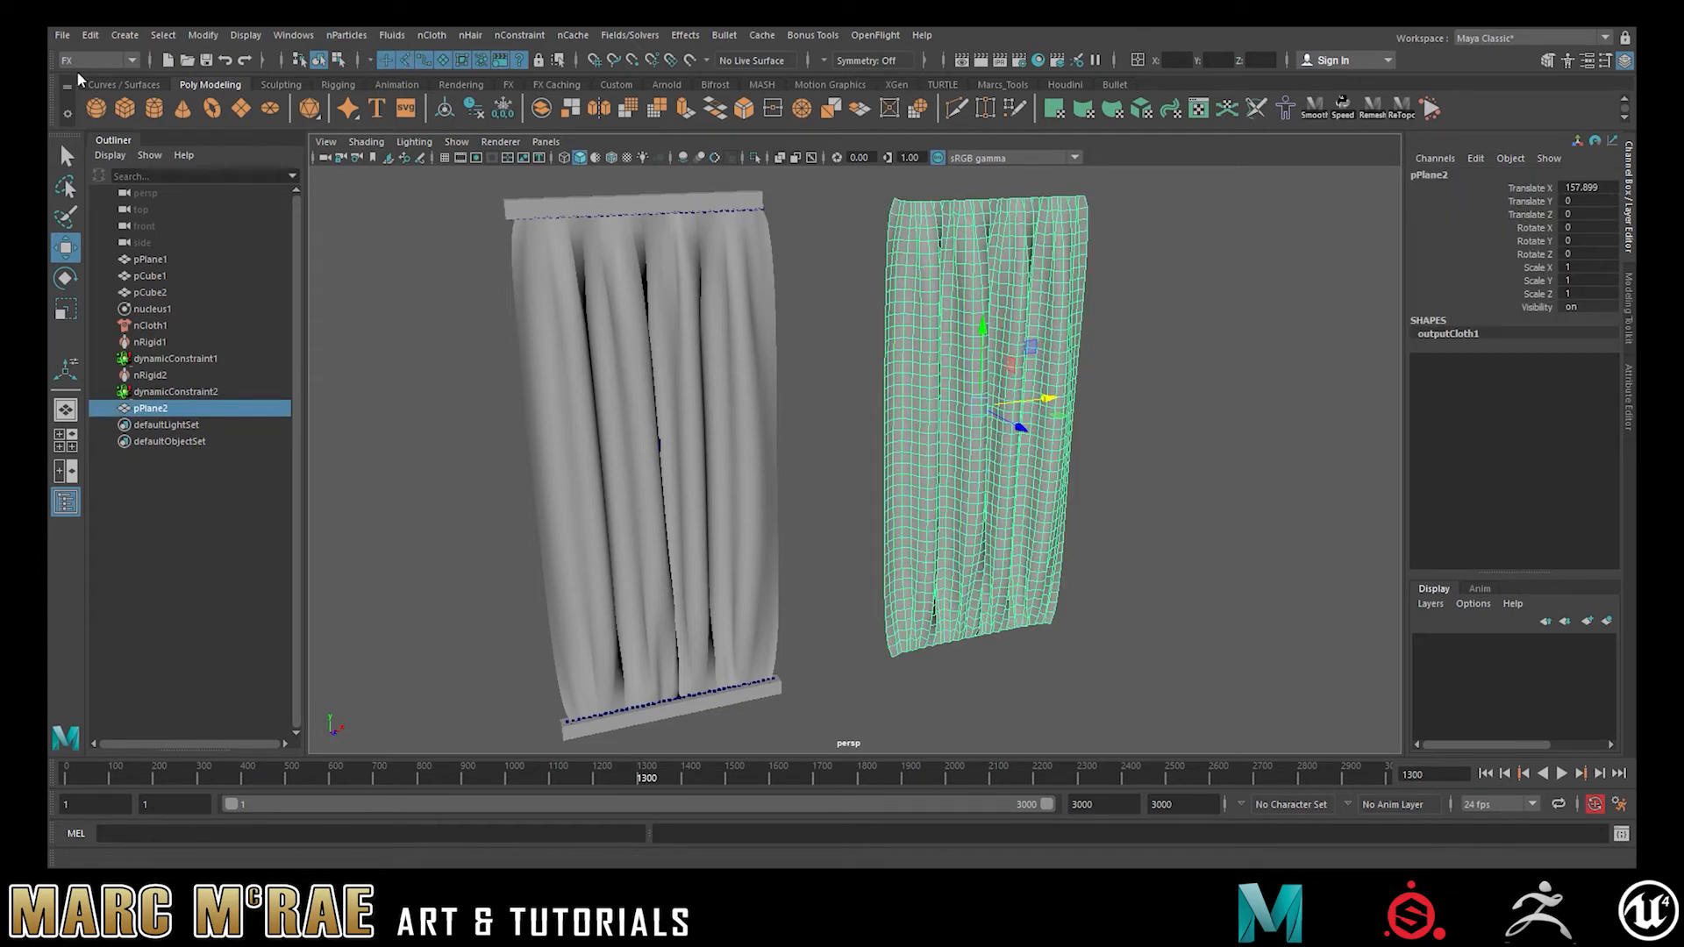
key(F2)
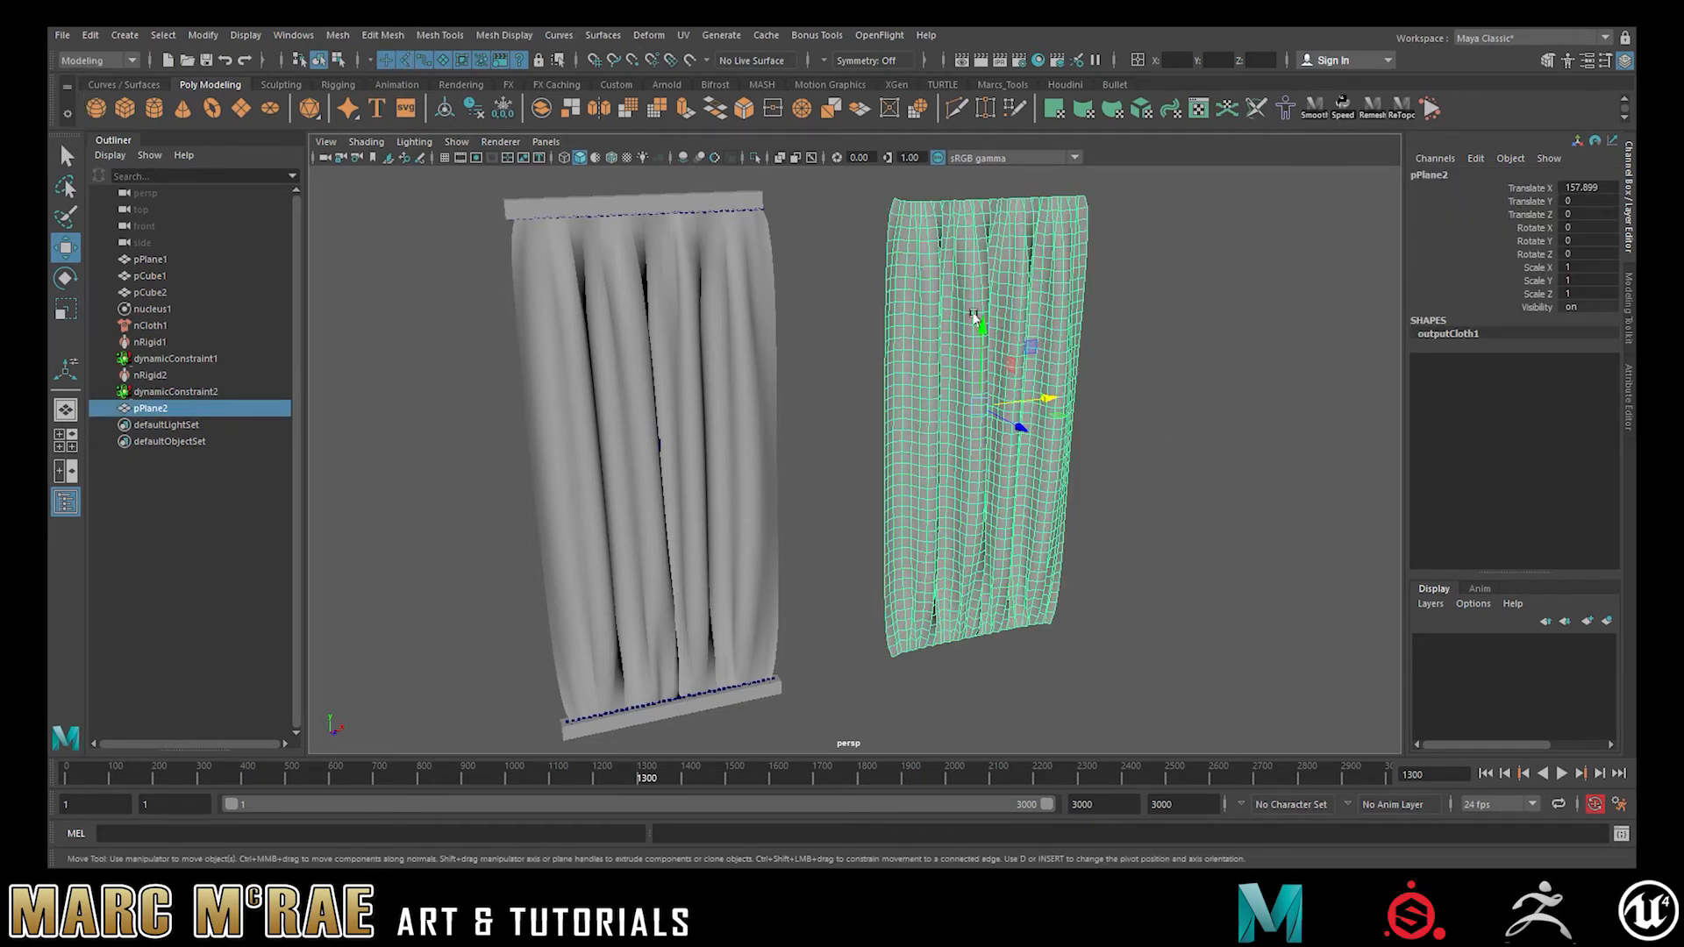
click(384, 35)
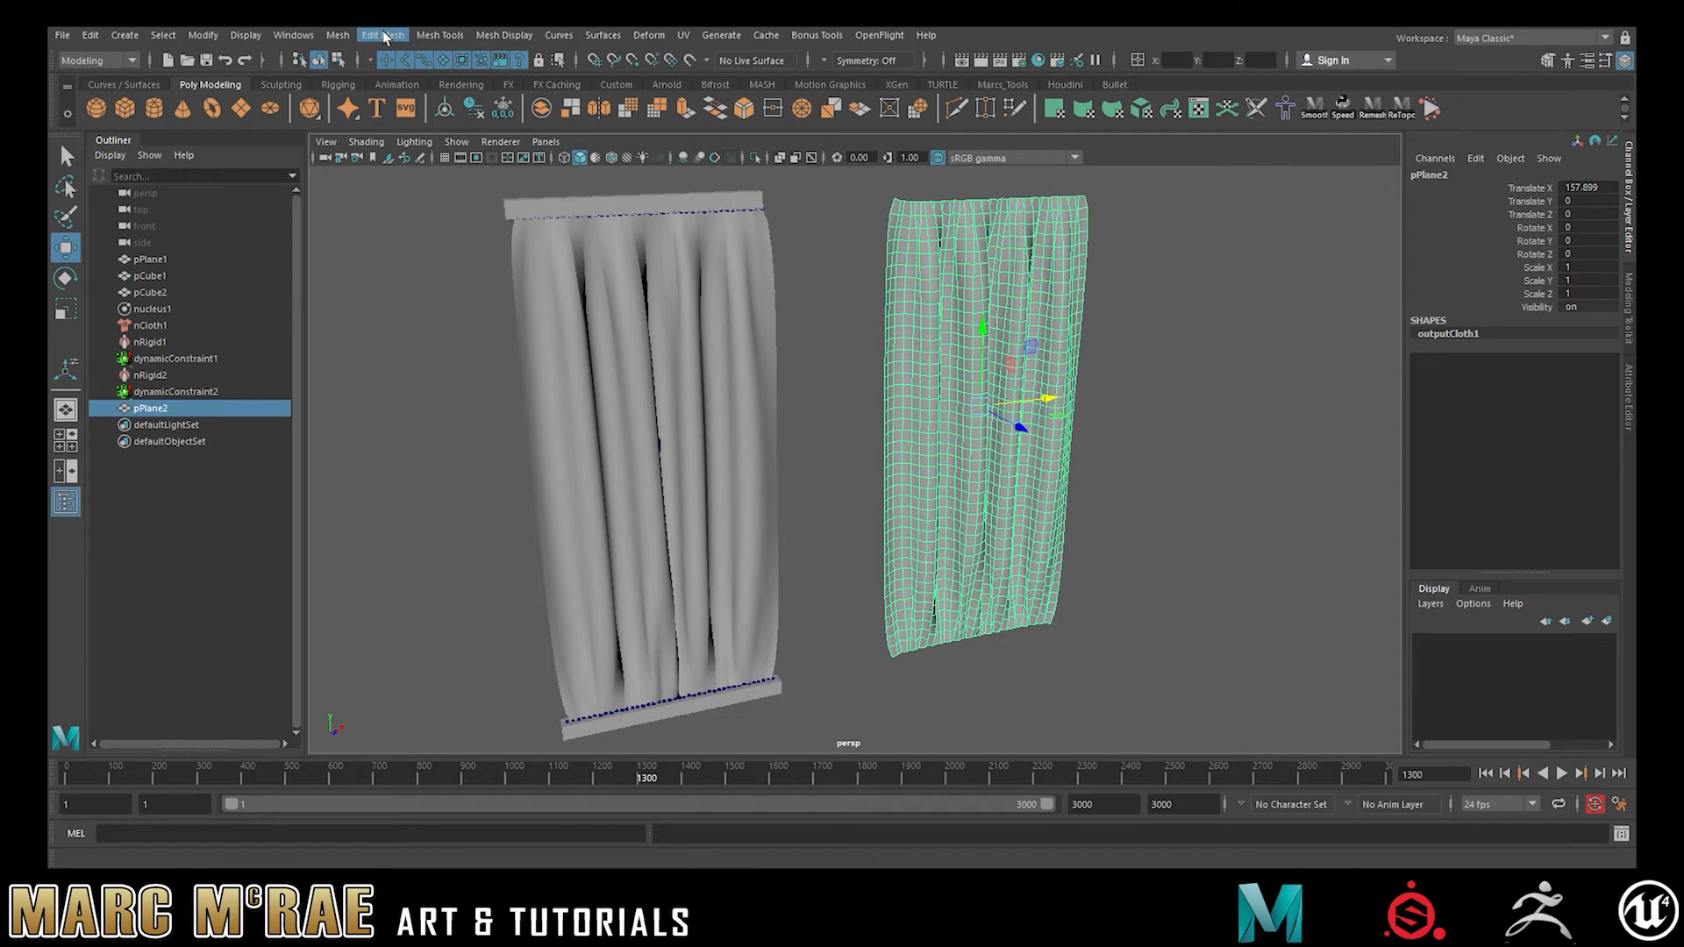
click(414, 308)
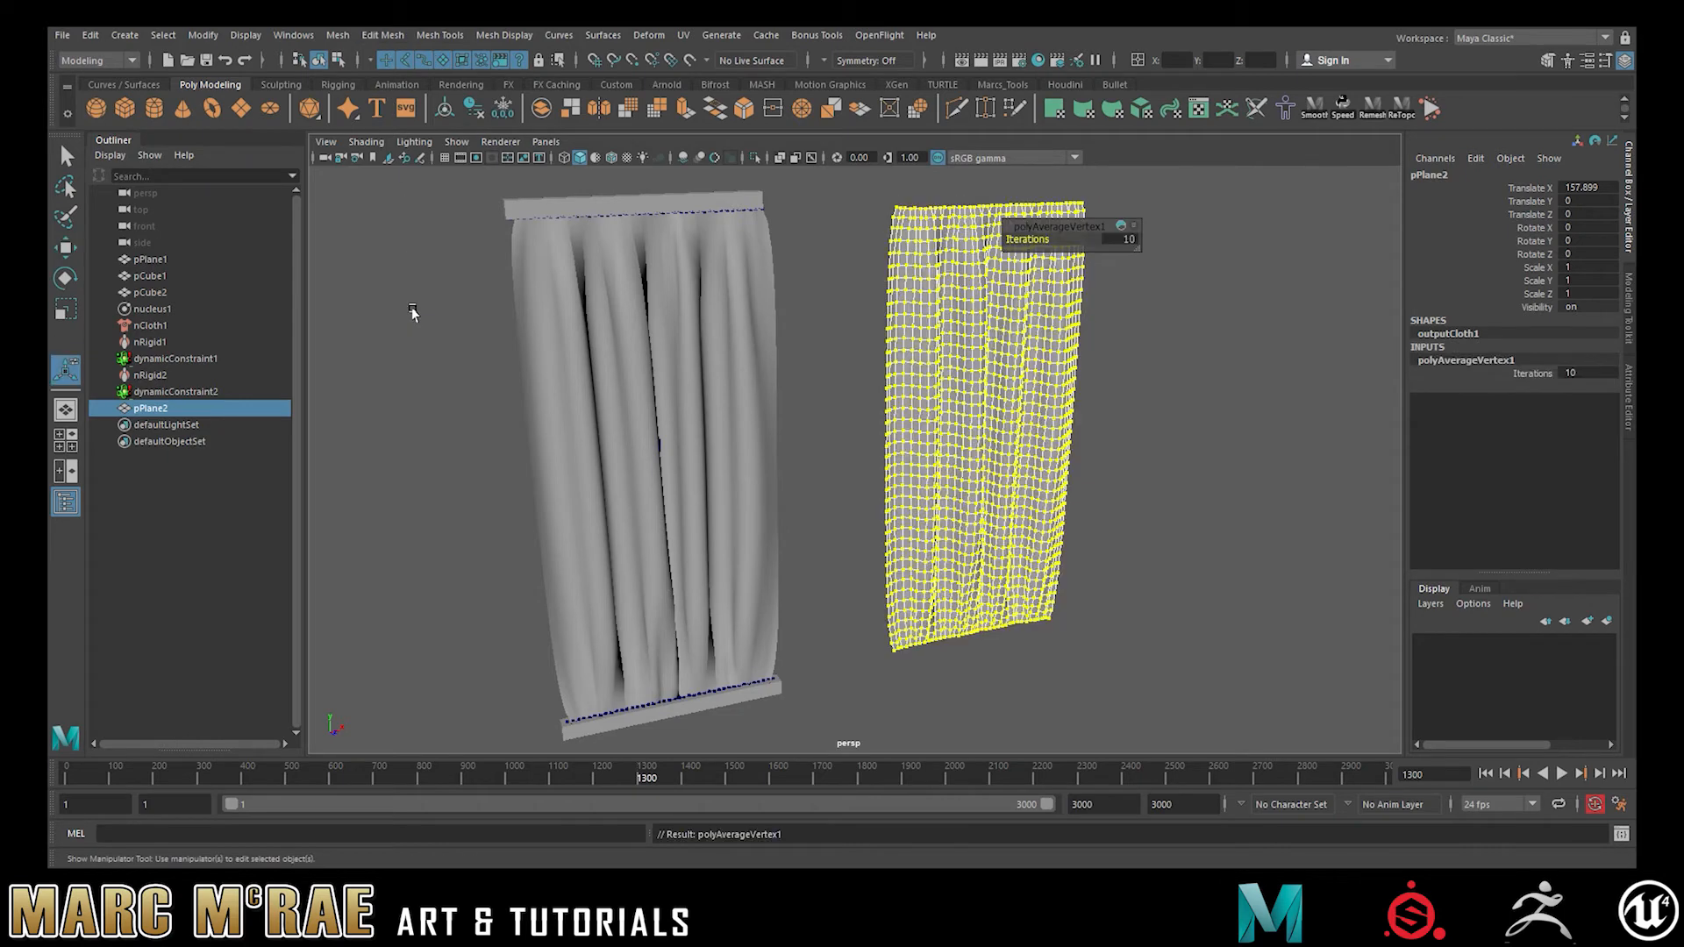
click(1211, 394)
alt+drag(1204, 478, 1029, 488)
click(1008, 455)
click(1045, 493)
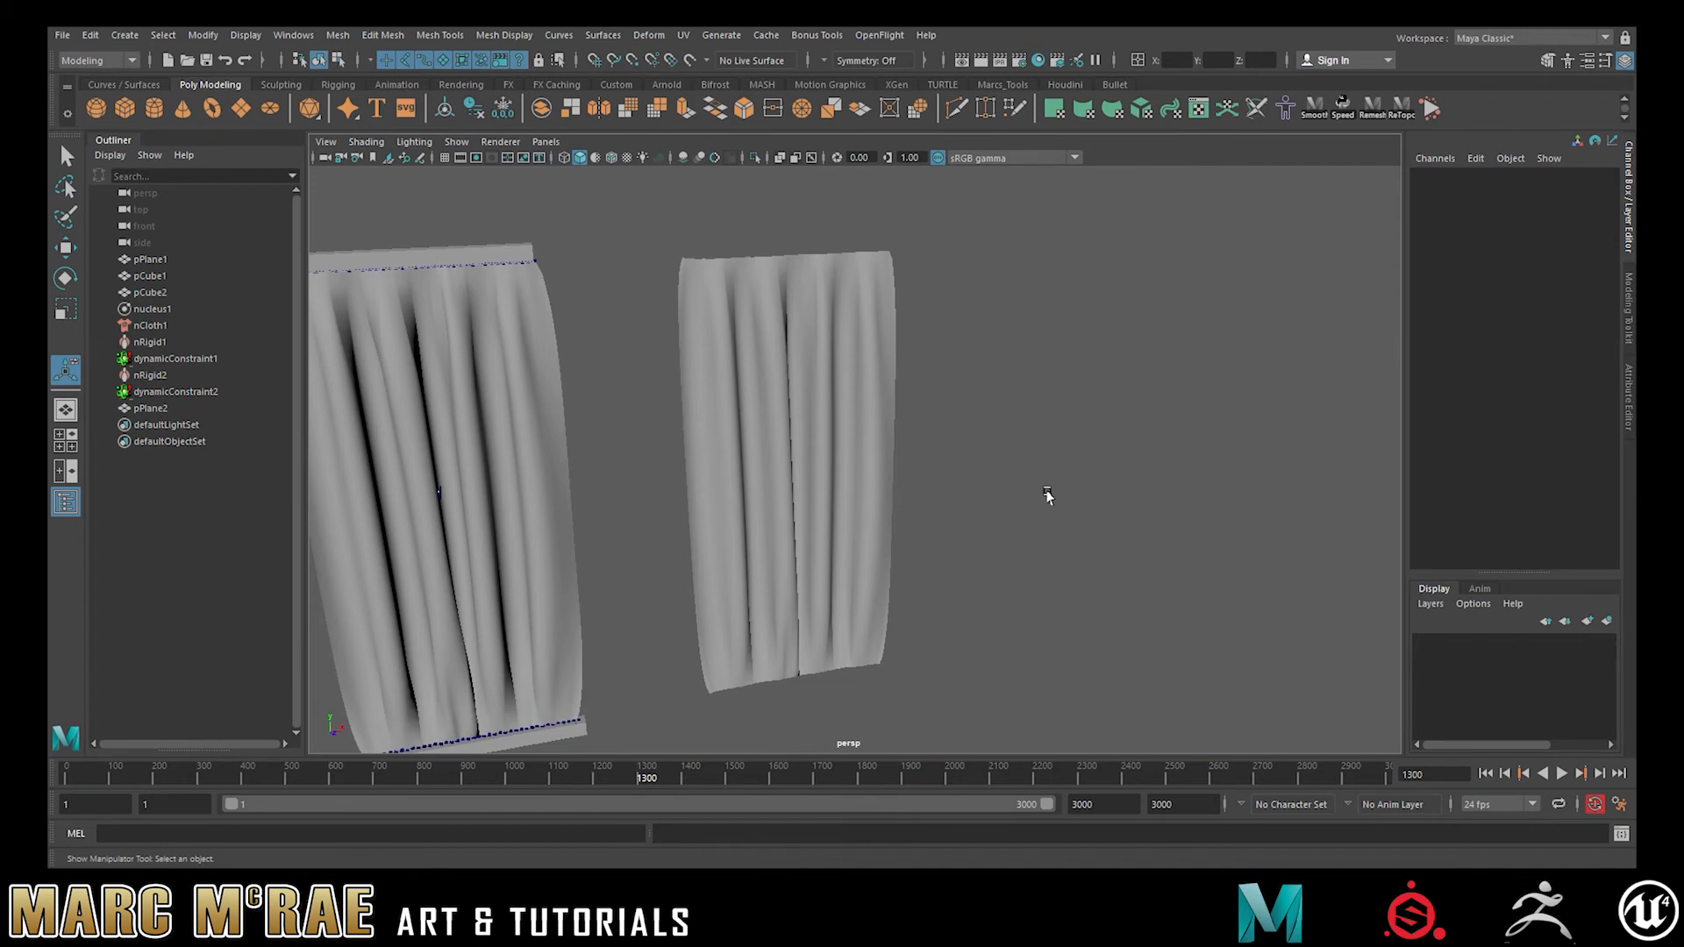
Step: Select the top bar, resume interactive playback, and widen the bar to an X scale of about 0.631
click(859, 465)
alt+drag(1007, 469, 1052, 465)
alt+middle_drag(1053, 466, 1184, 482)
click(737, 278)
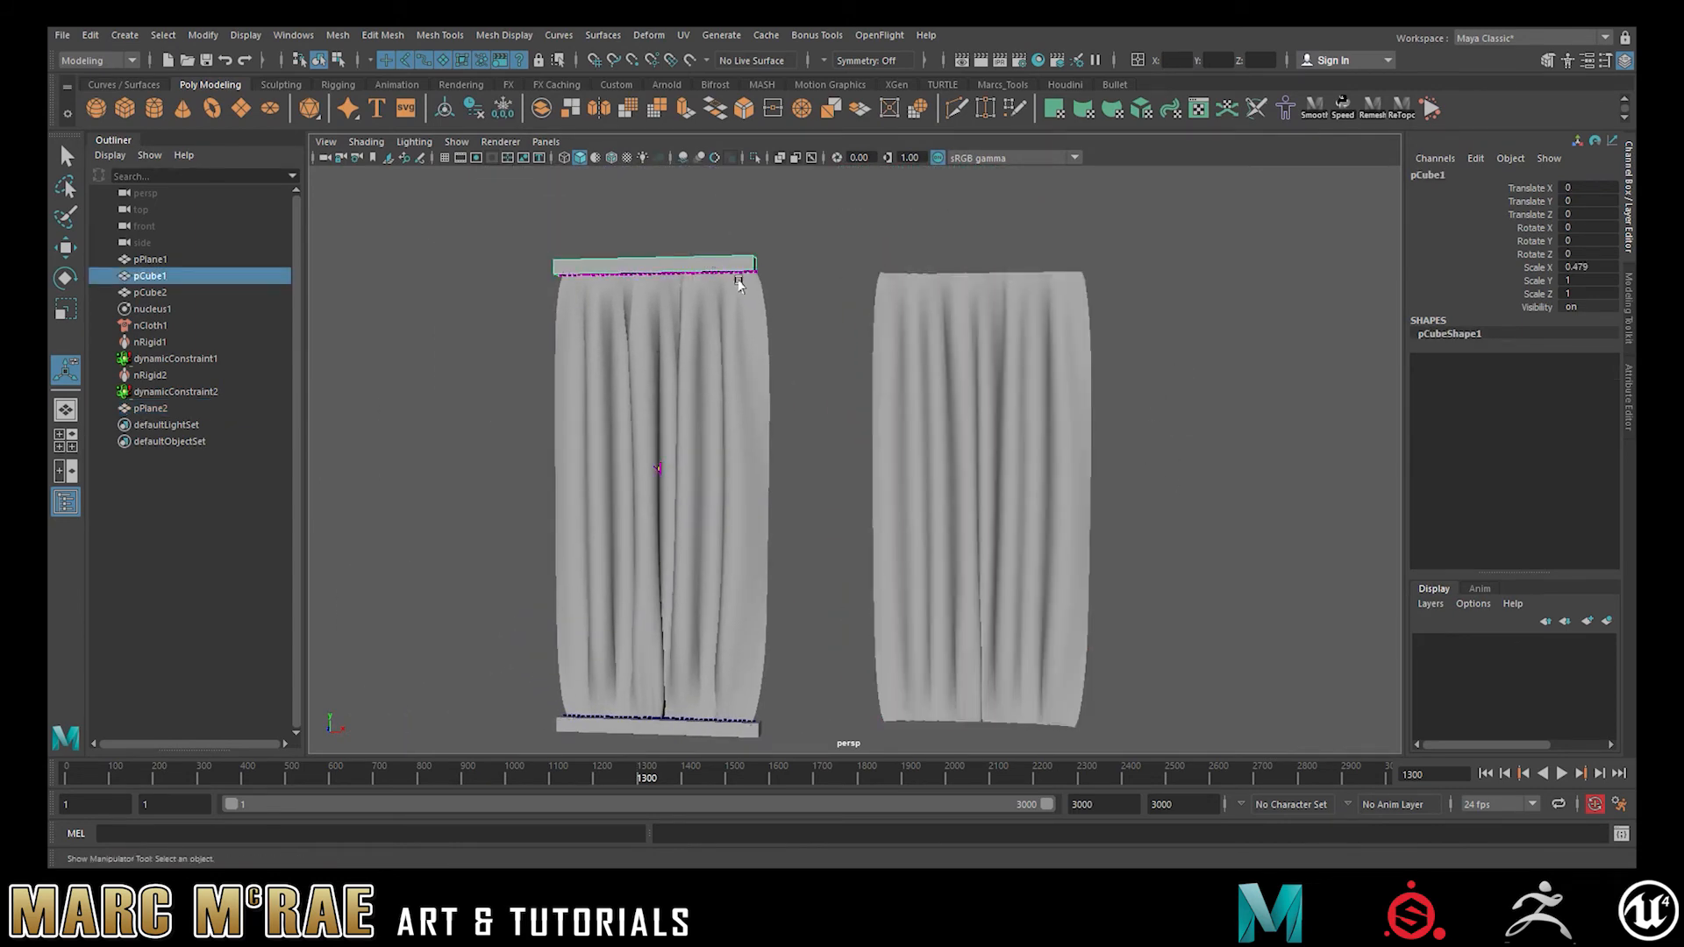
click(755, 402)
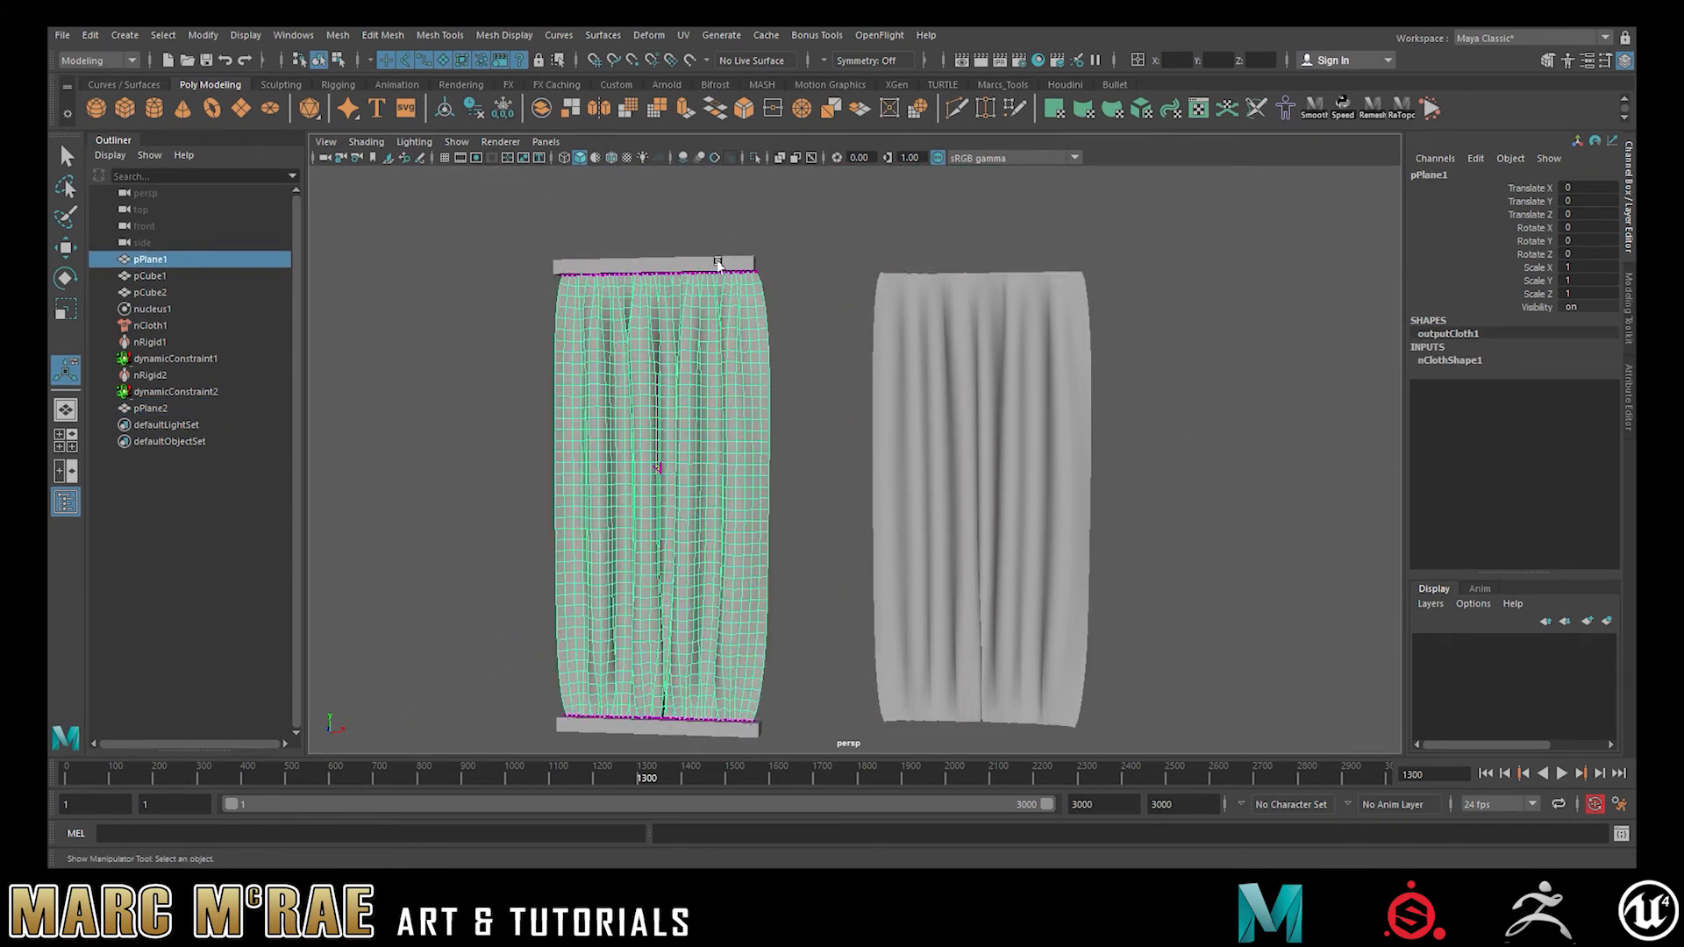
click(717, 263)
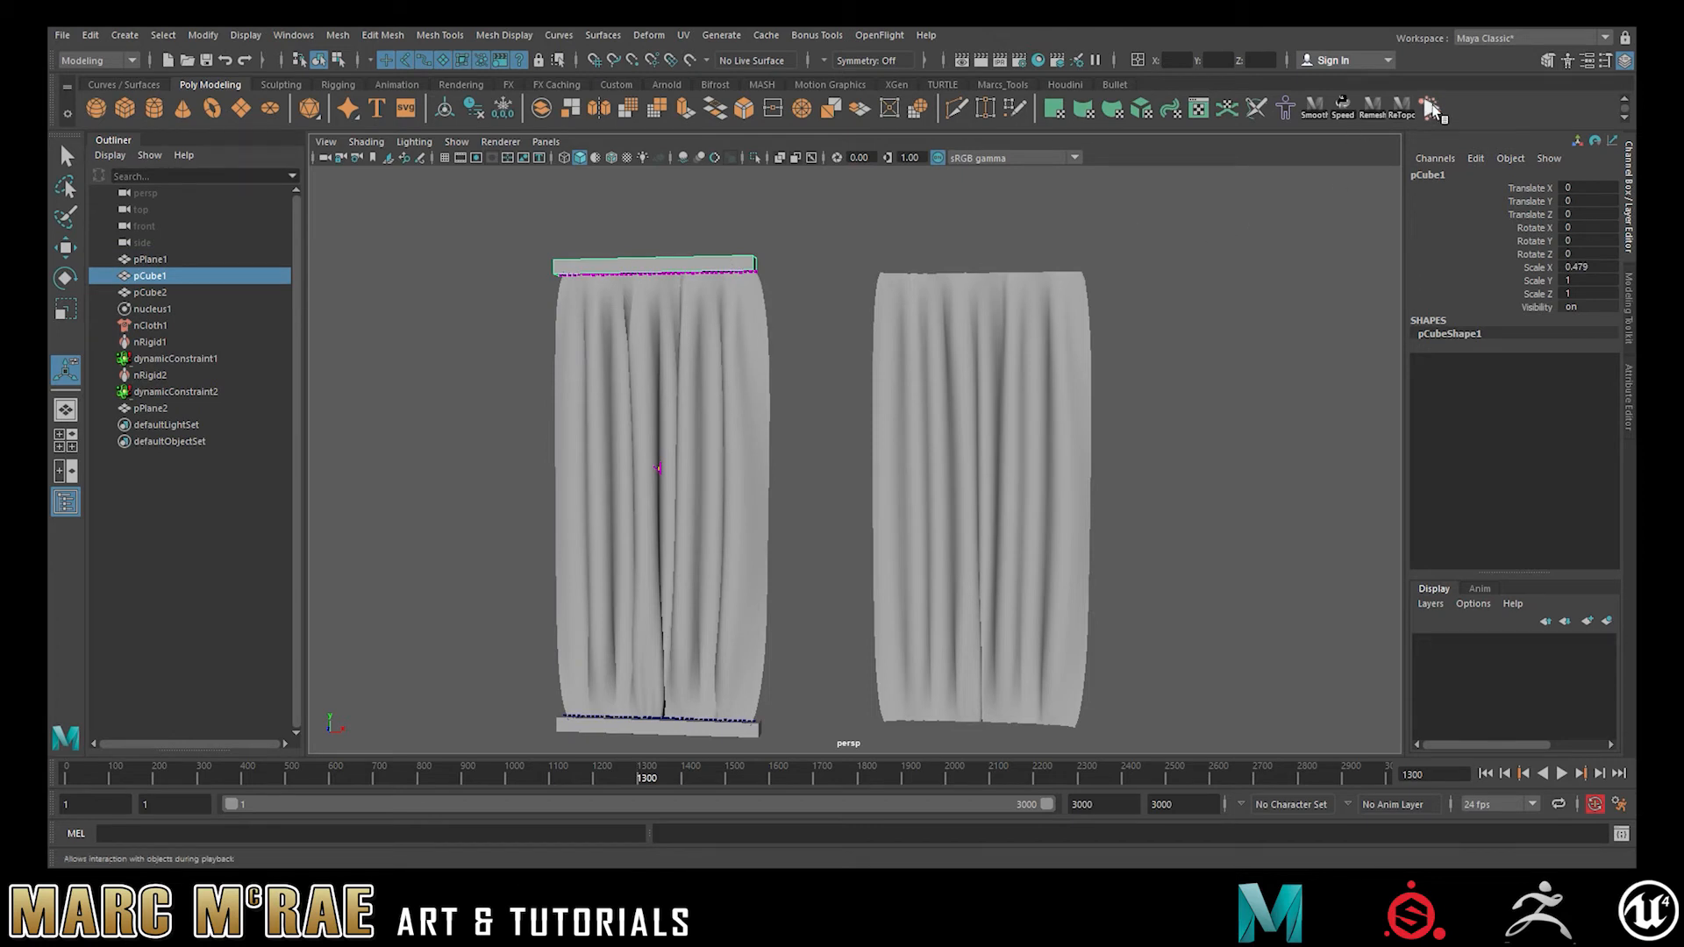
click(1431, 108)
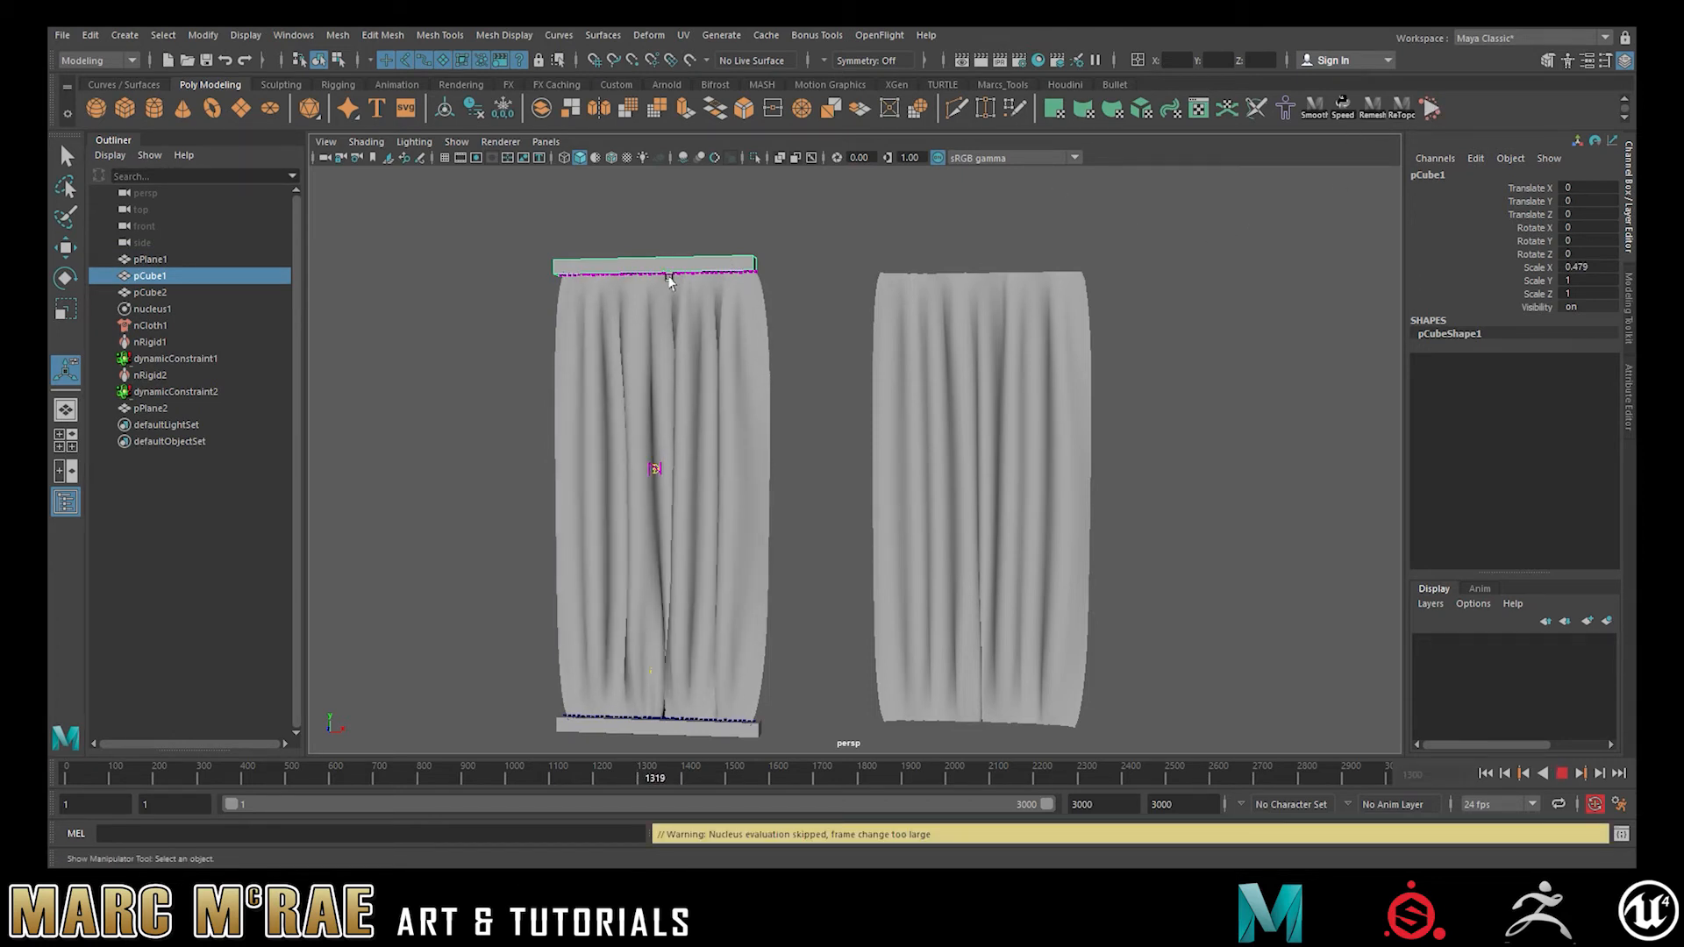
key(r)
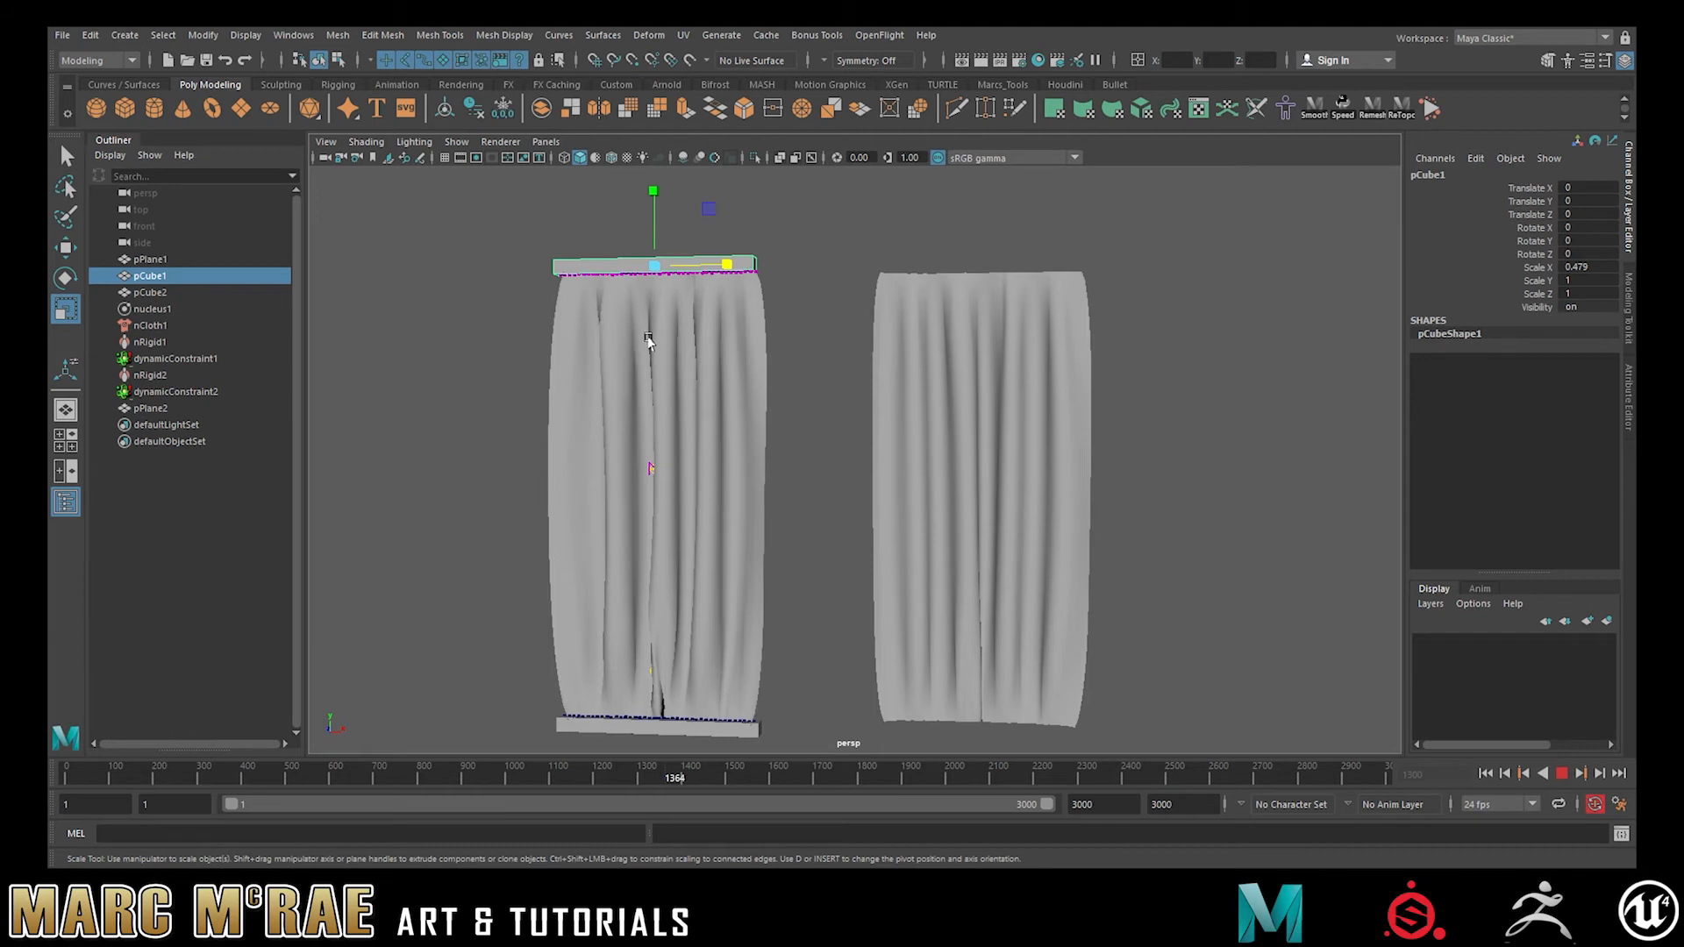
drag(729, 272, 724, 270)
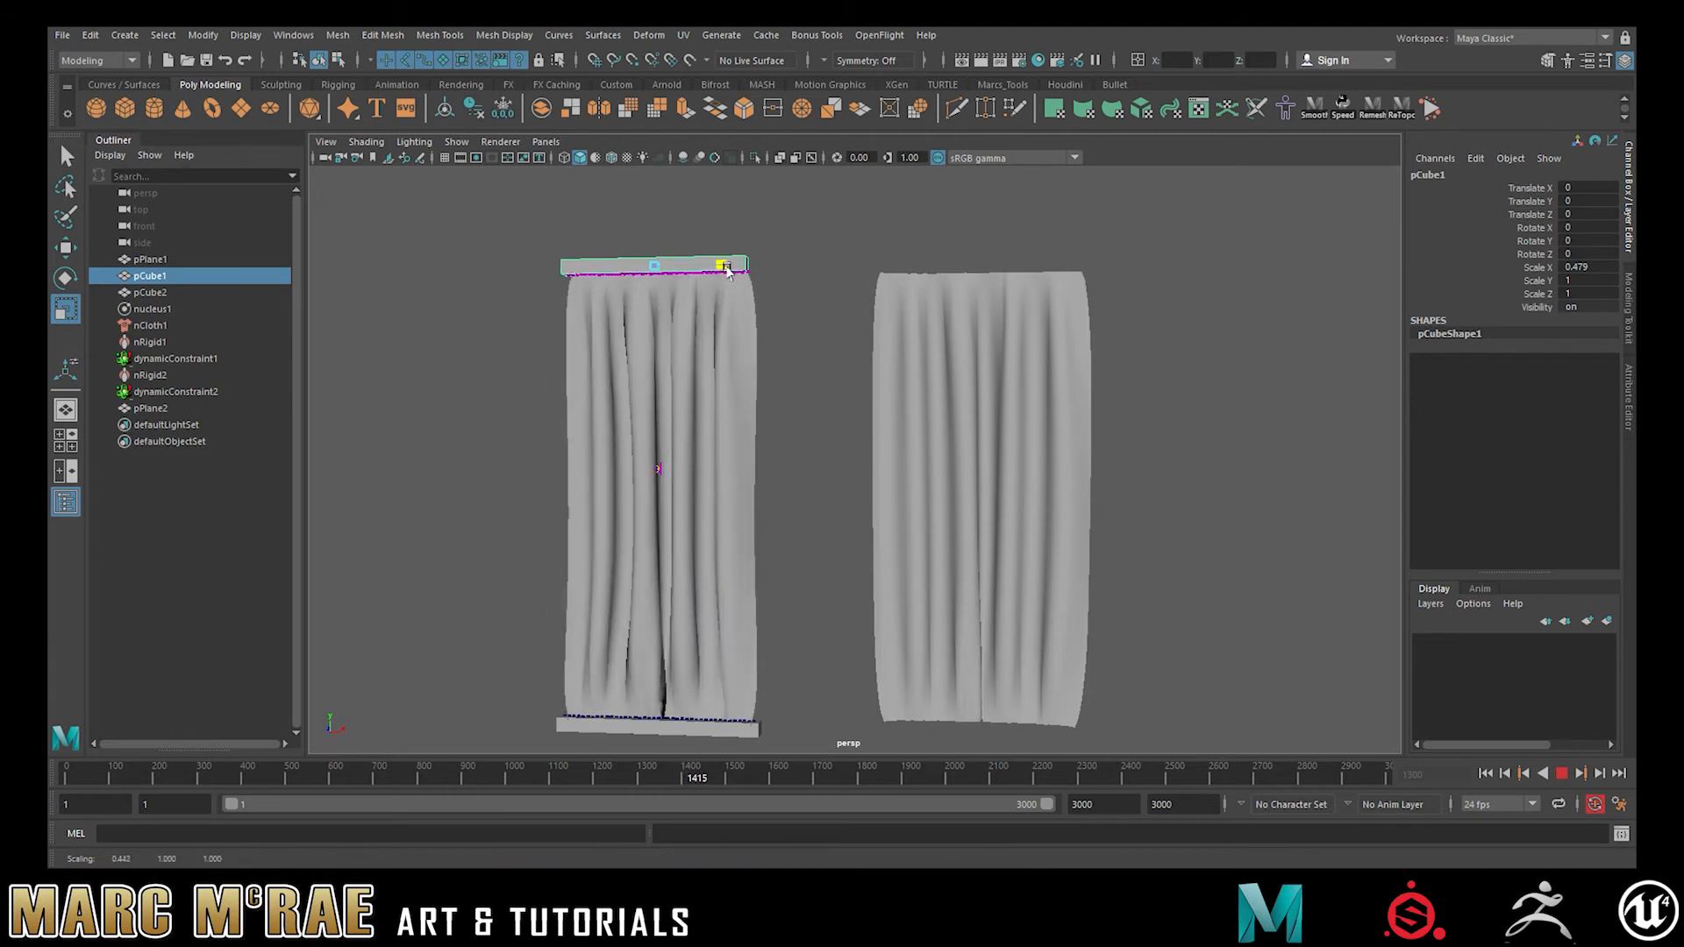
drag(754, 273, 750, 273)
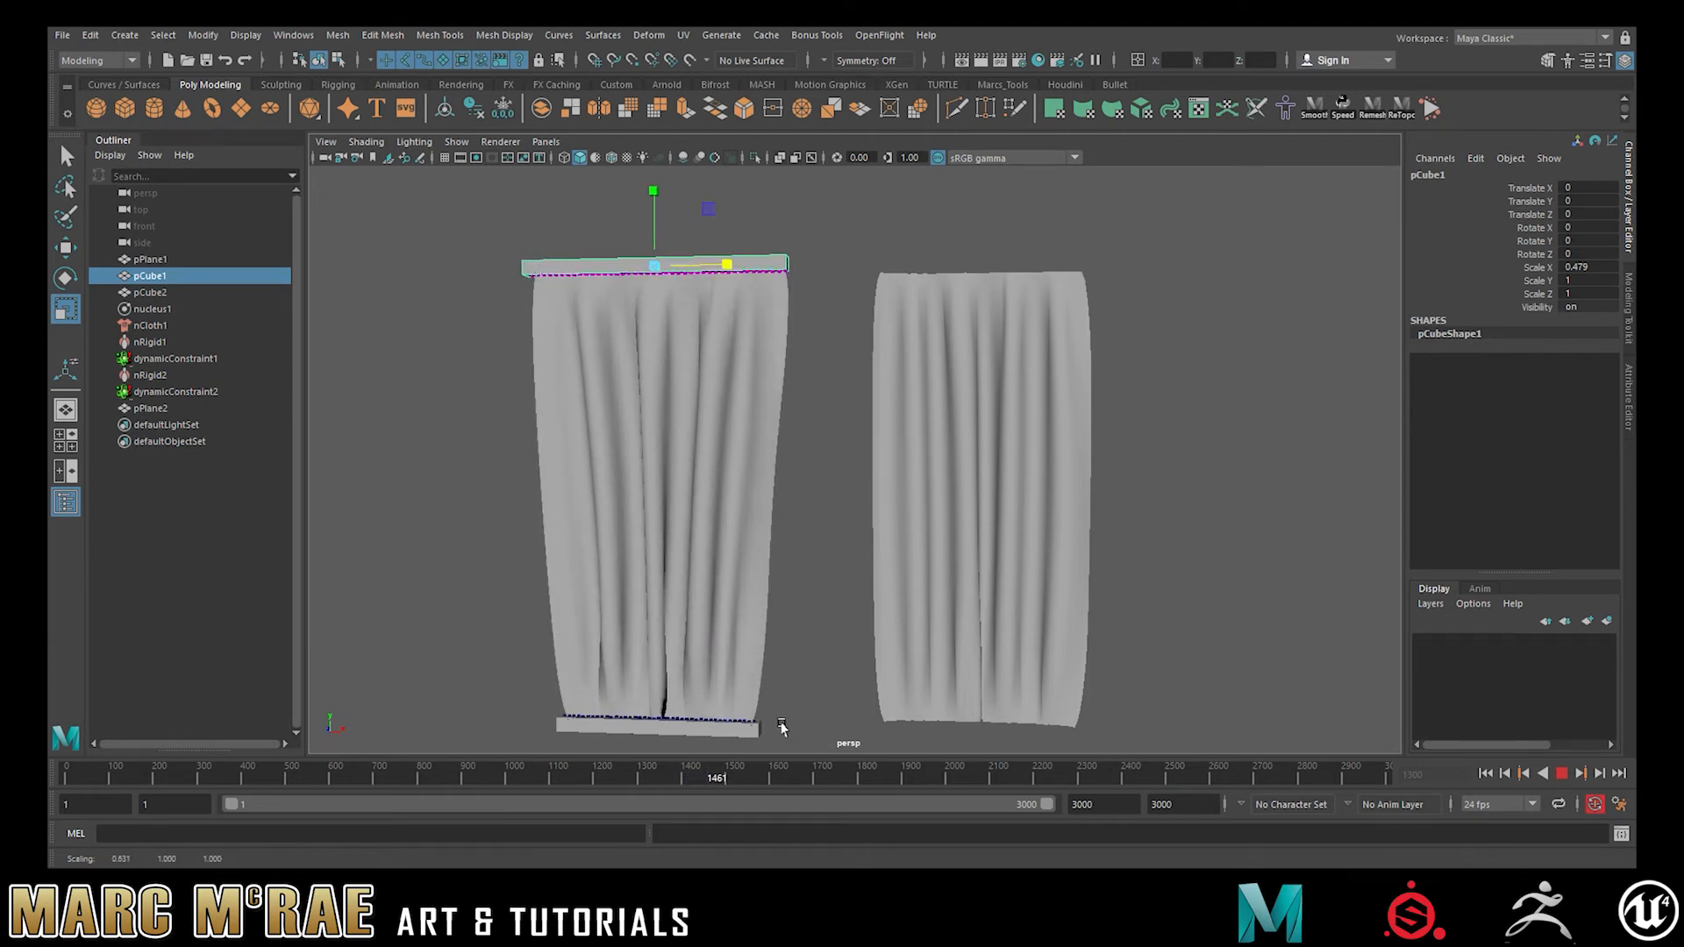
Step: Shift the bottom bar to about X 3.175, scale its width to about 0.644, and stop the simulation at frame 1851
click(716, 719)
drag(731, 728, 756, 733)
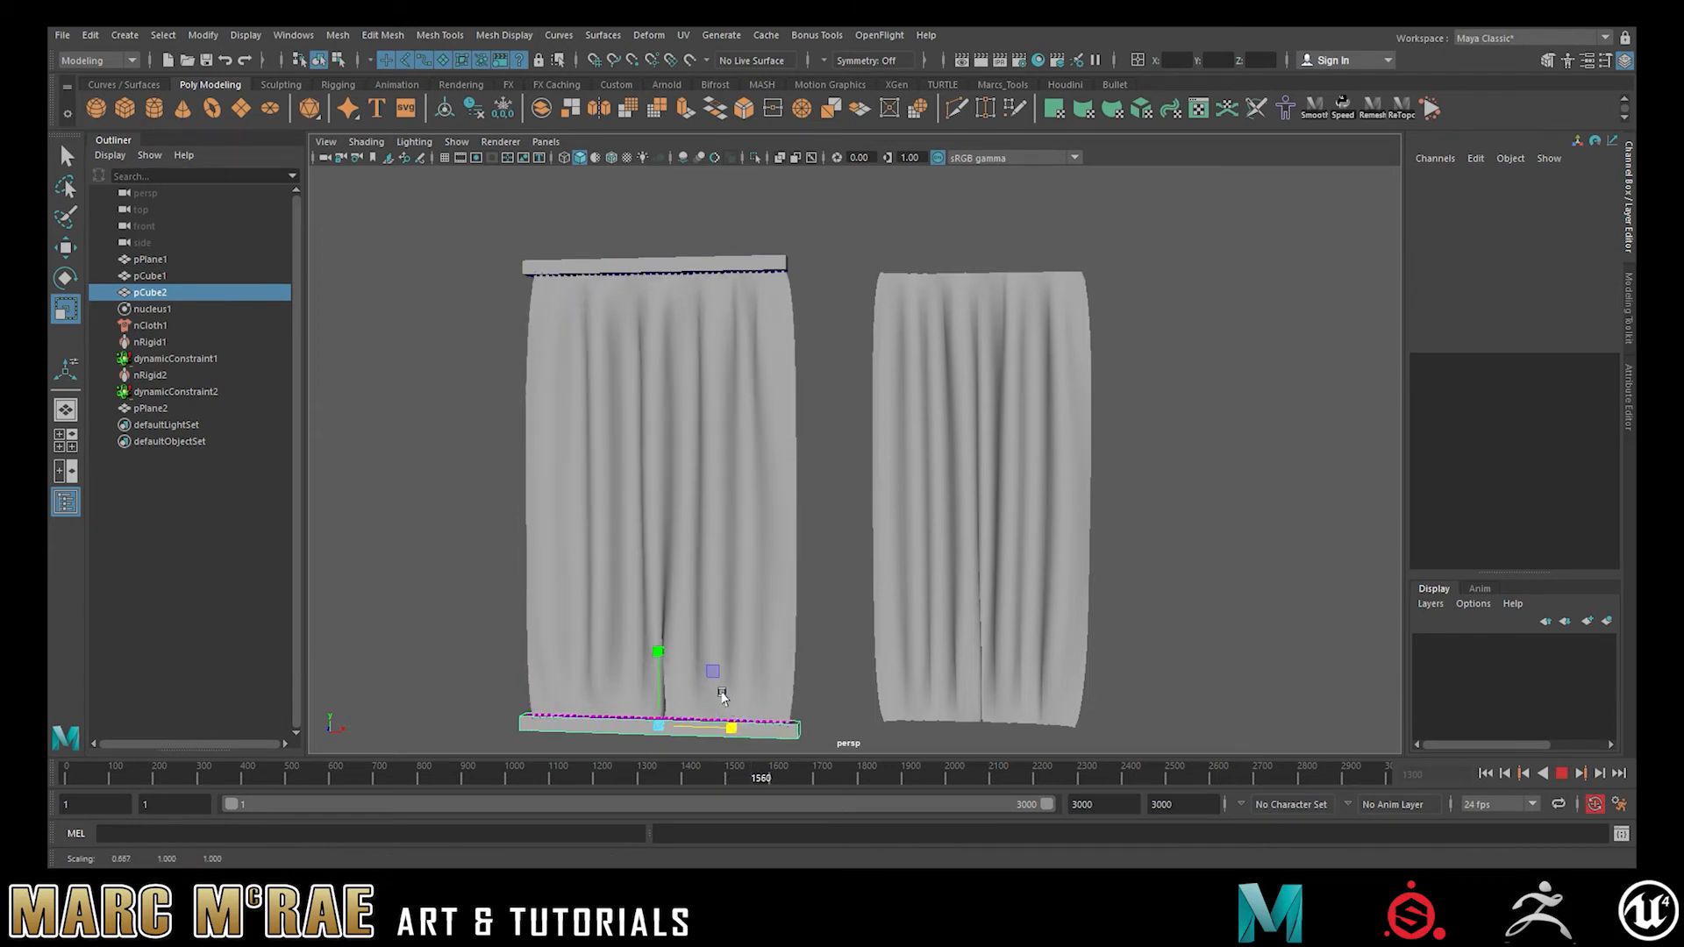
key(w)
drag(707, 669, 707, 669)
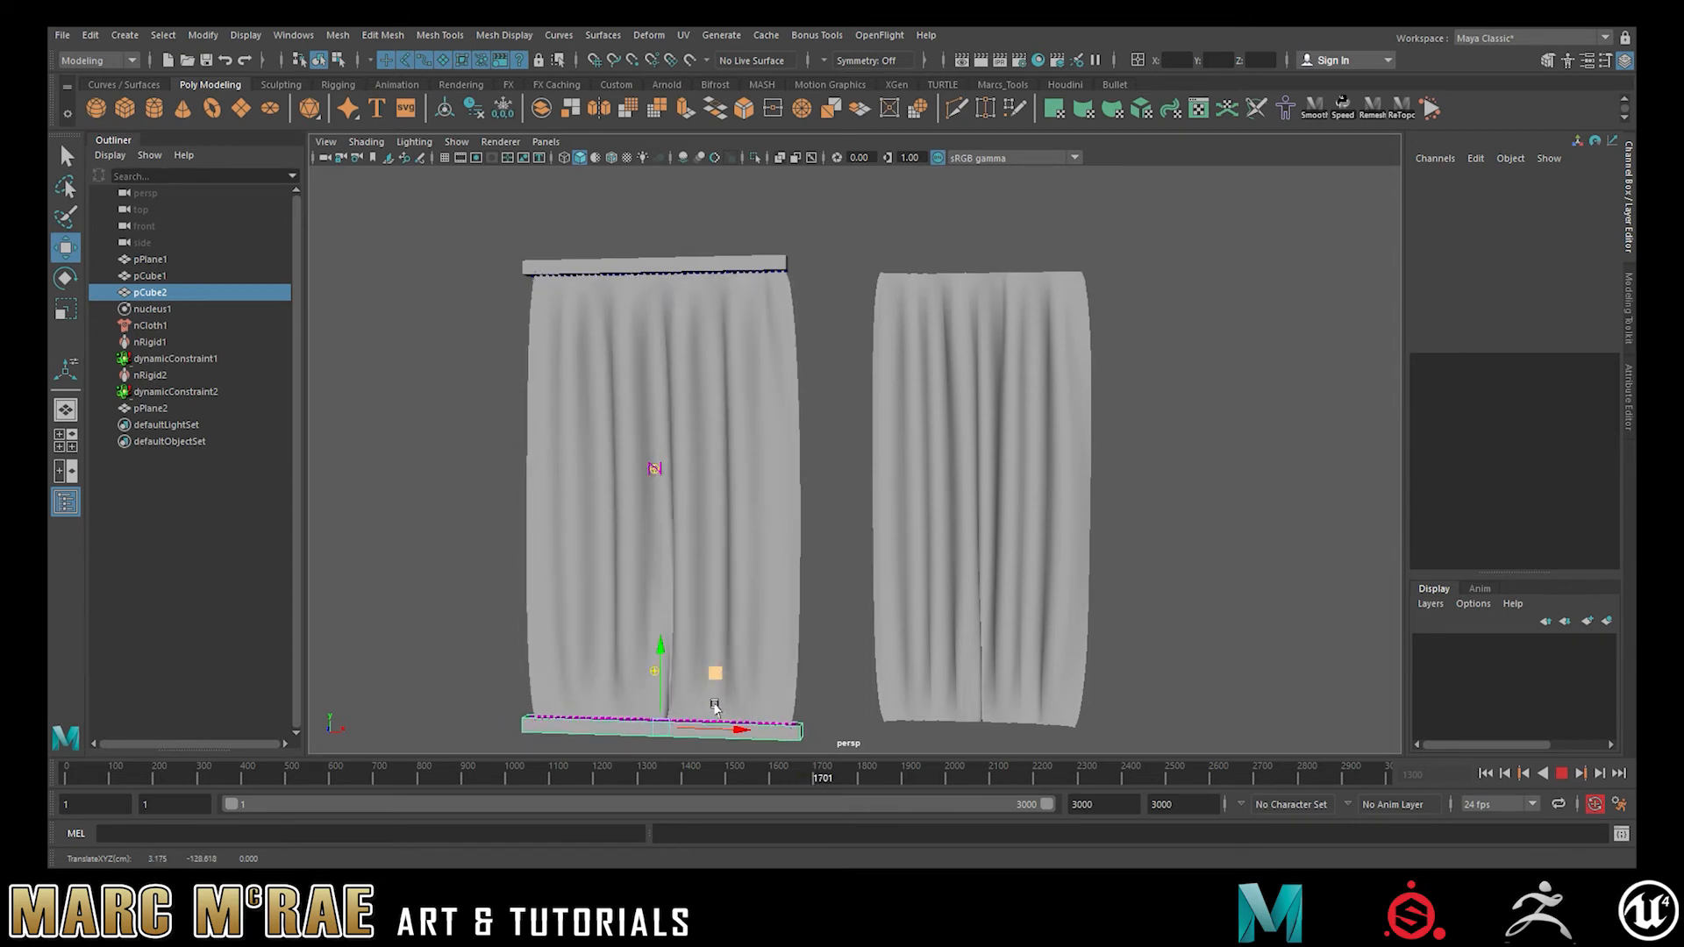
key(r)
drag(730, 729, 726, 731)
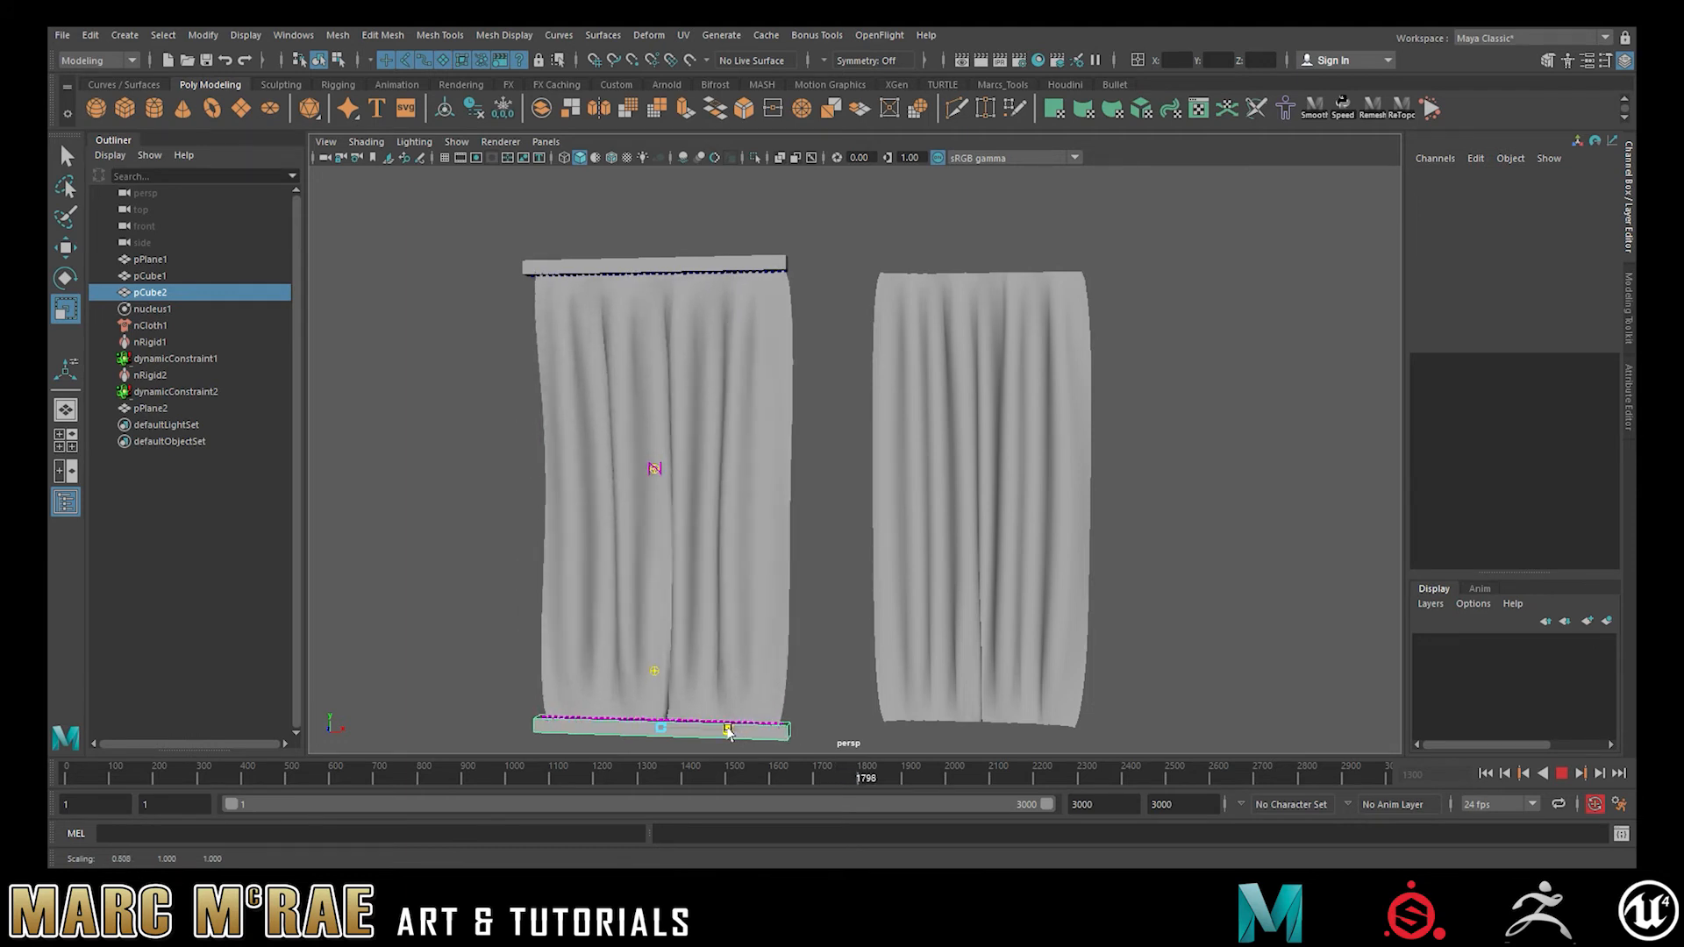
click(1563, 775)
Step: Duplicate the re-draped cloth plane and move the copy along X to about 295.9
click(712, 479)
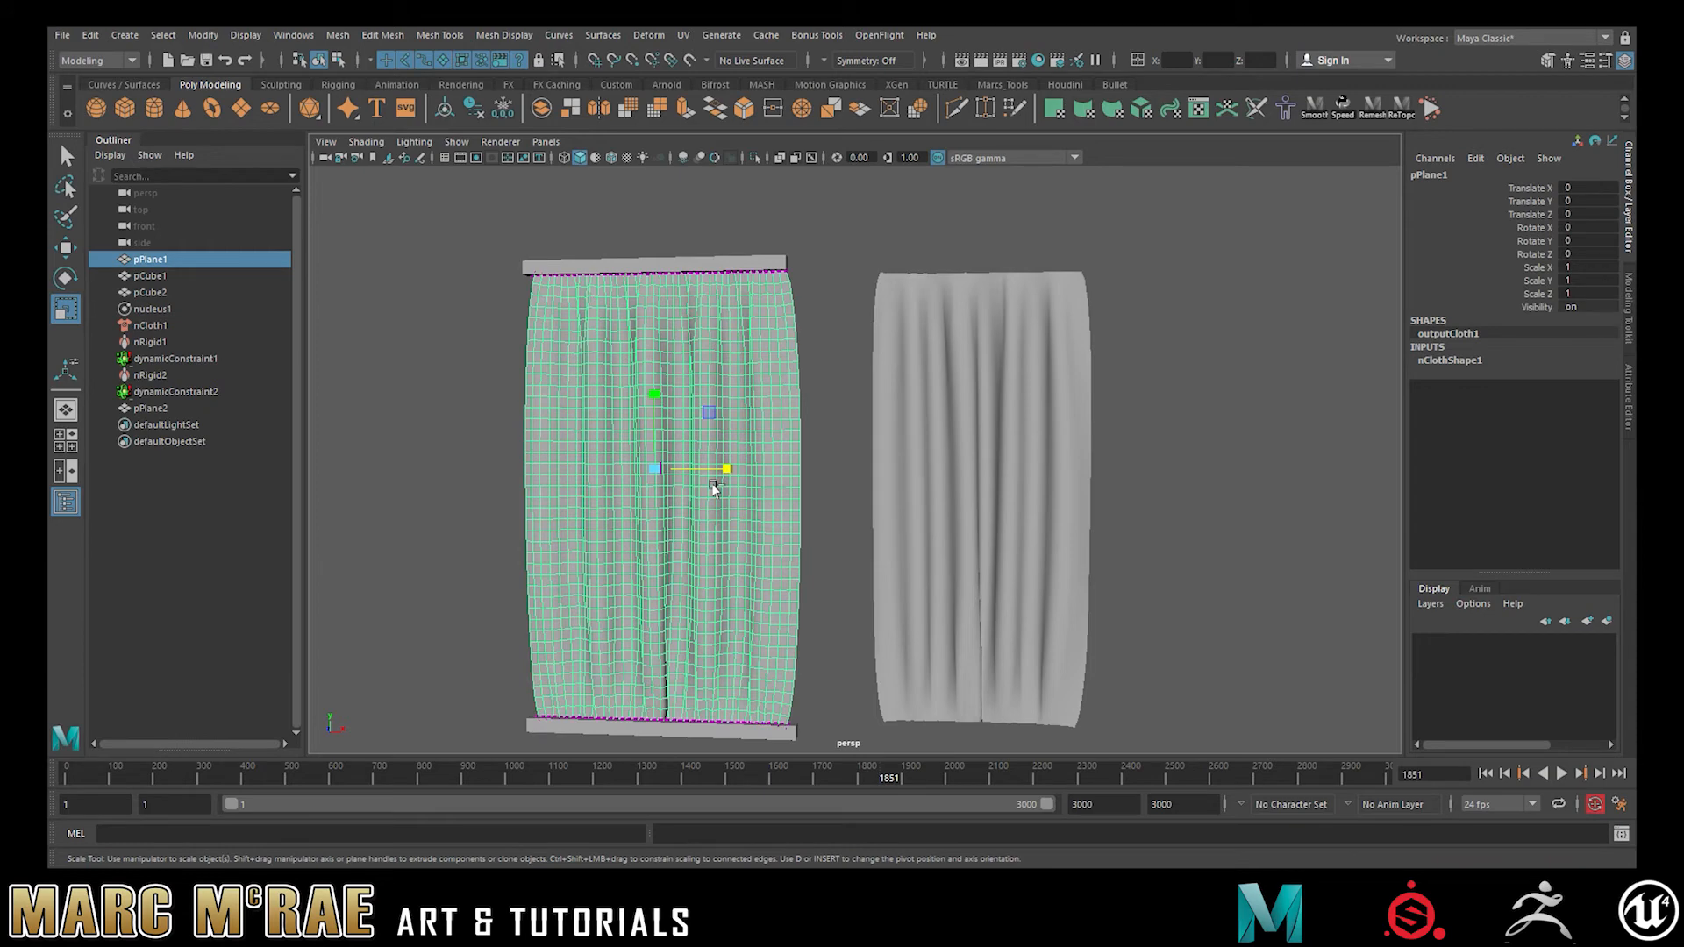
key(ctrl+d)
key(w)
drag(725, 470, 1345, 465)
alt+middle_drag(1346, 466, 912, 342)
alt+drag(912, 342, 996, 357)
Step: Smooth the new curtain copy with Average Vertices at 10 iterations and check its folds
click(382, 35)
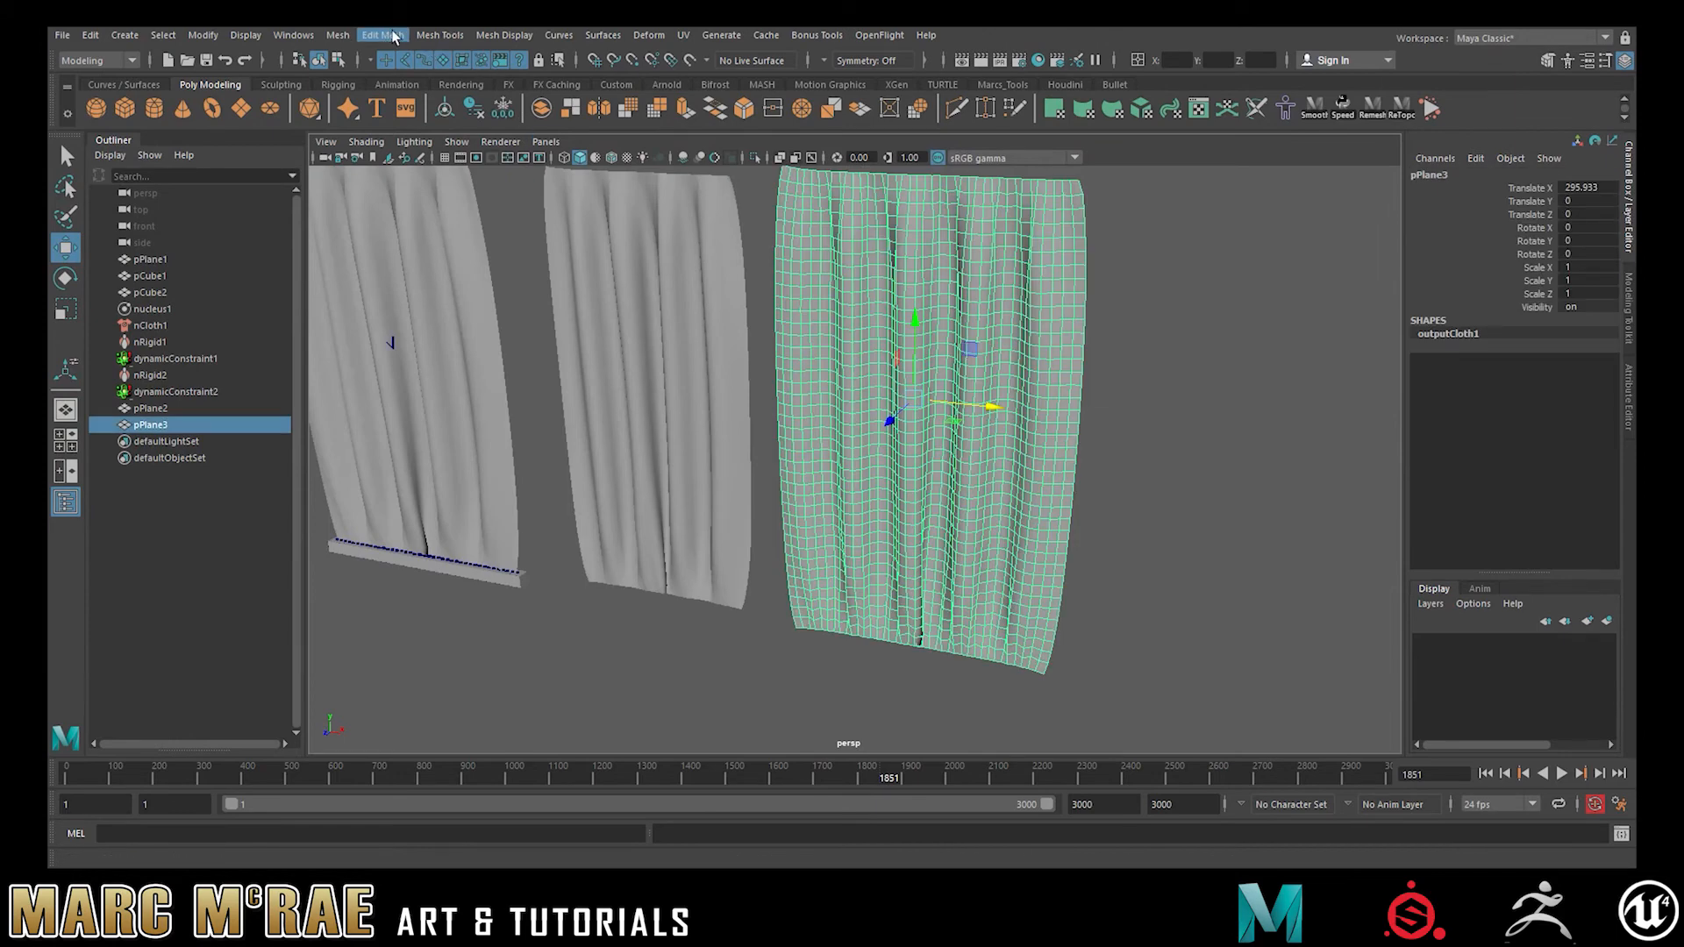
click(422, 314)
click(1105, 446)
alt+drag(1113, 447, 1247, 456)
click(970, 391)
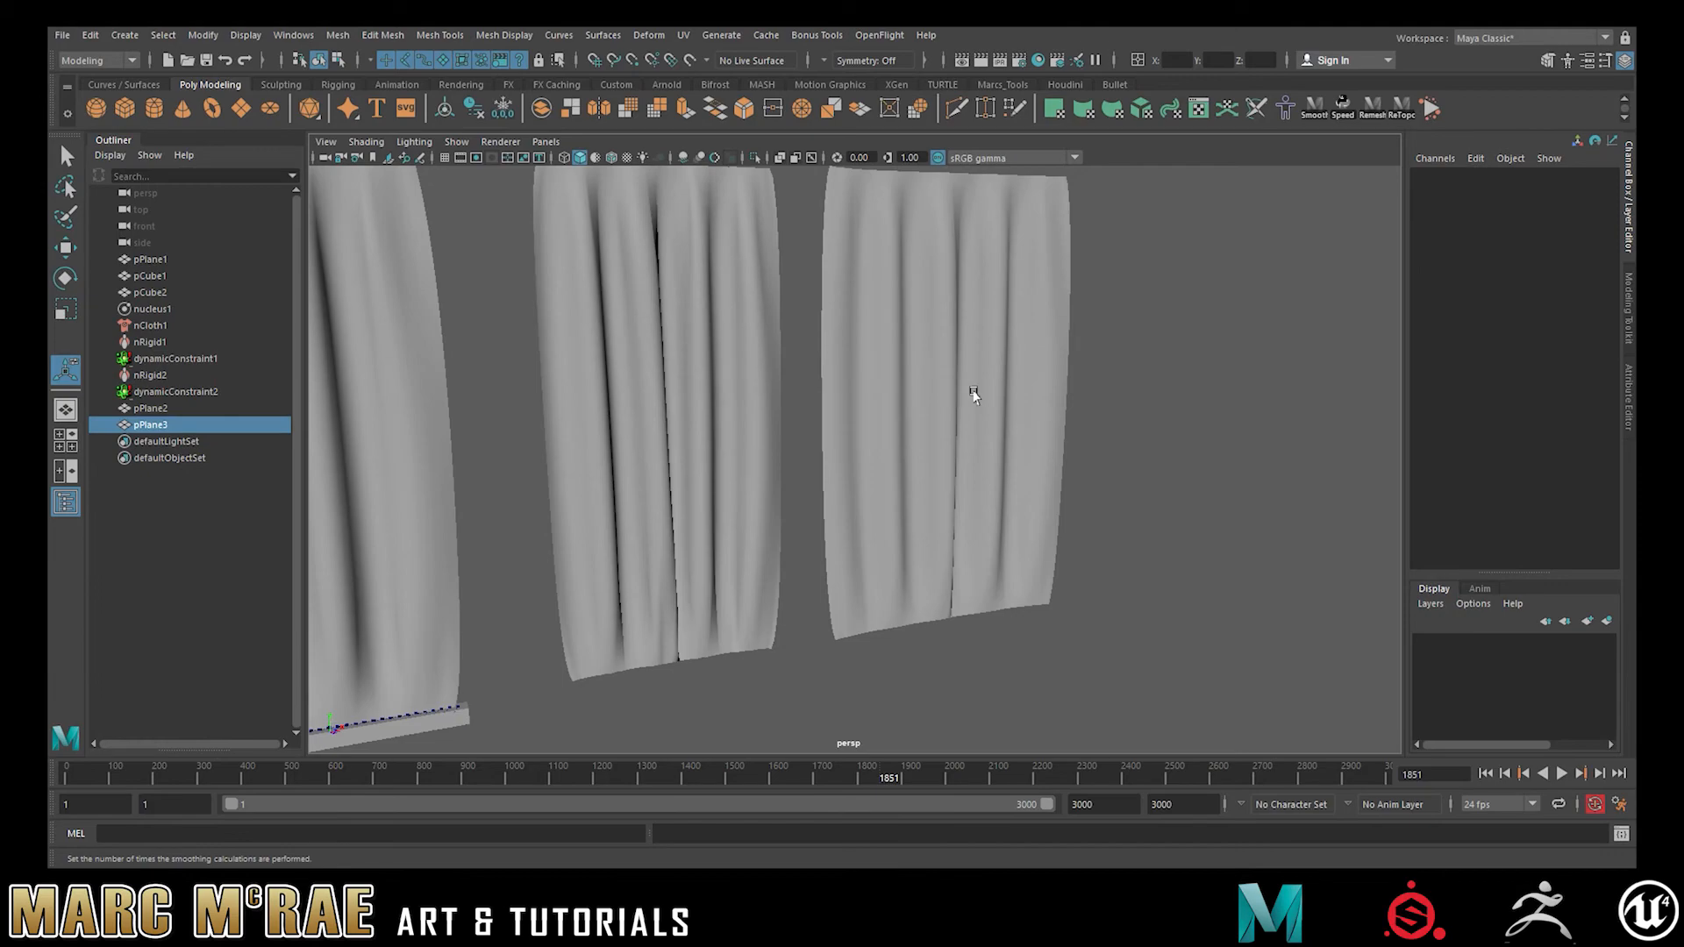
alt+drag(962, 465, 815, 412)
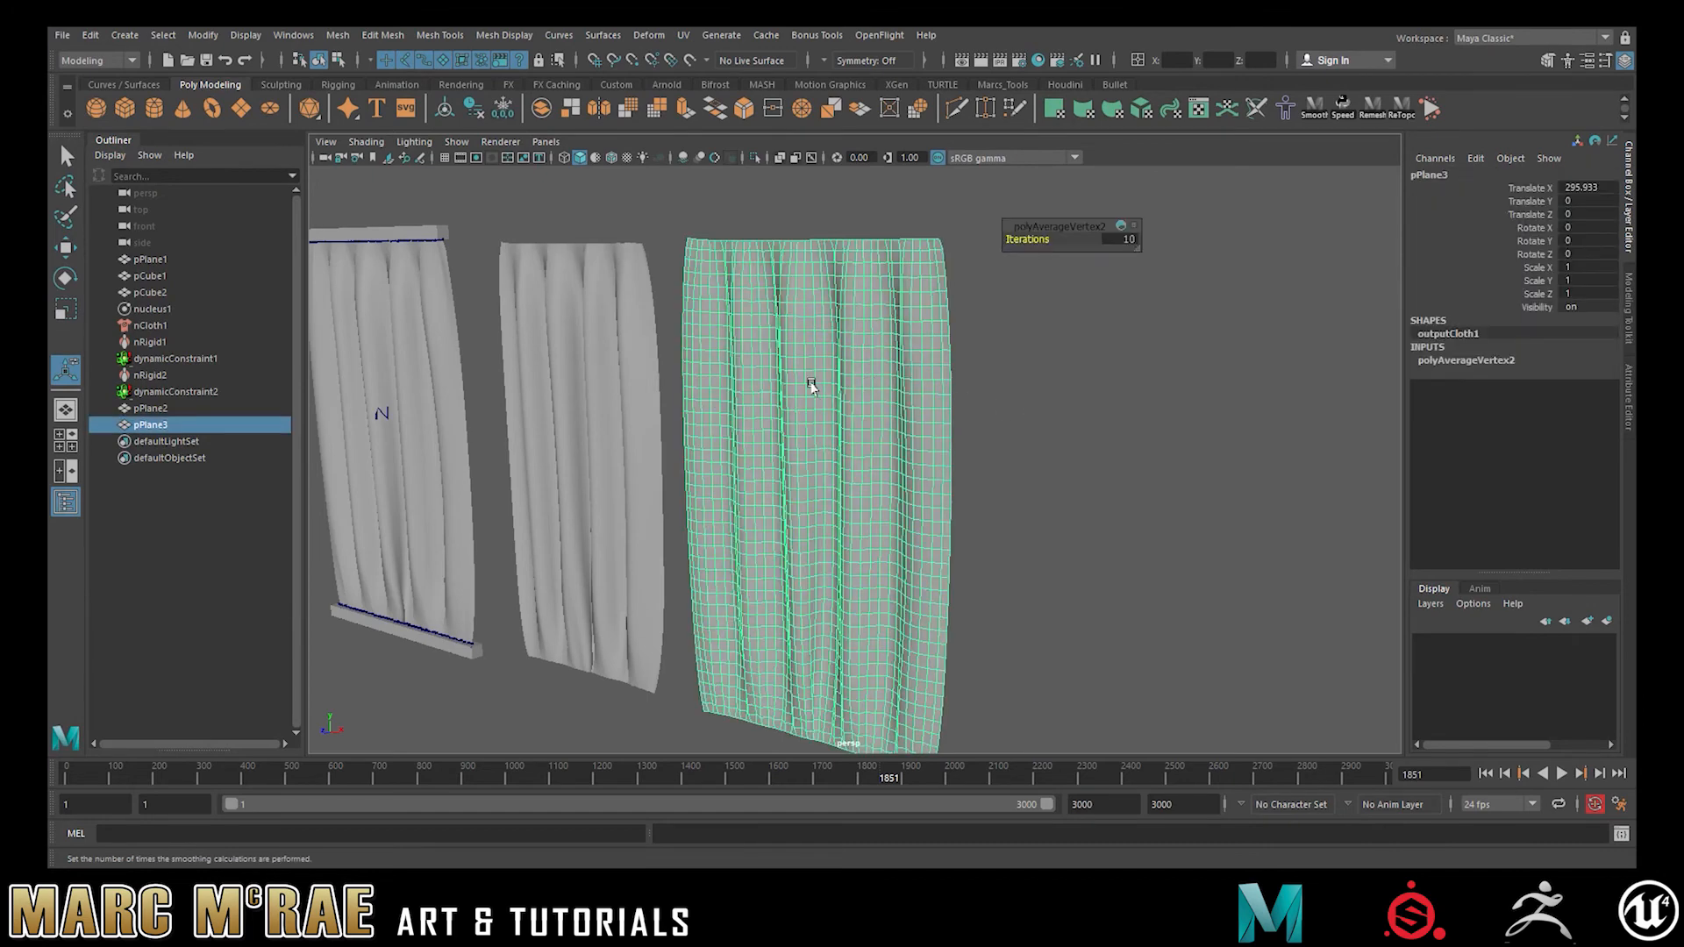
mouse_move(962, 380)
alt+mouse_down()
mouse_move(1033, 379)
mouse_move(954, 380)
alt+mouse_up()
Step: Try extruding the new curtain copy with a thickness of 0.01
key(ctrl+e)
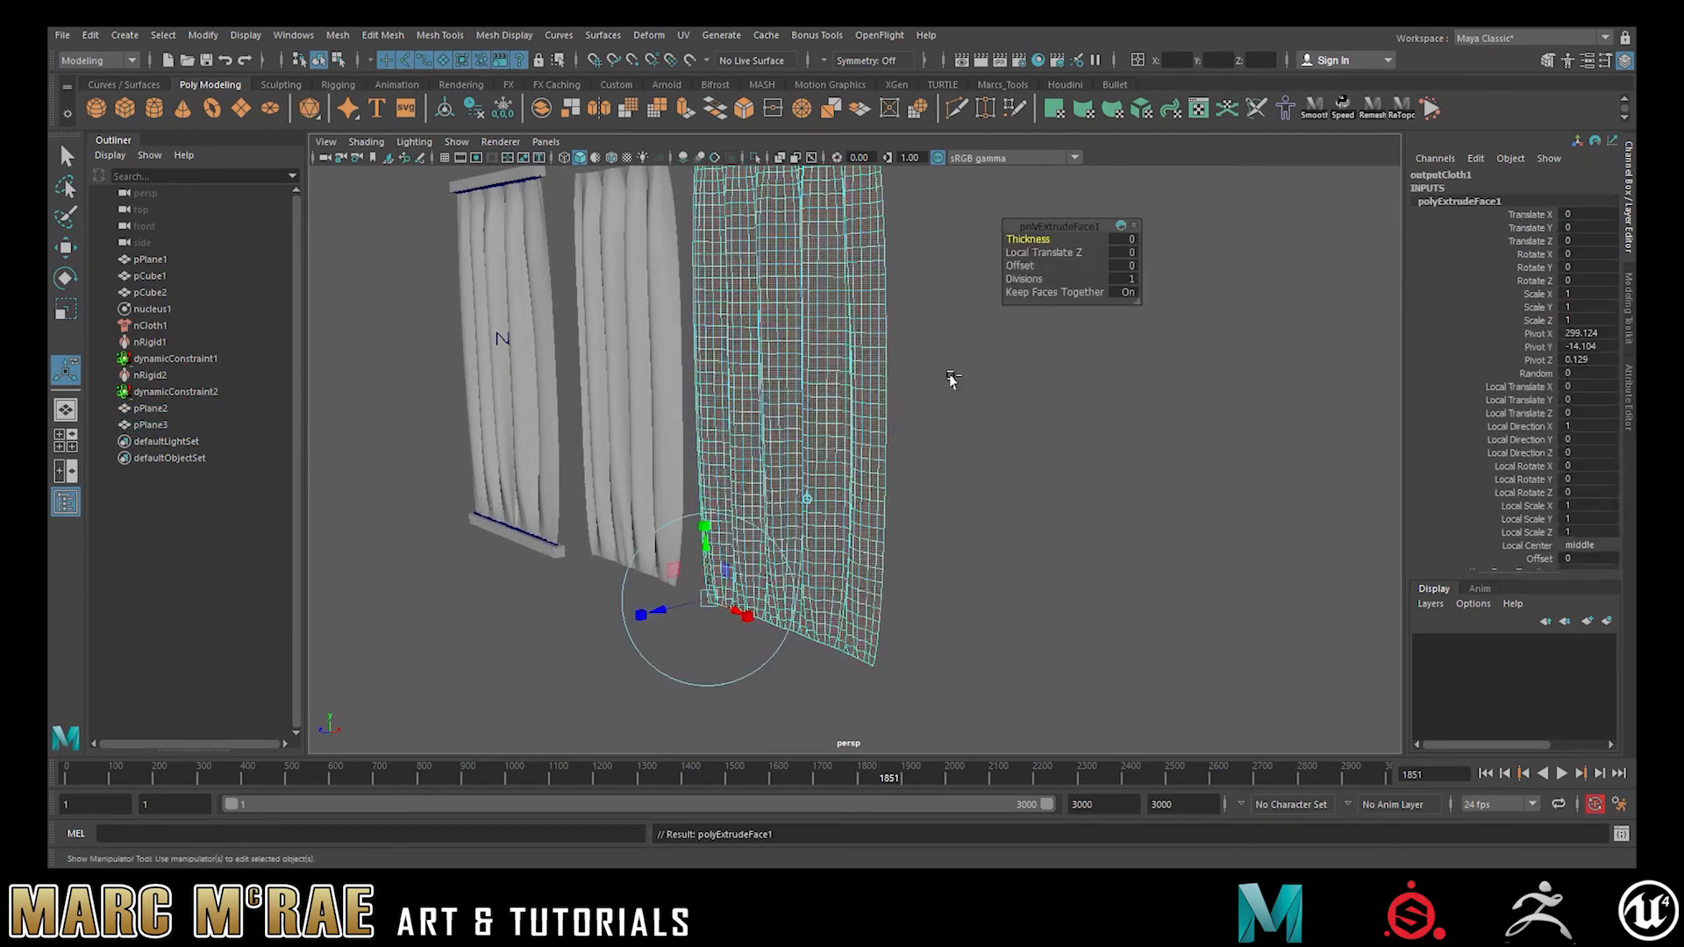
click(1124, 238)
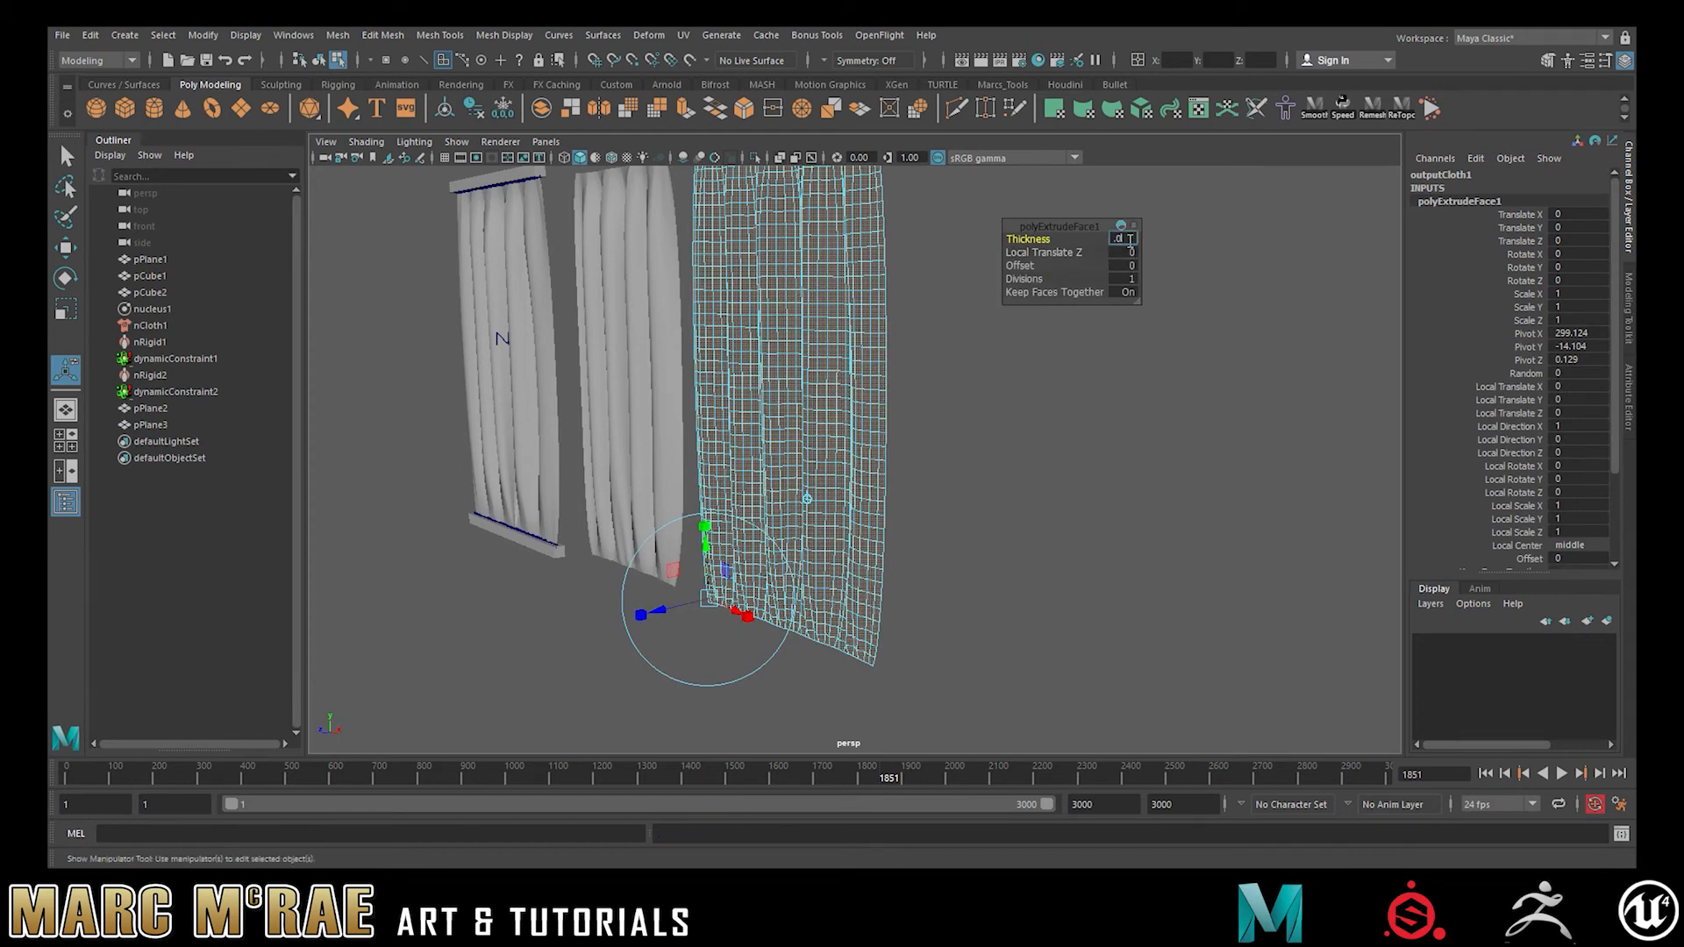
text(.01)
key(Return)
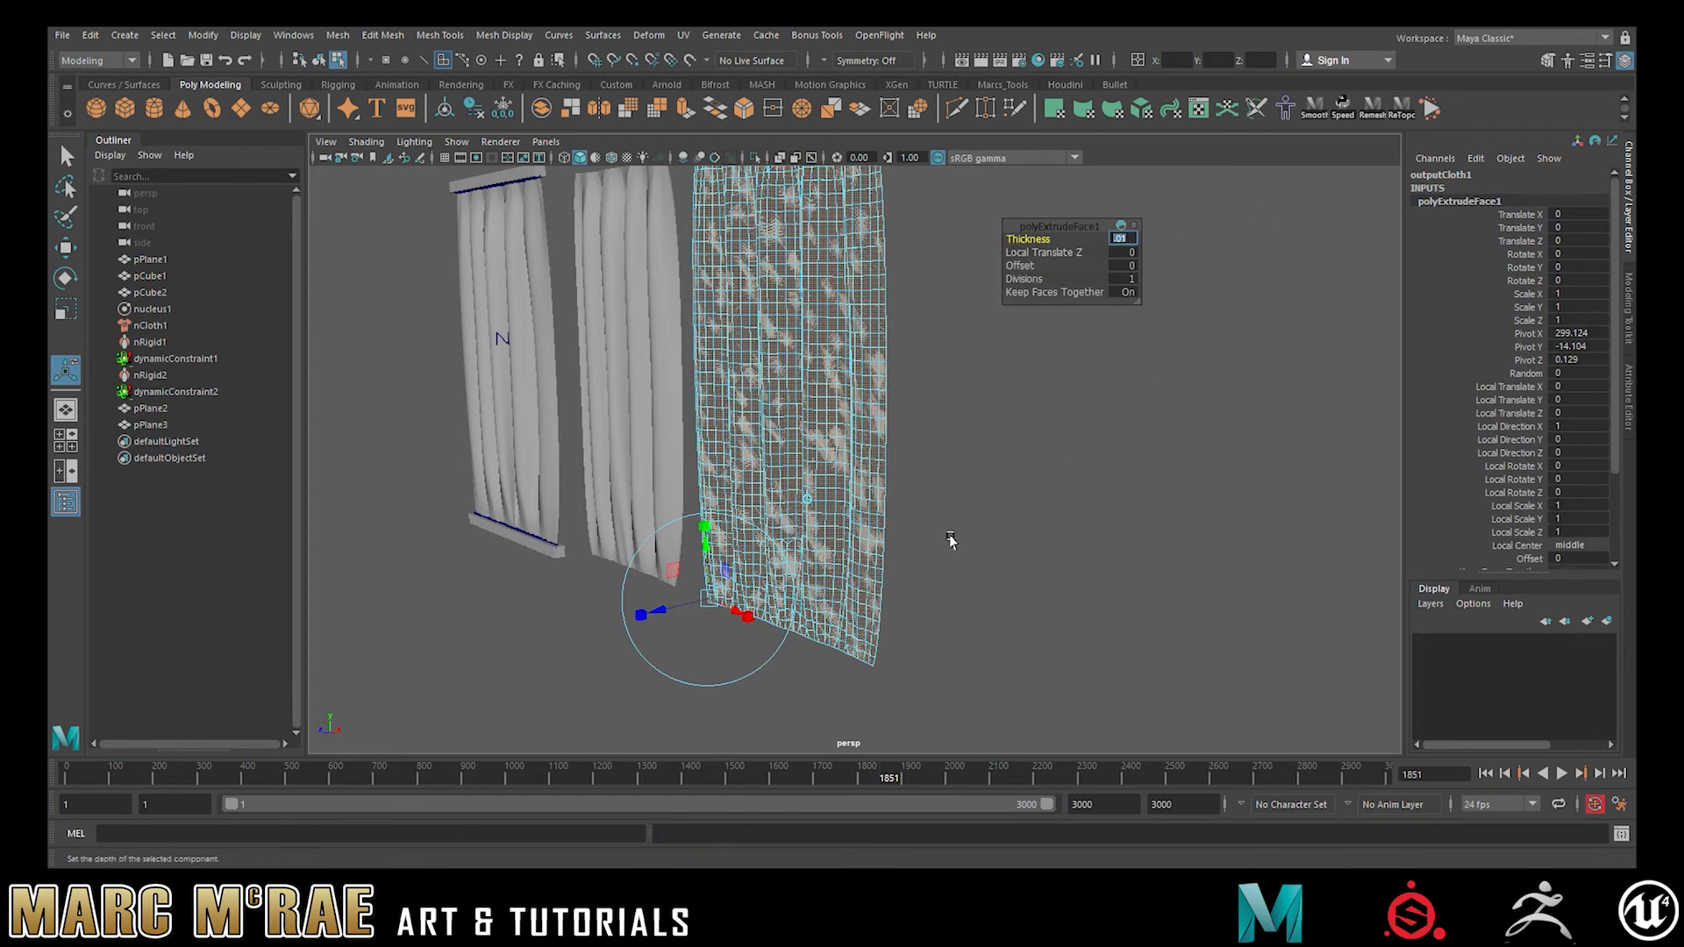
click(987, 508)
alt+drag(987, 500, 896, 516)
click(765, 425)
key(ctrl+z)
key(ctrl+z)
key(ctrl+z)
Step: Try extrusion thicknesses of 0.1 and 1 on the curtain copy, undo the extrusion, and reselect the mesh
click(1121, 238)
text(.1)
key(Return)
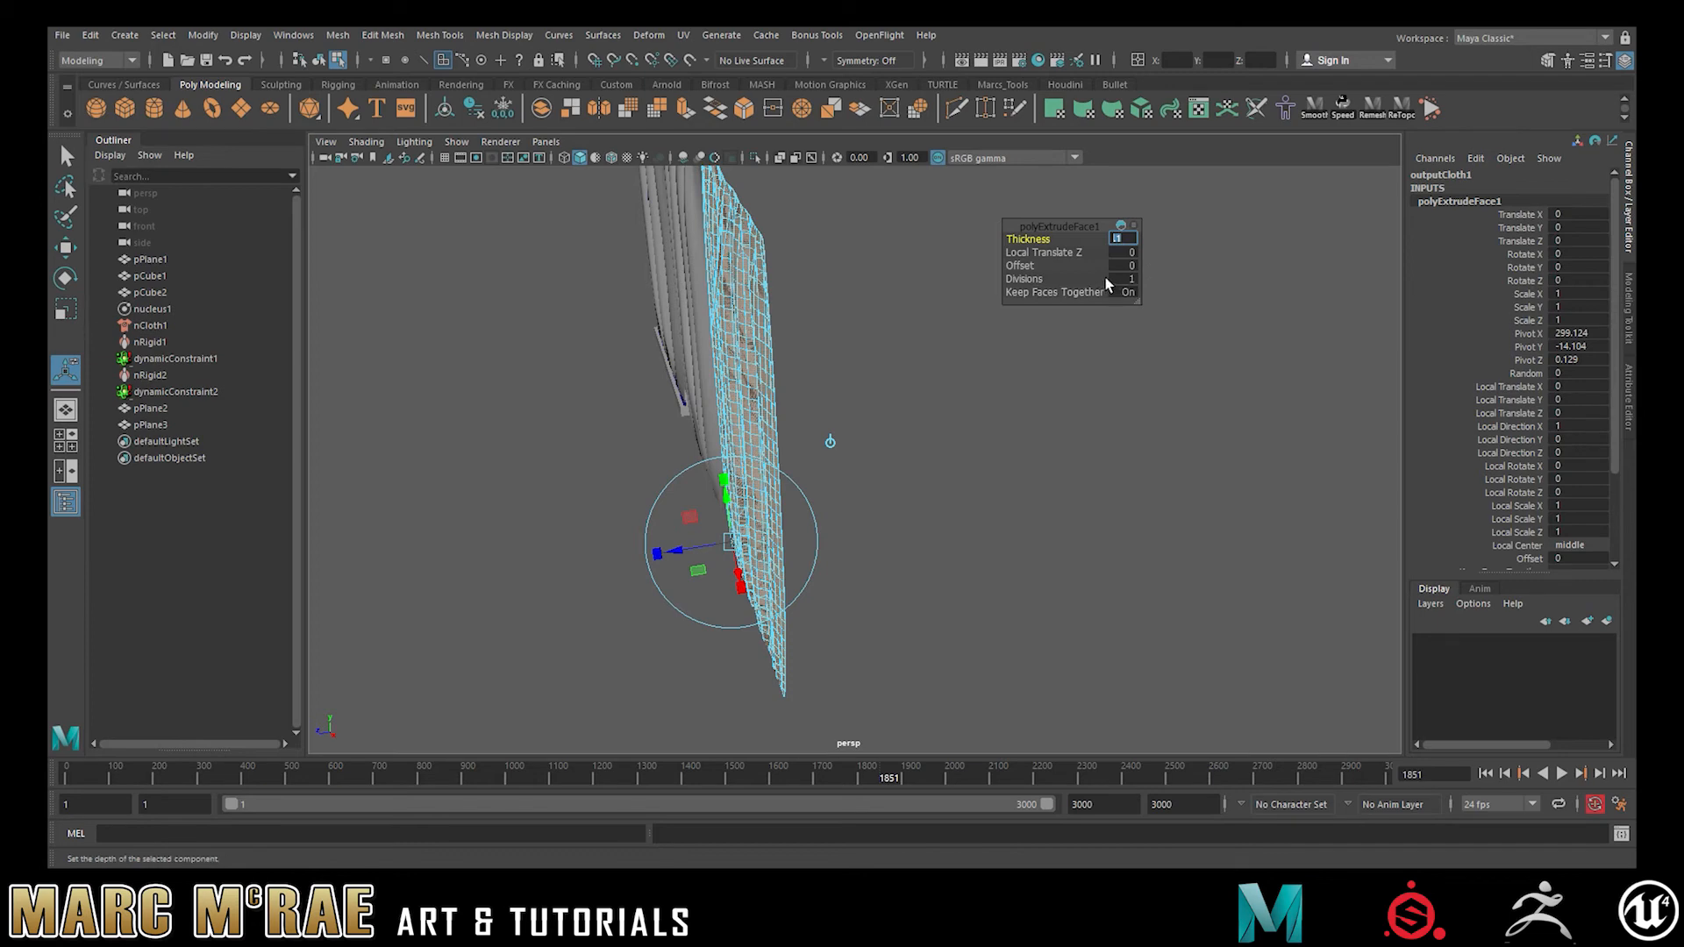
text(1)
key(Return)
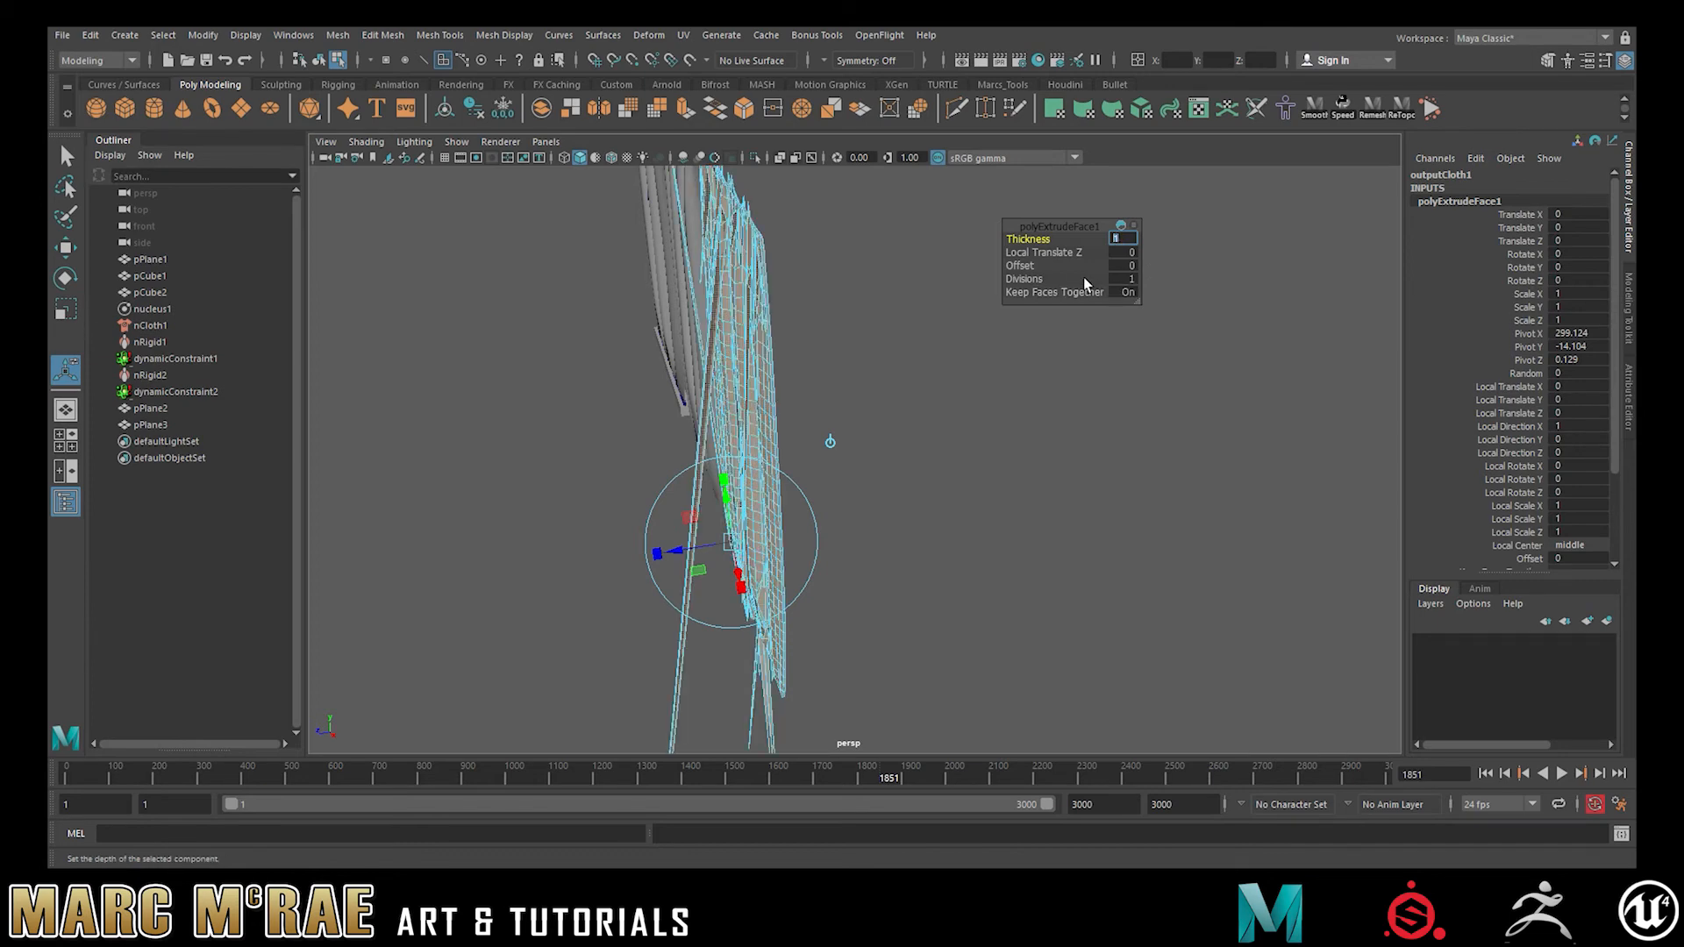
key(ctrl+z)
key(ctrl+z)
key(ctrl+z)
key(ctrl+z)
key(ctrl+z)
click(1027, 422)
click(760, 444)
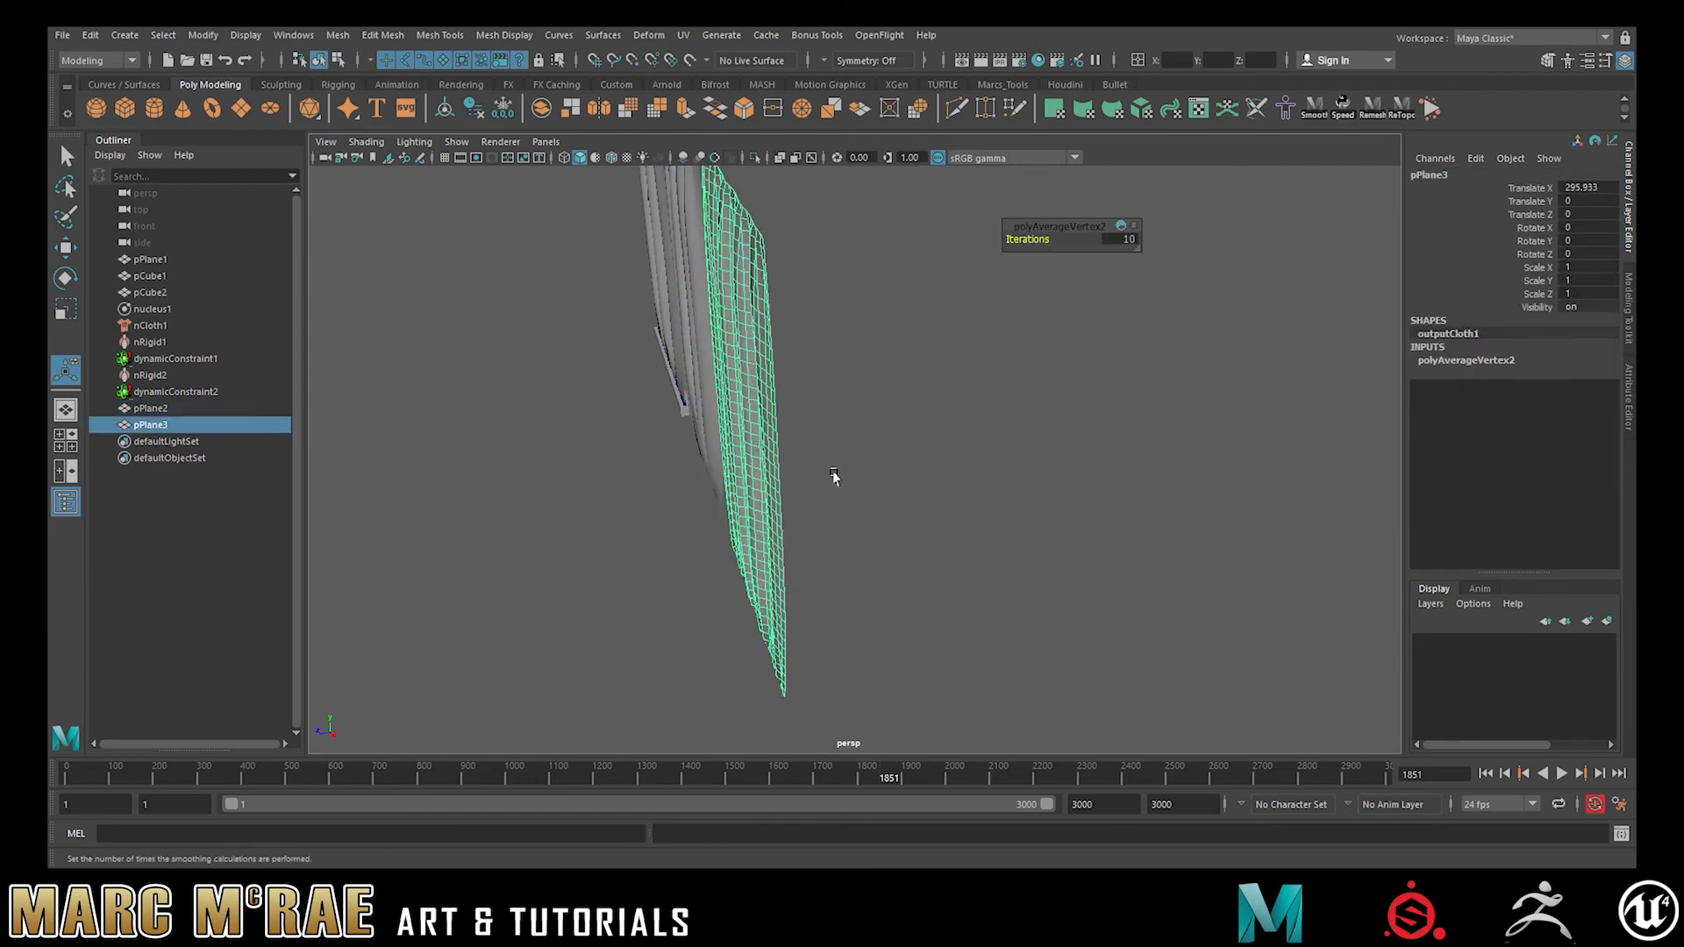
Step: Delete the curtain copy's construction history and freeze its transformations
alt+drag(834, 477, 936, 441)
alt+middle_drag(936, 440, 892, 516)
click(476, 110)
click(504, 108)
alt+drag(1000, 364, 858, 380)
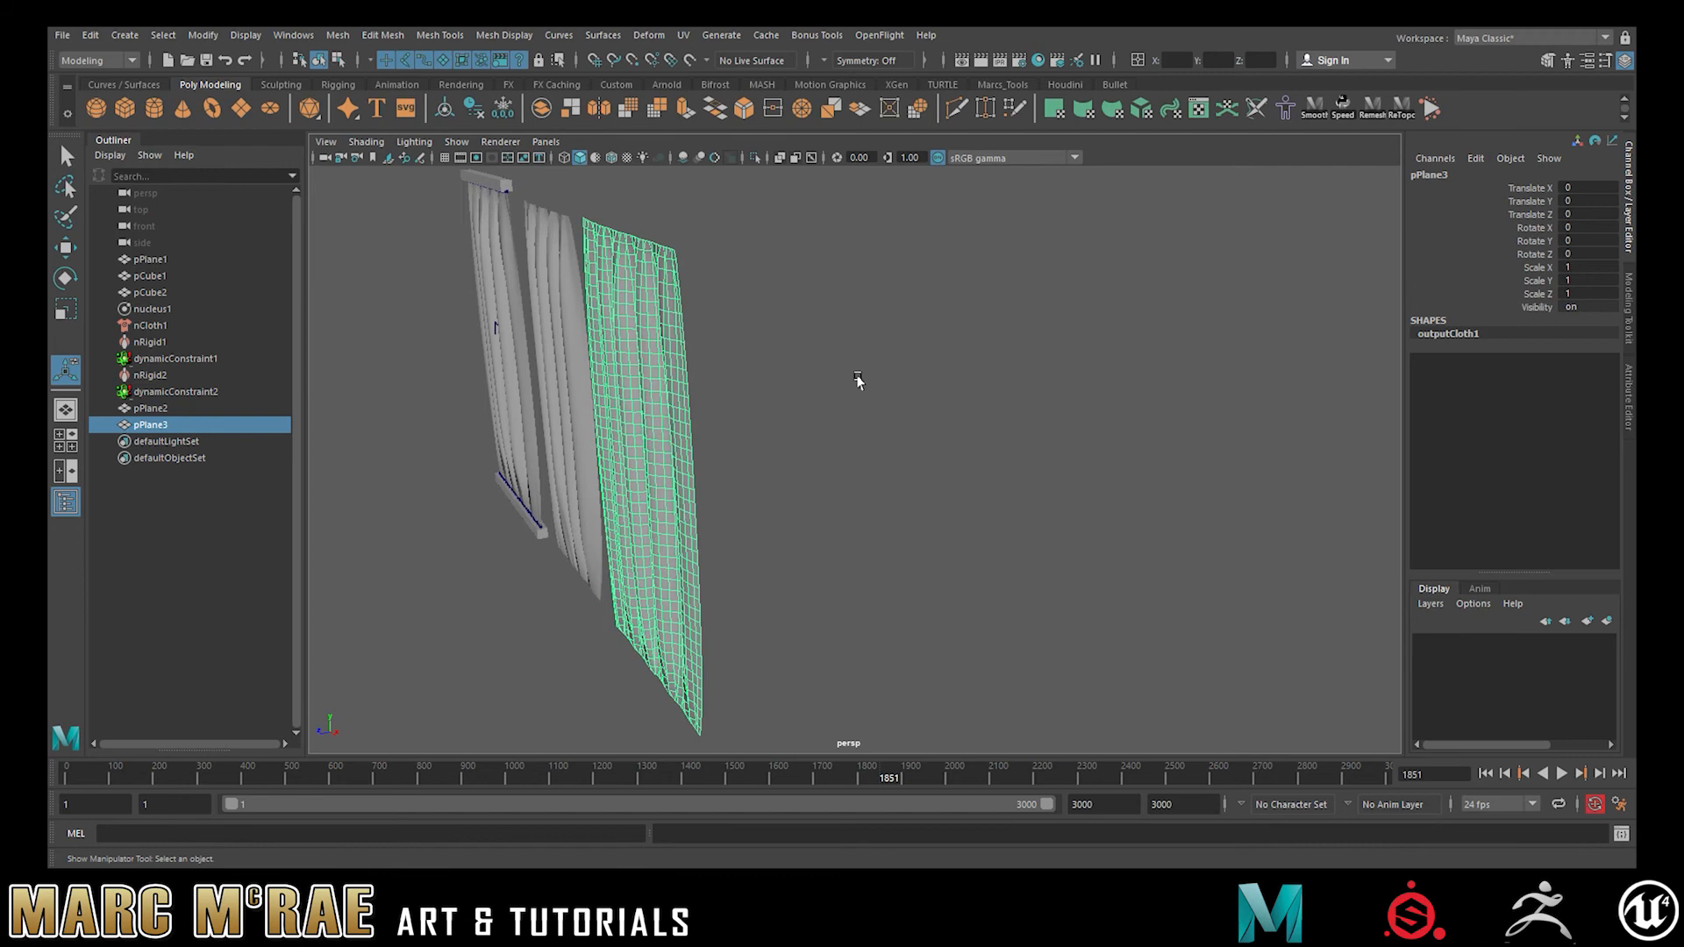
Step: Extrude the curtain copy's faces with a Local Translate Z of 1
key(ctrl+e)
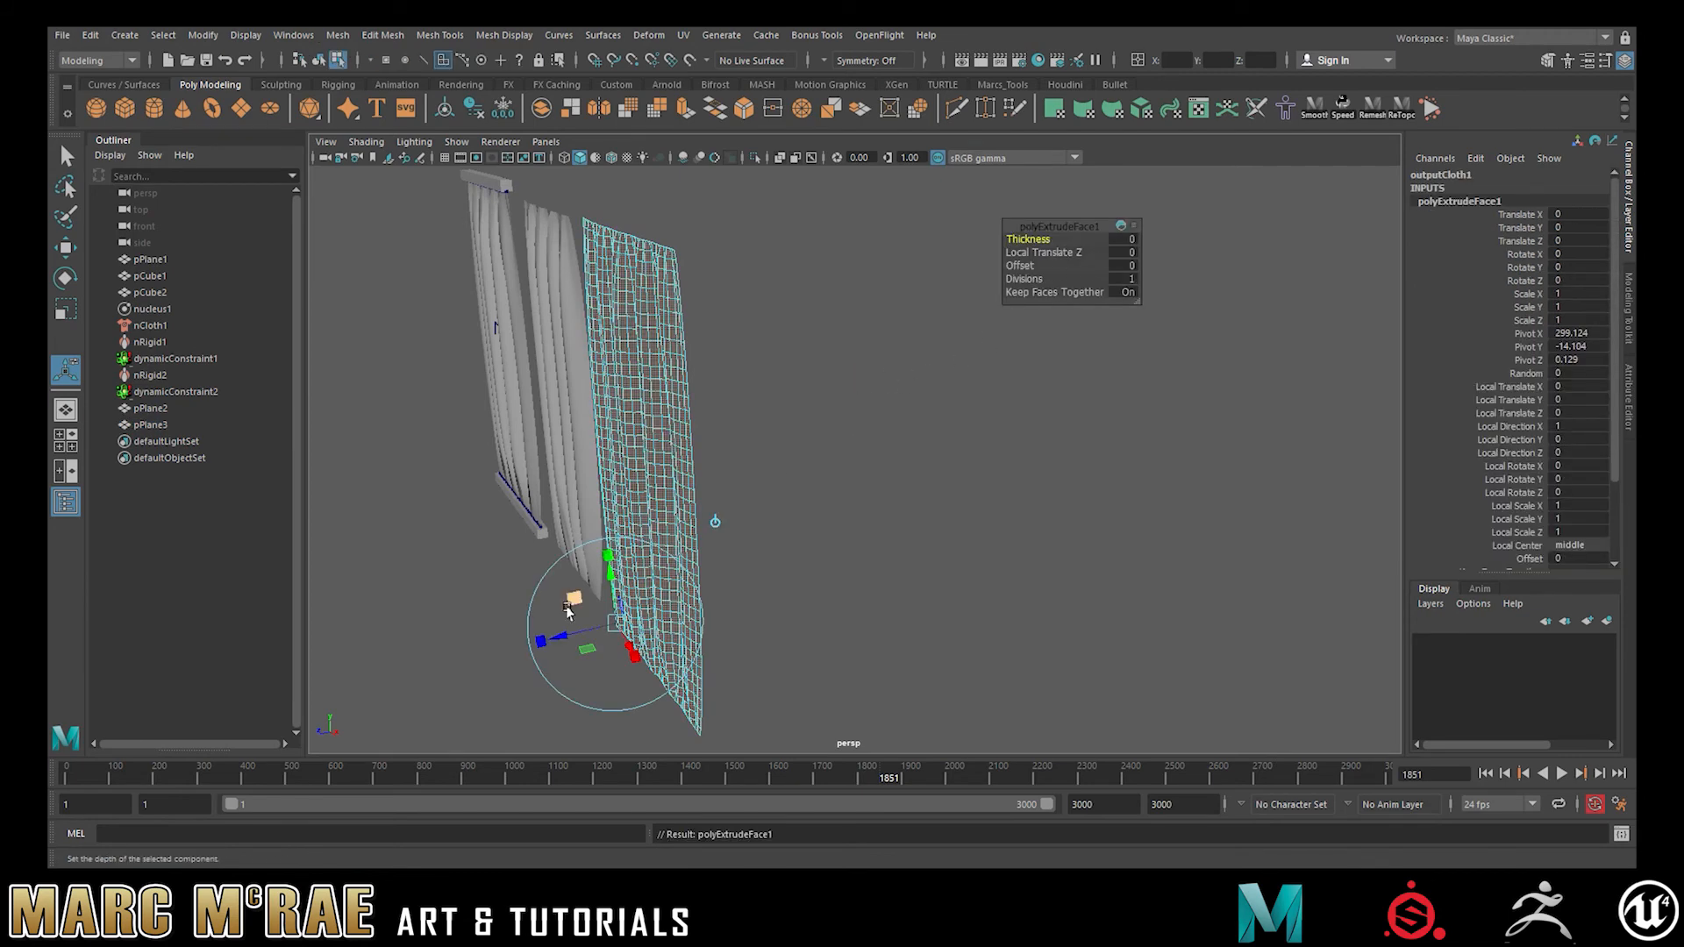
drag(559, 631, 556, 633)
click(1127, 253)
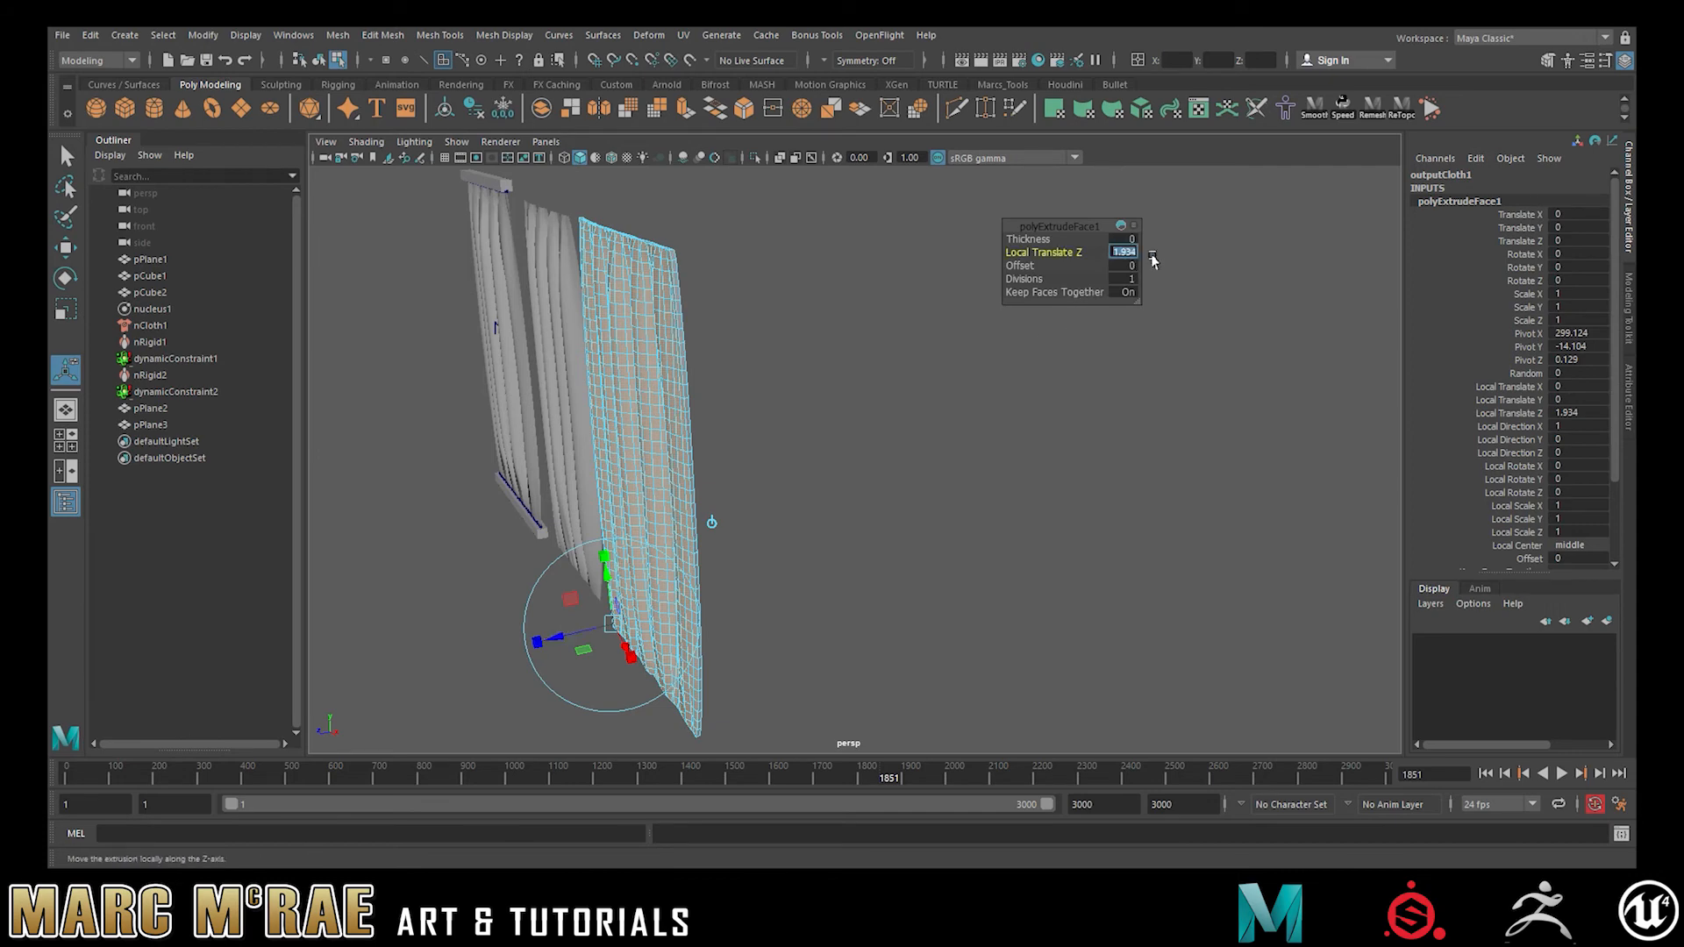
key(Return)
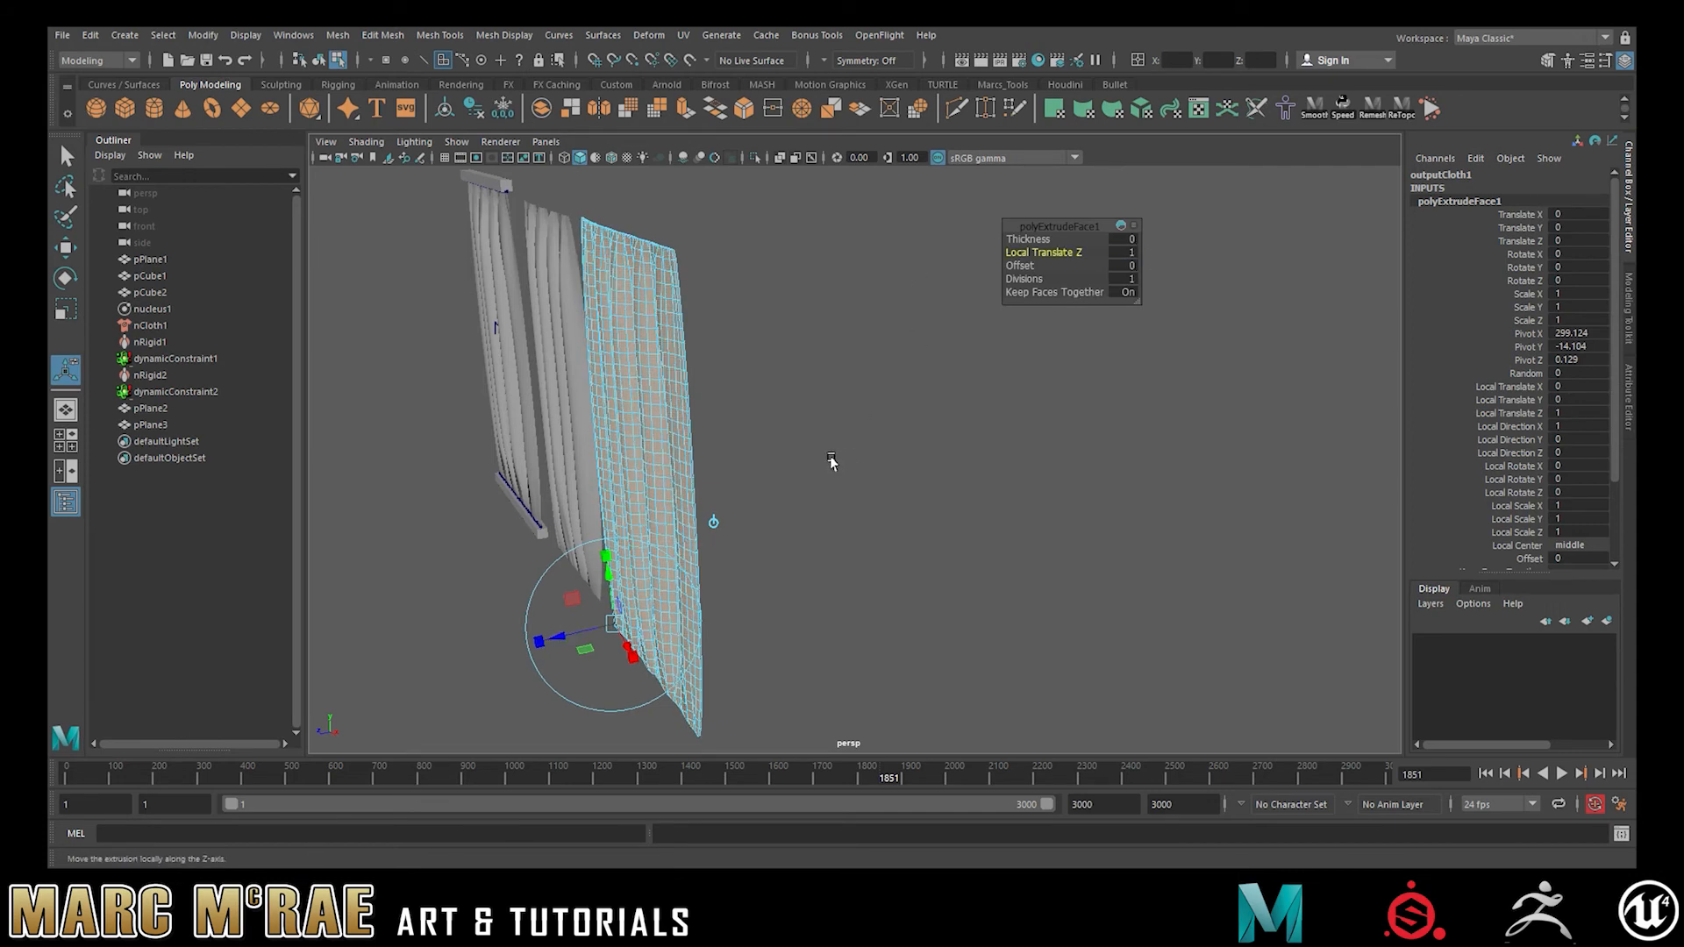
Step: Examine the extruded curtain's edges and surface up close from several angles
click(832, 461)
alt+drag(805, 463, 979, 479)
alt+middle_drag(978, 479, 905, 418)
alt+right_drag(906, 418, 1064, 428)
alt+drag(1064, 428, 861, 421)
alt+middle_drag(861, 438, 928, 634)
alt+right_drag(926, 600, 1204, 598)
alt+drag(915, 539, 781, 424)
Step: Undo the extrusion's Local Translate Z offset and check the curtain's surface shading beside the other curtains
key(ctrl+e)
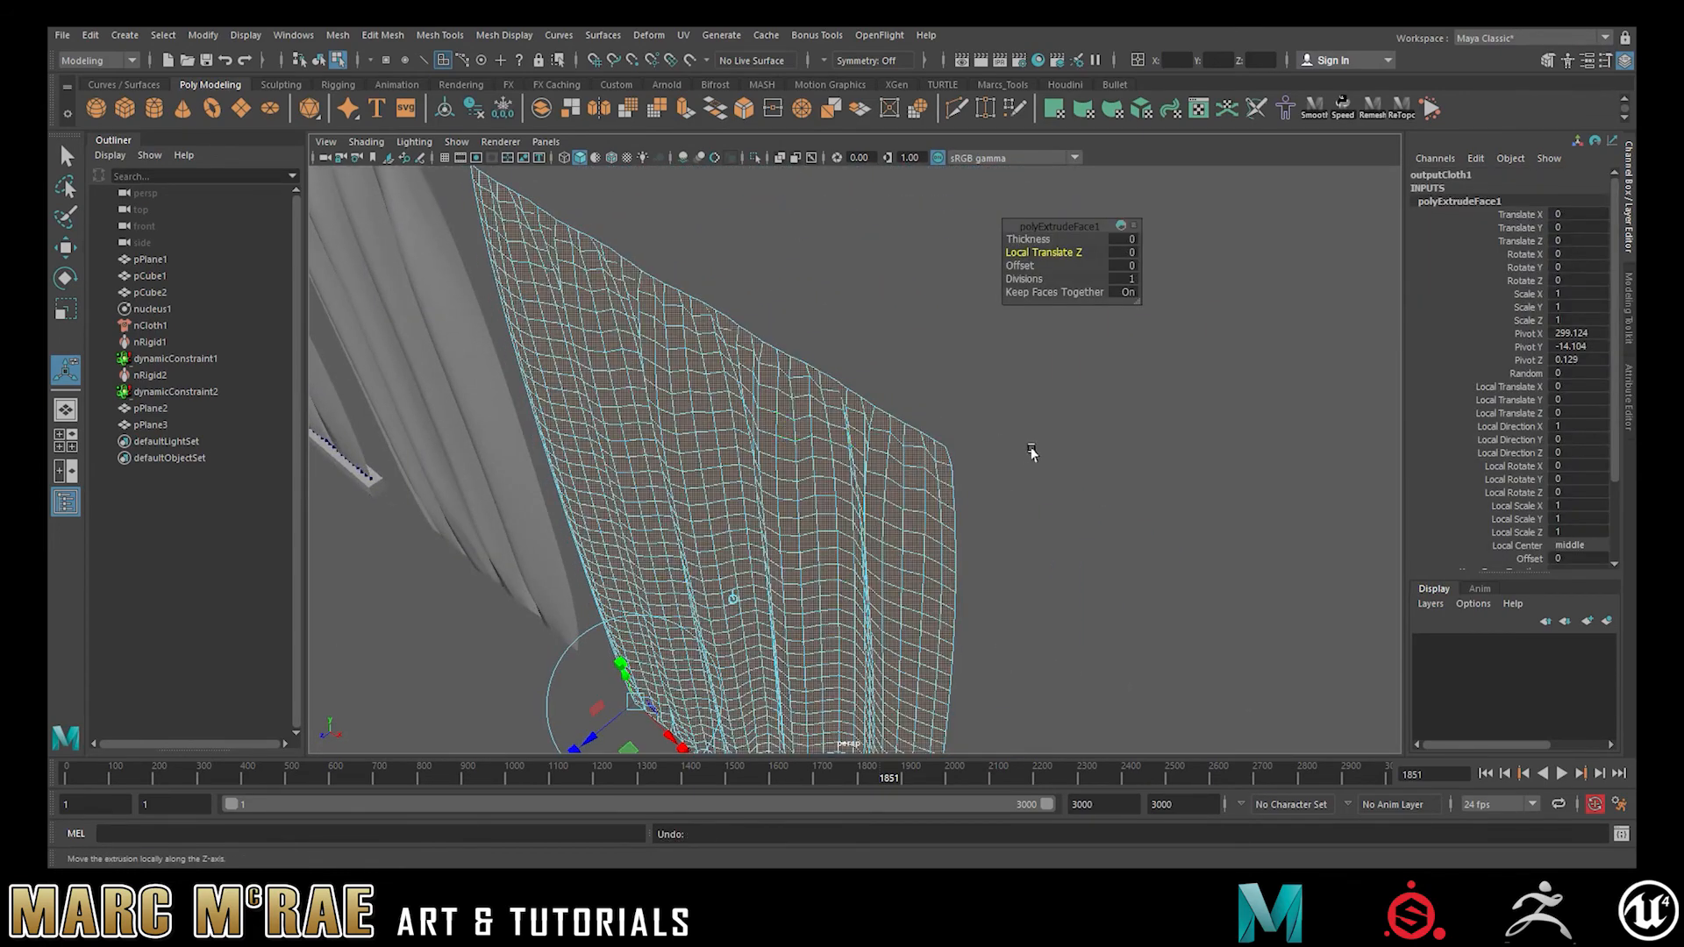
click(1031, 452)
alt+drag(1097, 497, 918, 406)
alt+right_drag(917, 406, 834, 425)
alt+drag(834, 426, 909, 397)
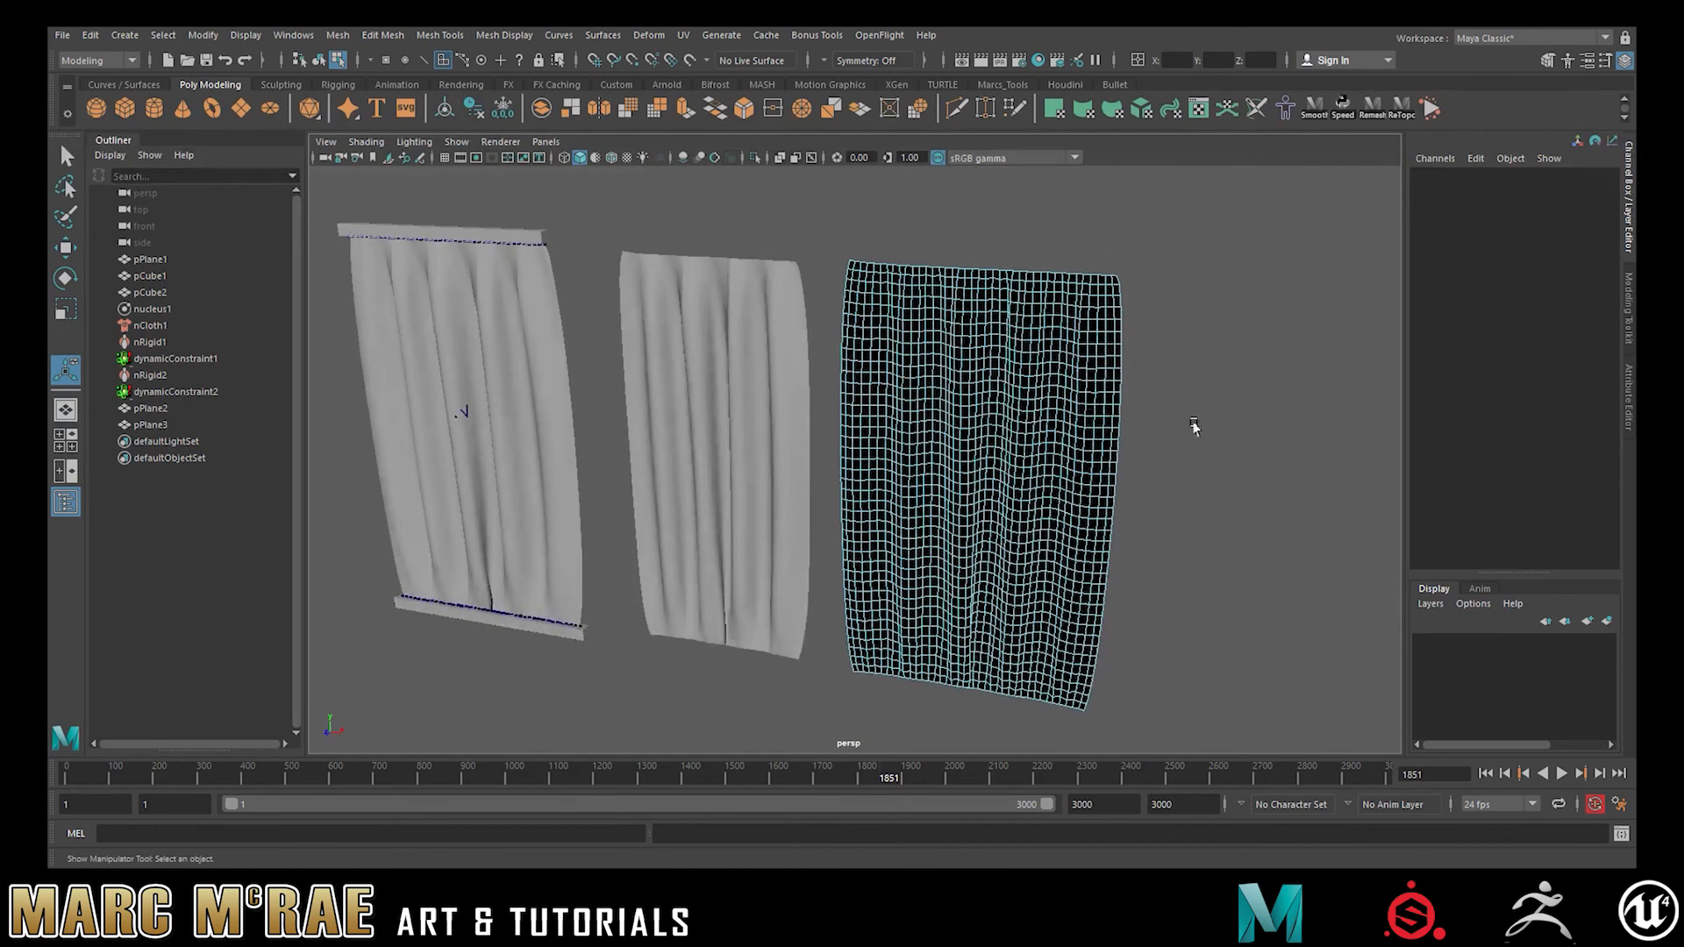
Step: Return the extruded curtain to object mode and reverse its normals
right_drag(1245, 335, 1261, 326)
click(1098, 335)
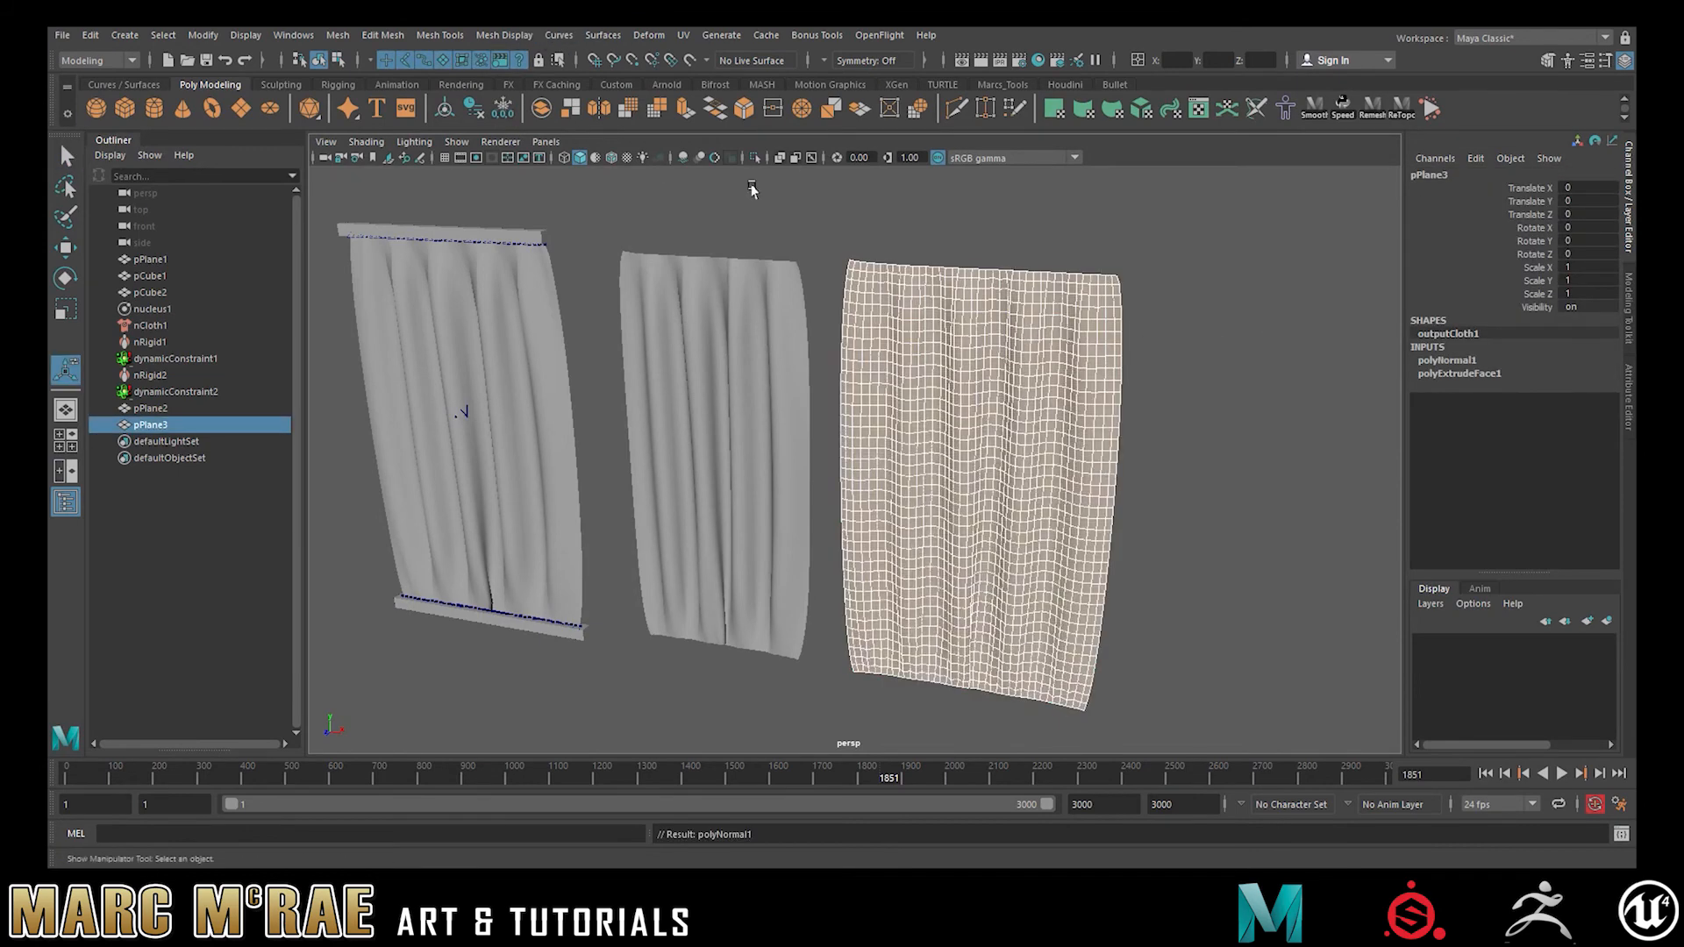
Step: Compare the simulated curtain with both smoothed copies in the perspective view
click(1222, 339)
alt+drag(1222, 338, 1262, 368)
alt+middle_drag(1012, 425, 1318, 330)
alt+drag(1318, 331, 1210, 342)
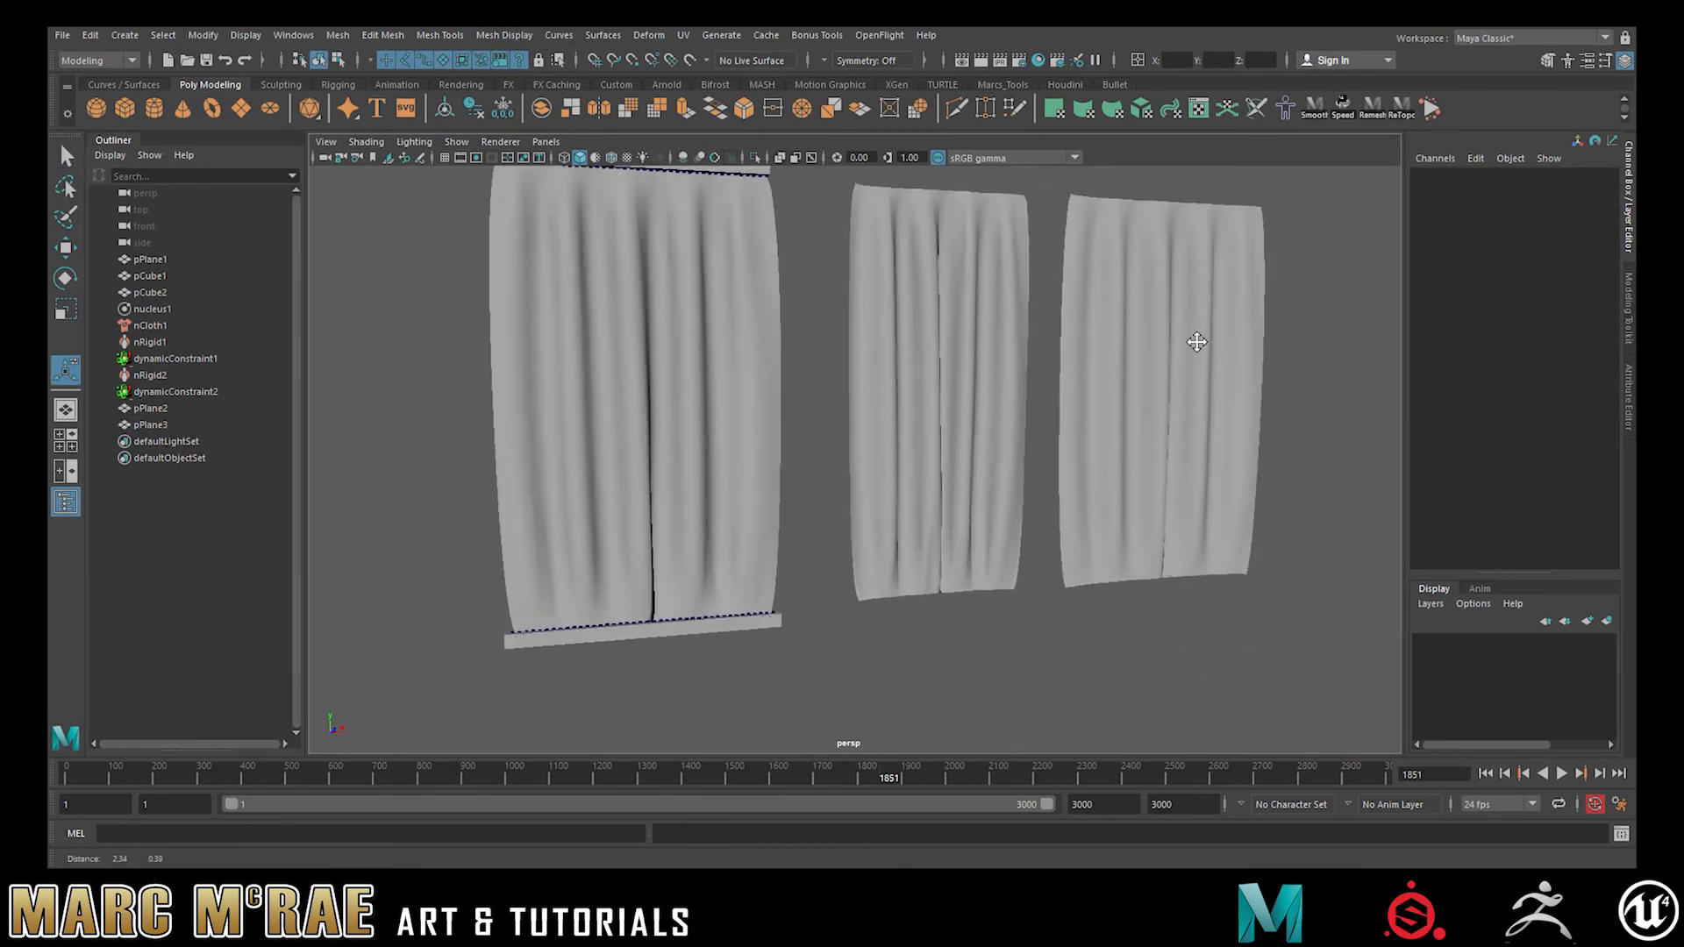
alt+middle_drag(1210, 342, 1078, 421)
alt+right_drag(1079, 421, 982, 406)
alt+middle_drag(982, 406, 1058, 411)
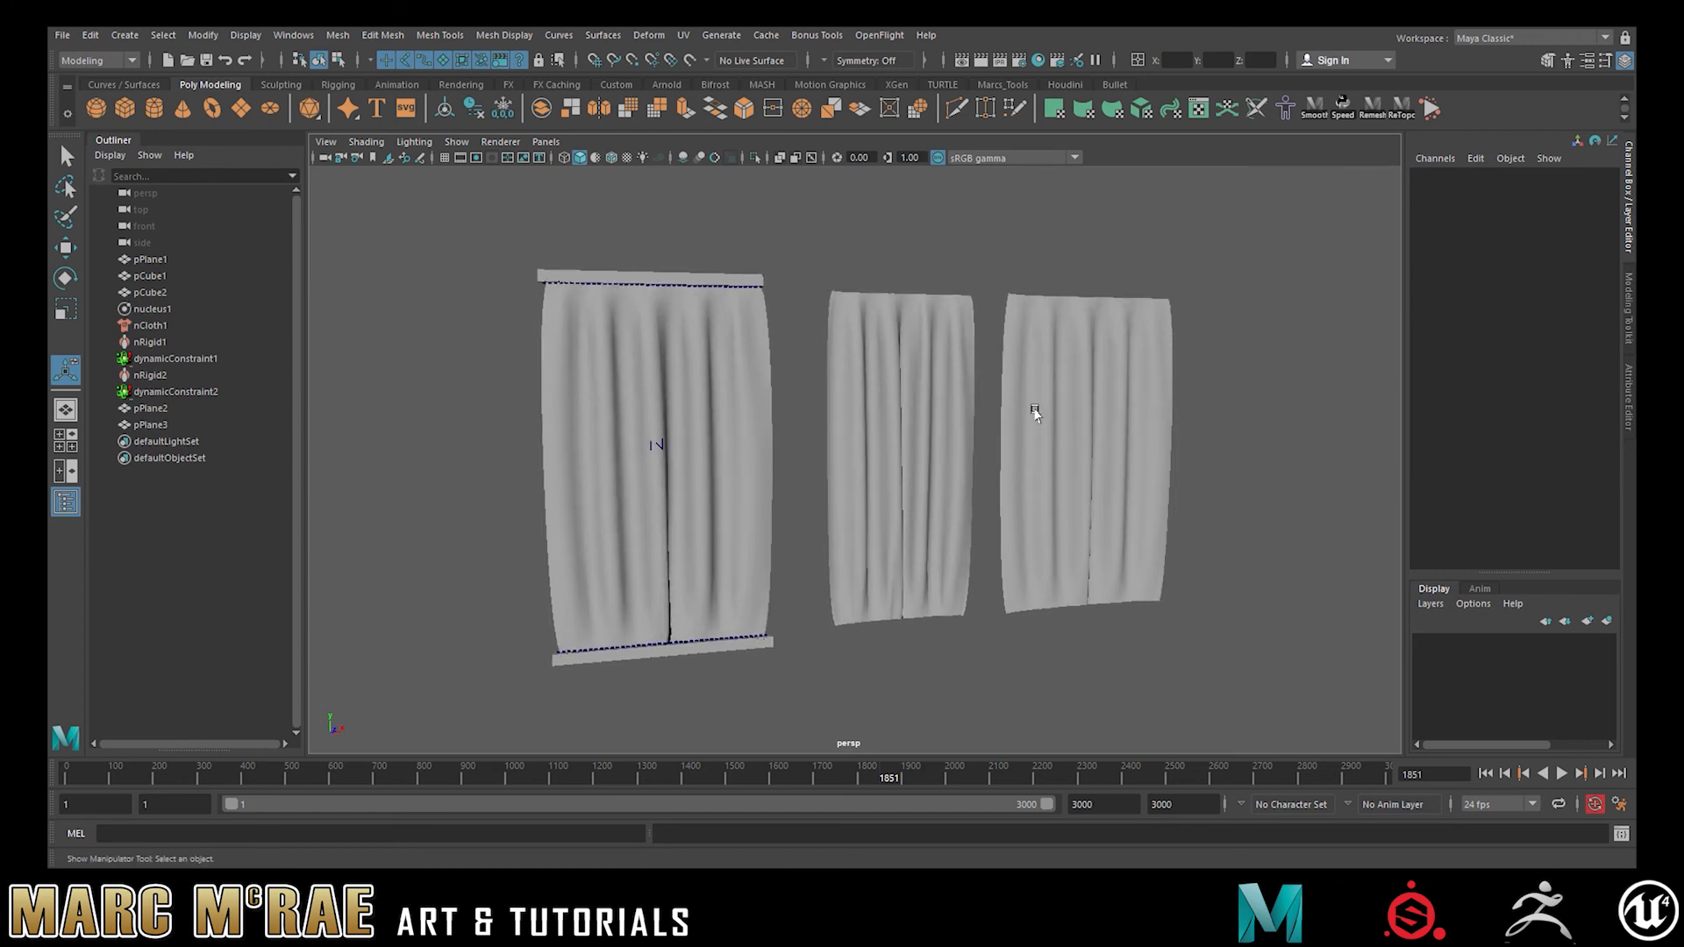
Step: Review the curtain setup by selecting the simulated cloth and both bars, and clear the selection
click(739, 650)
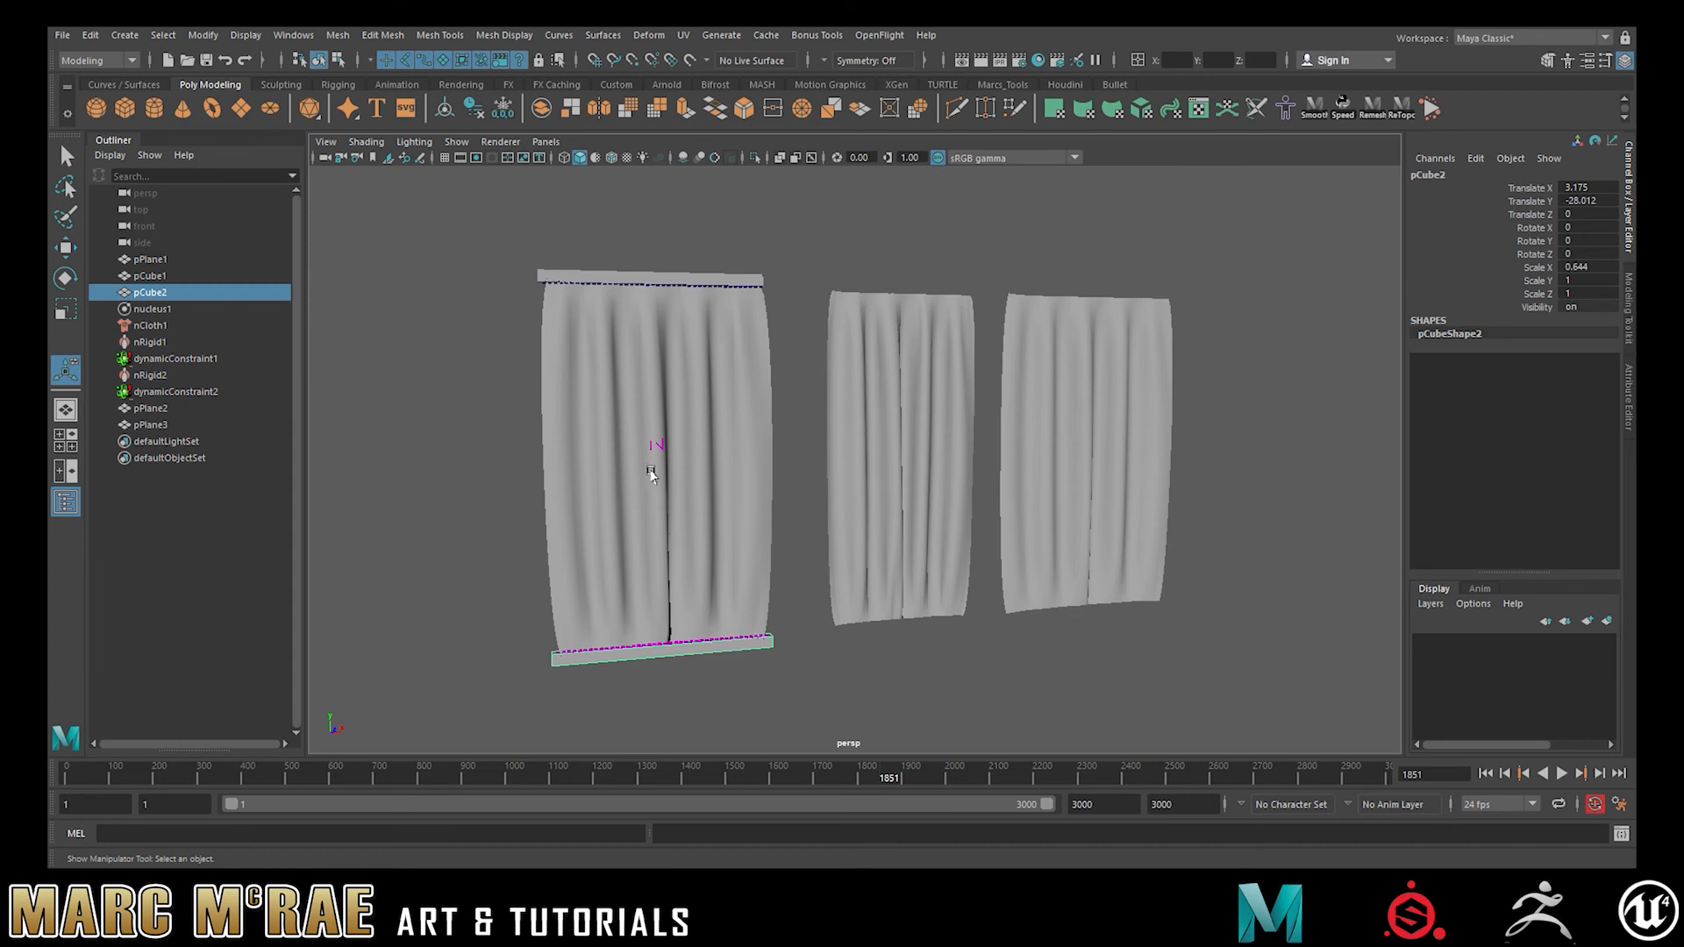
click(548, 466)
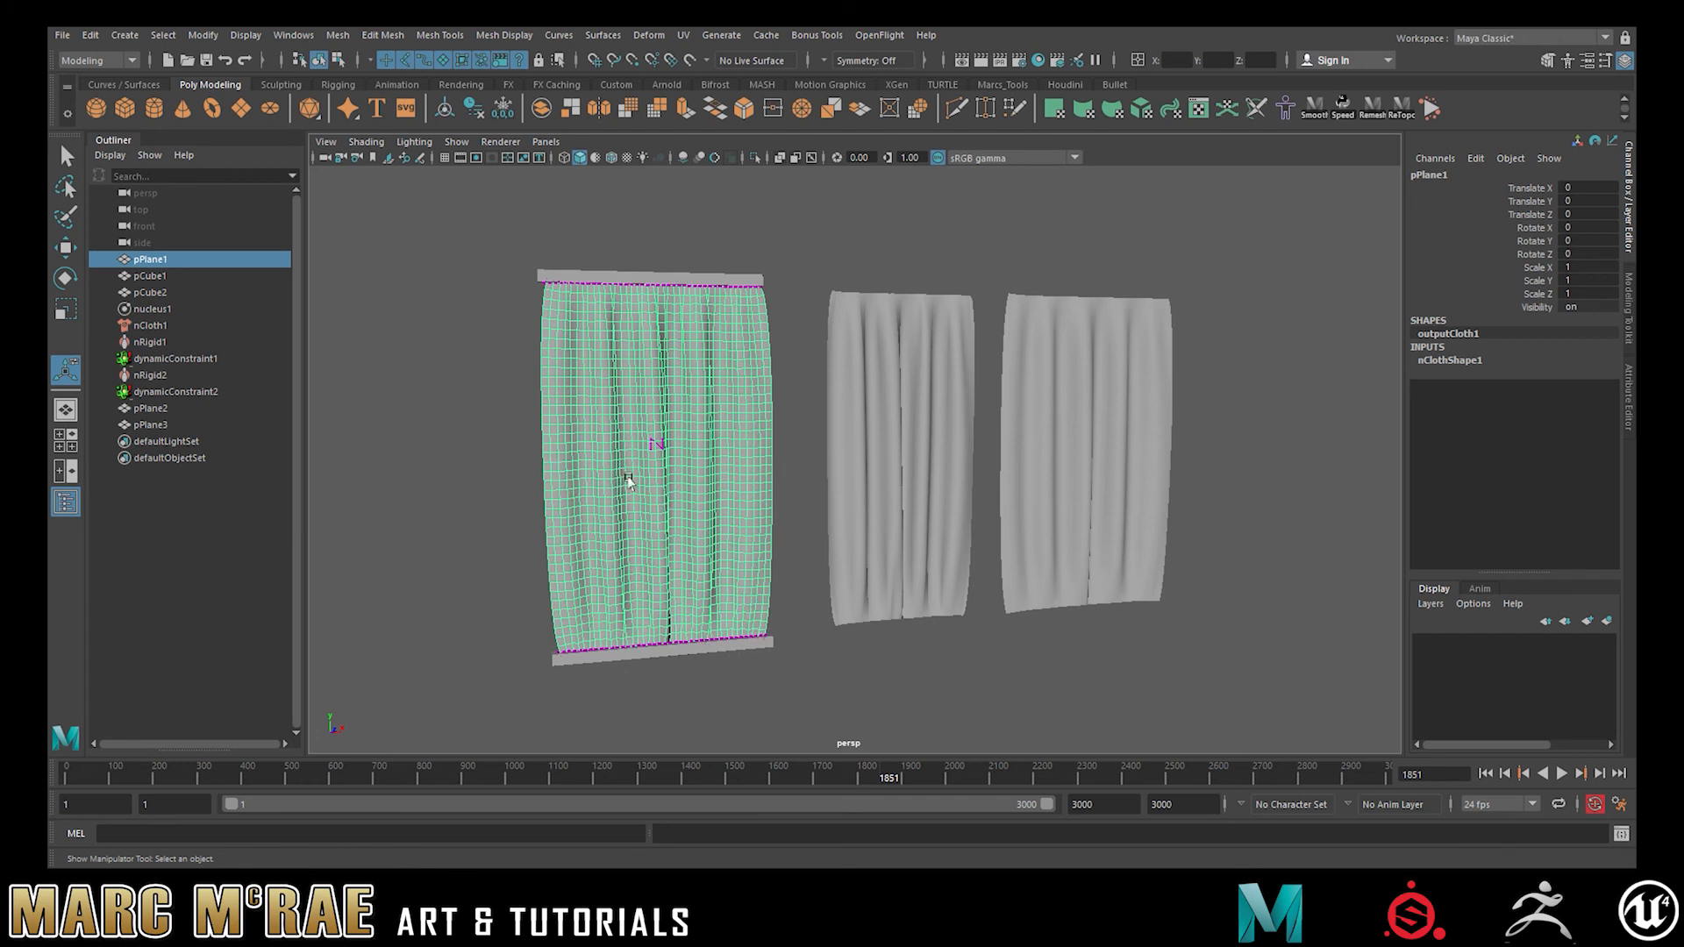
click(662, 651)
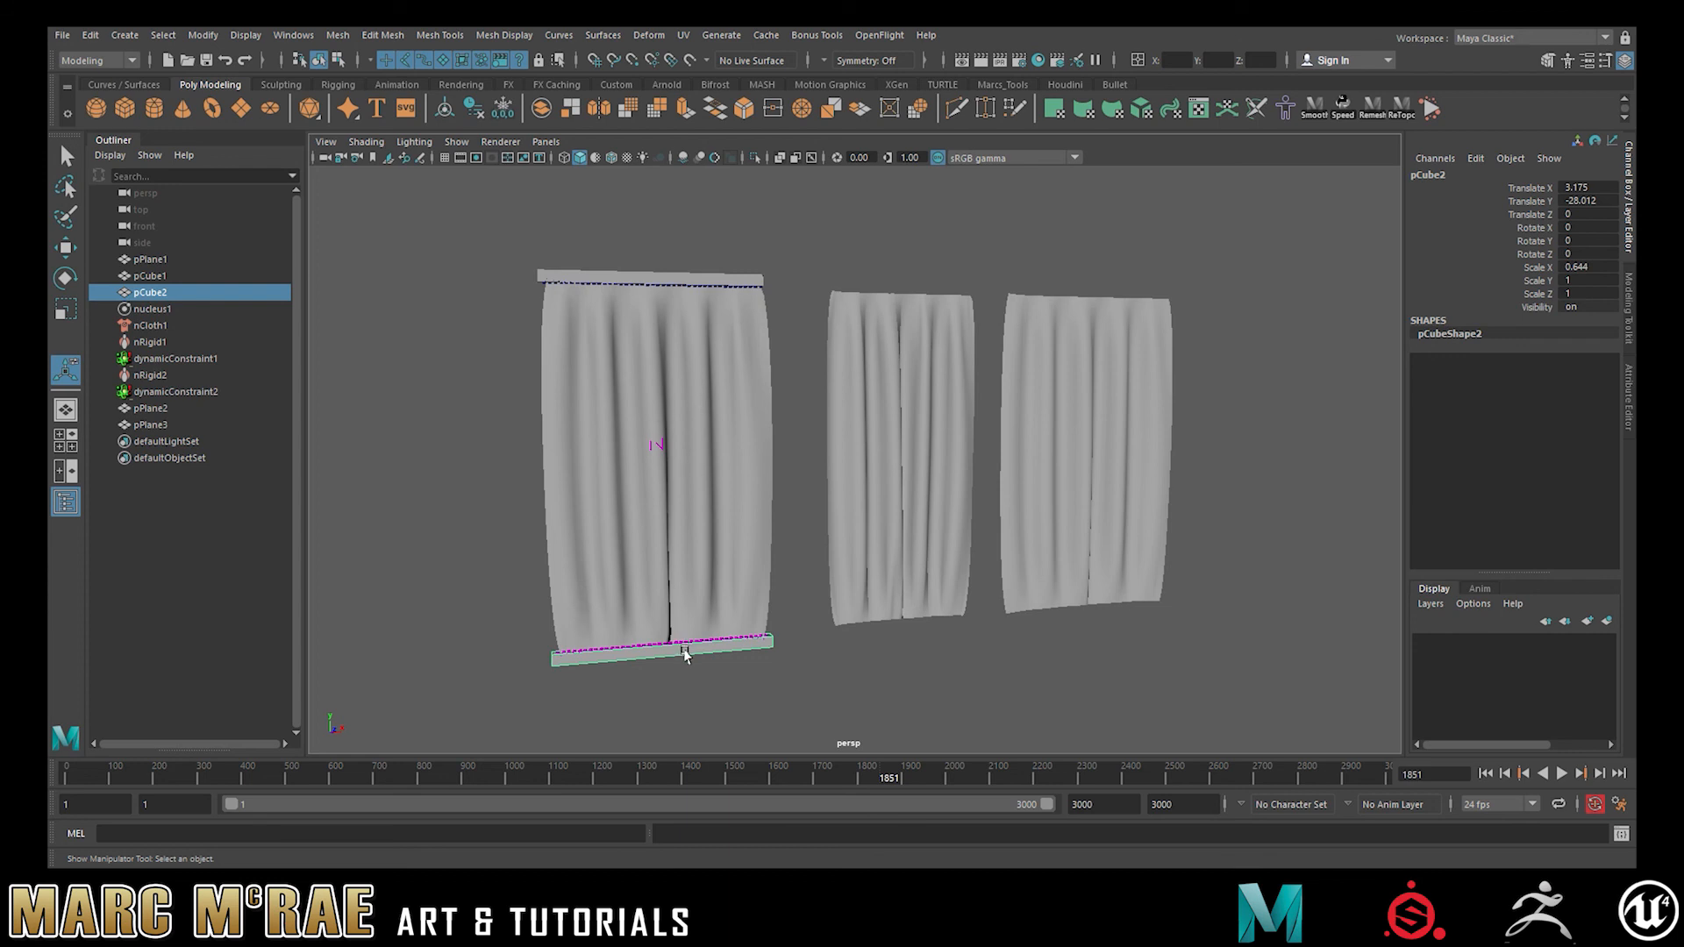
shift+click(674, 282)
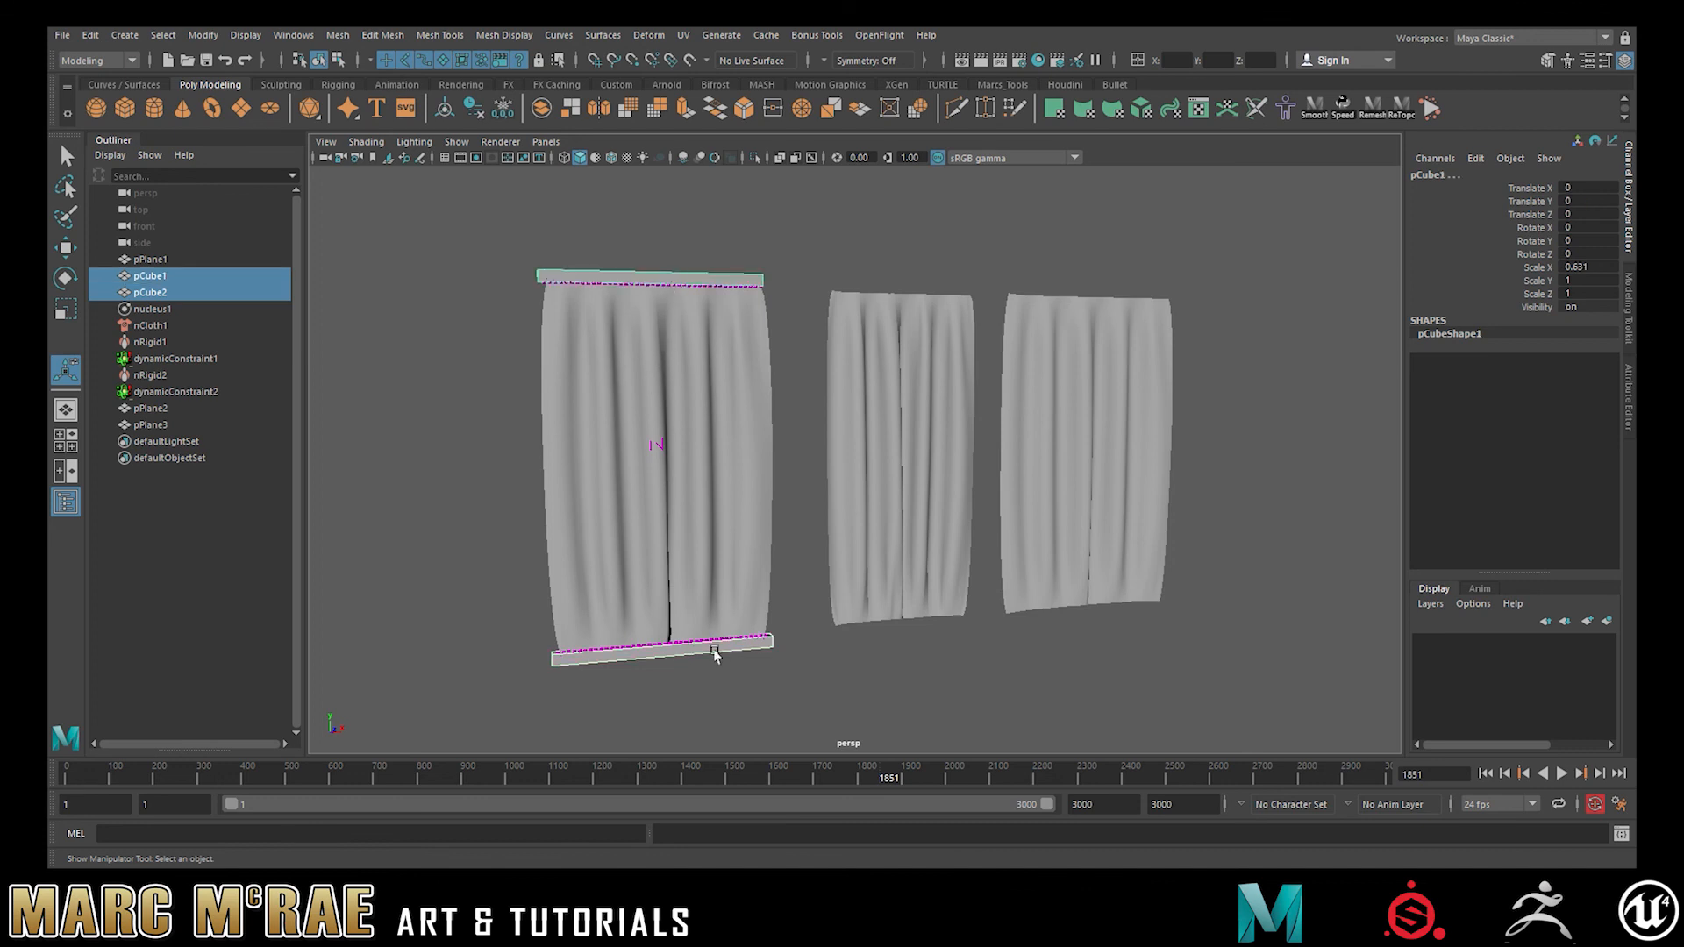
mouse_move(759, 551)
alt+mouse_down()
mouse_move(797, 549)
mouse_move(781, 548)
alt+mouse_up()
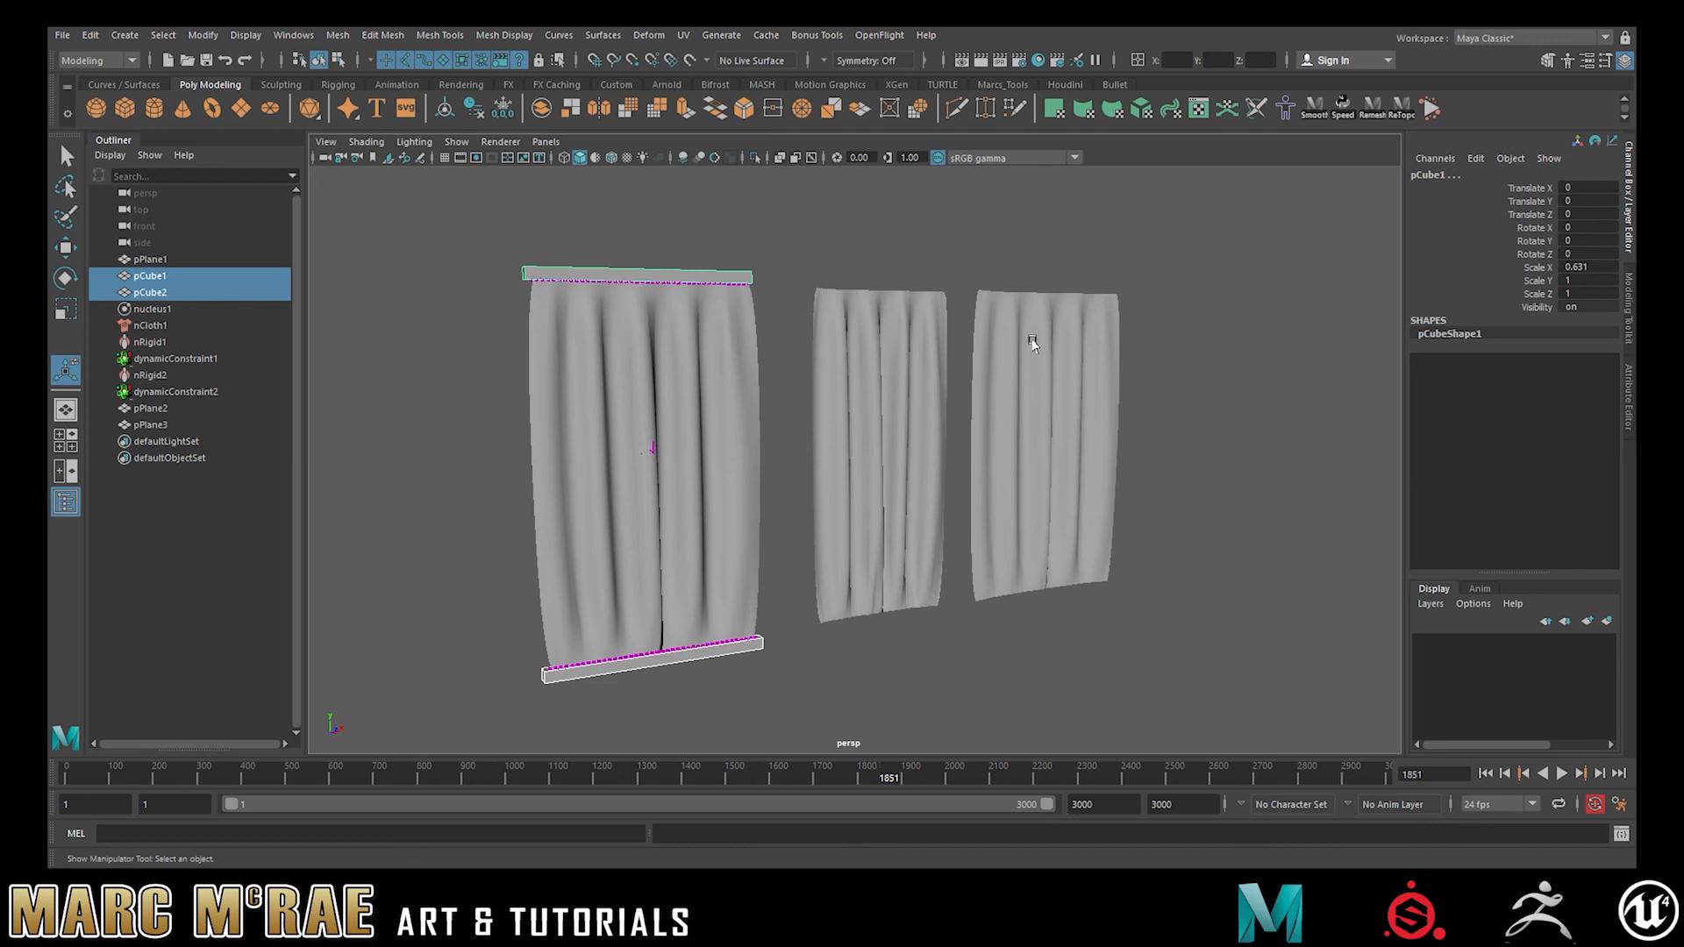
click(866, 235)
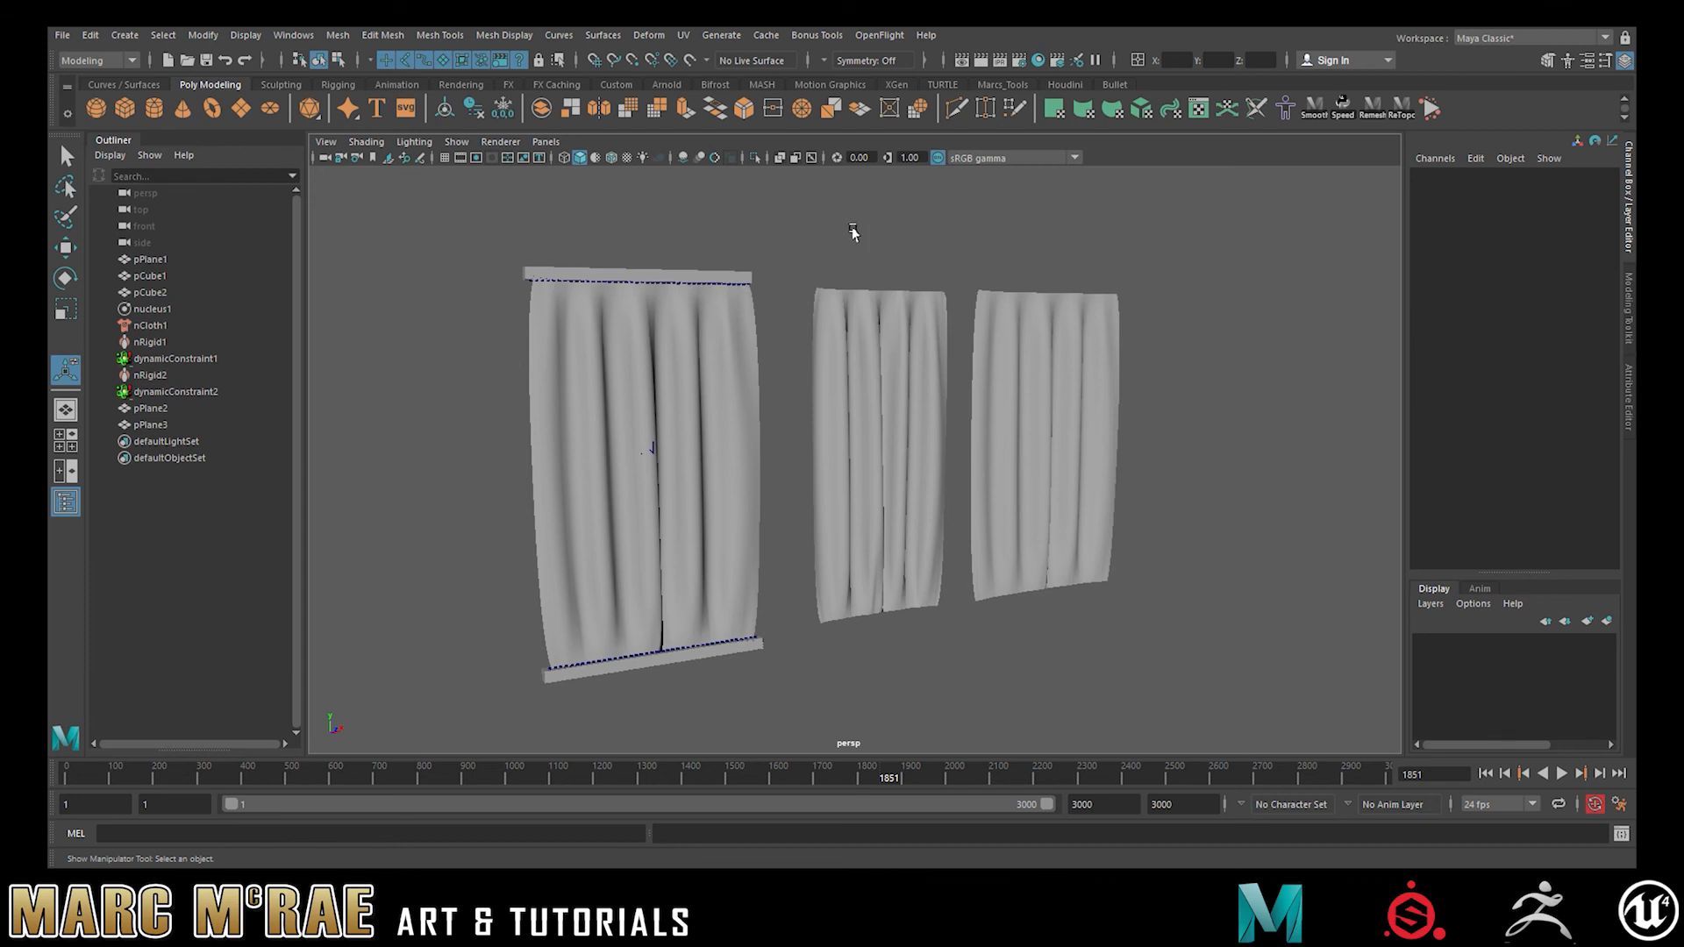